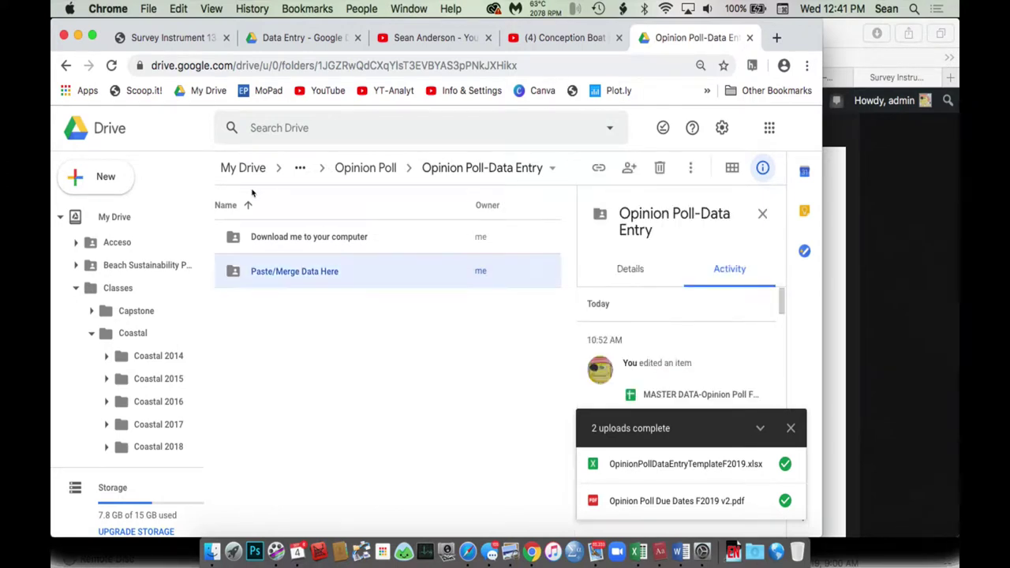
Step: Open the MASTER DATA-Opinion Poll F2019 spreadsheet from the Paste/Merge Data Here folder
{"action": "key", "text": "Return"}
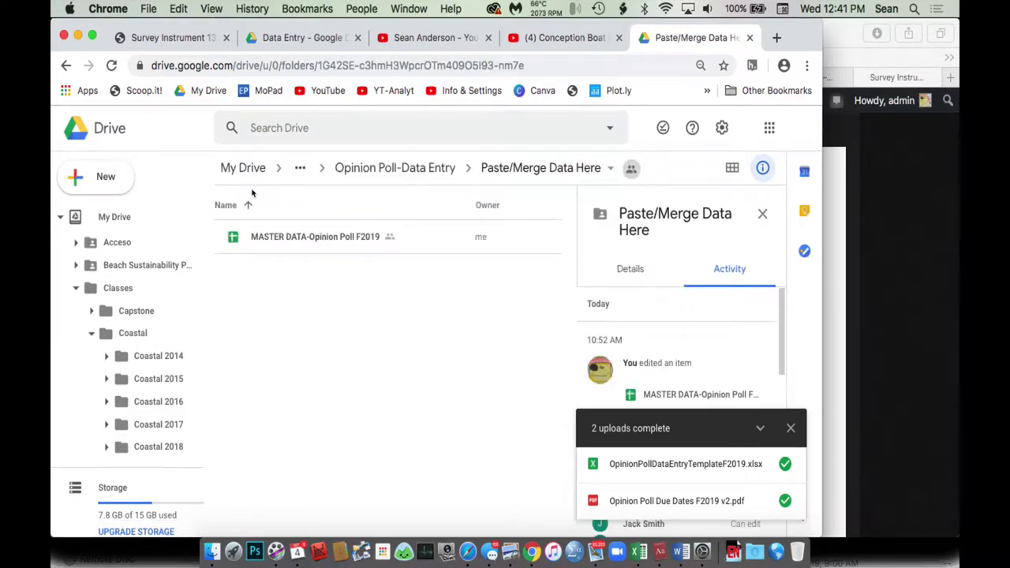
{"action": "key", "text": "Return"}
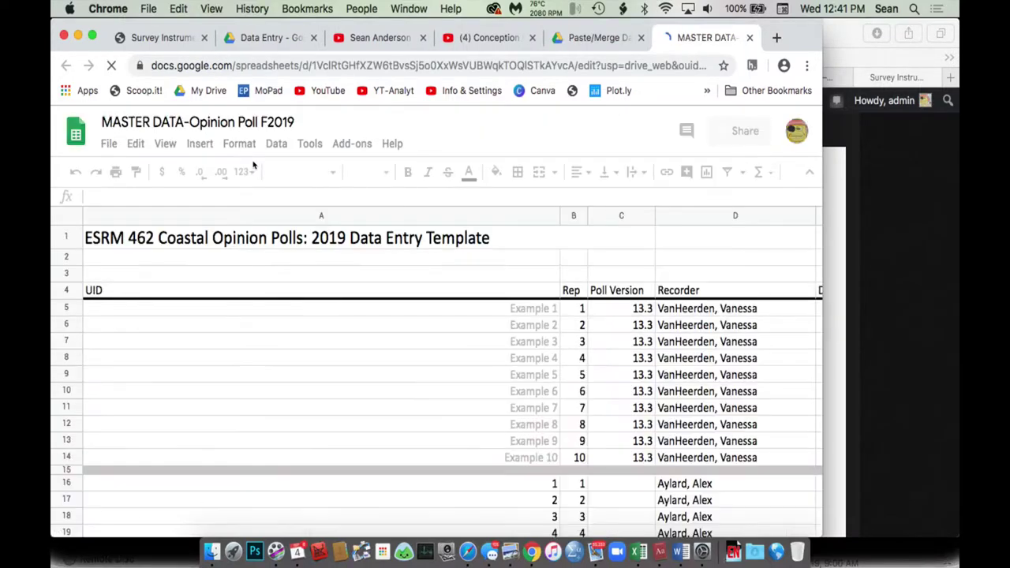
Step: Examine the master spreadsheet's example entries, the rows assigned to recorders, and the location and question columns
{"action": "scroll", "coordinate": [271, 288], "scroll_direction": "down", "scroll_amount": 3}
{"action": "scroll", "coordinate": [272, 288], "scroll_direction": "down", "scroll_amount": 5}
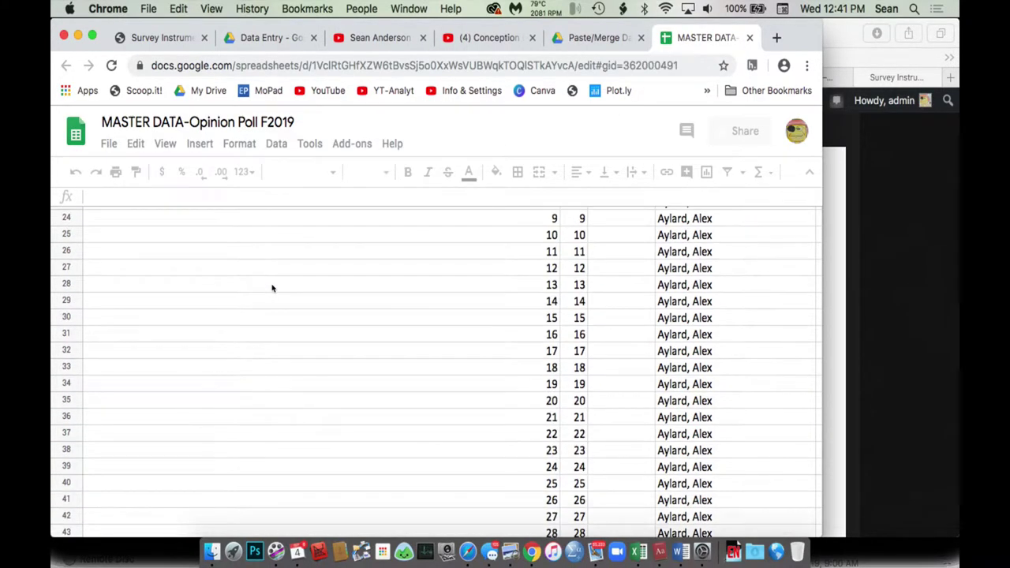
{"action": "scroll", "coordinate": [271, 288], "scroll_direction": "right", "scroll_amount": 5}
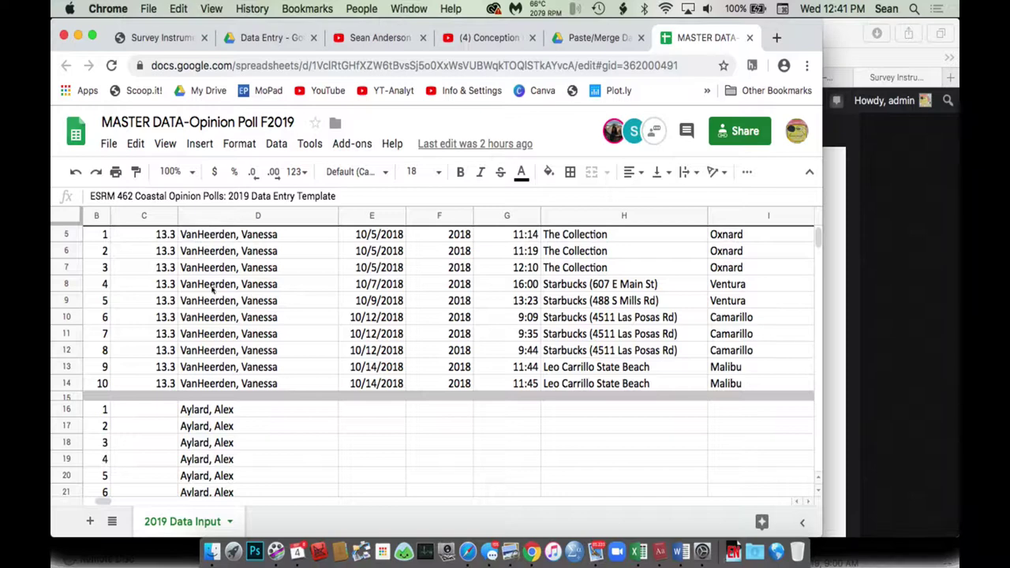
{"action": "scroll", "coordinate": [219, 316], "scroll_direction": "down", "scroll_amount": 5}
{"action": "scroll", "coordinate": [217, 304], "scroll_direction": "left", "scroll_amount": 6}
{"action": "scroll", "coordinate": [219, 295], "scroll_direction": "down", "scroll_amount": 5}
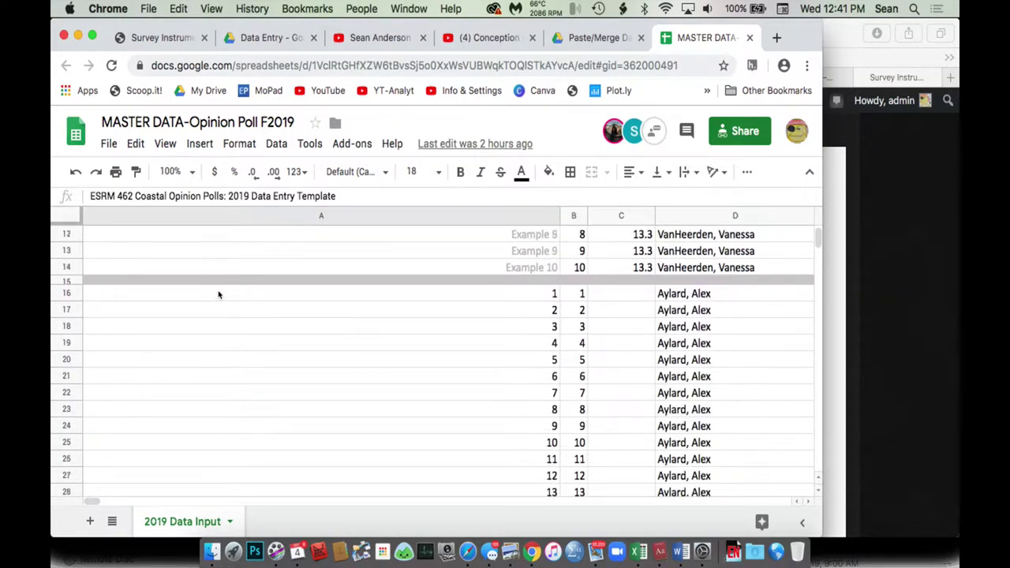
{"action": "scroll", "coordinate": [497, 199], "scroll_direction": "down", "scroll_amount": 1}
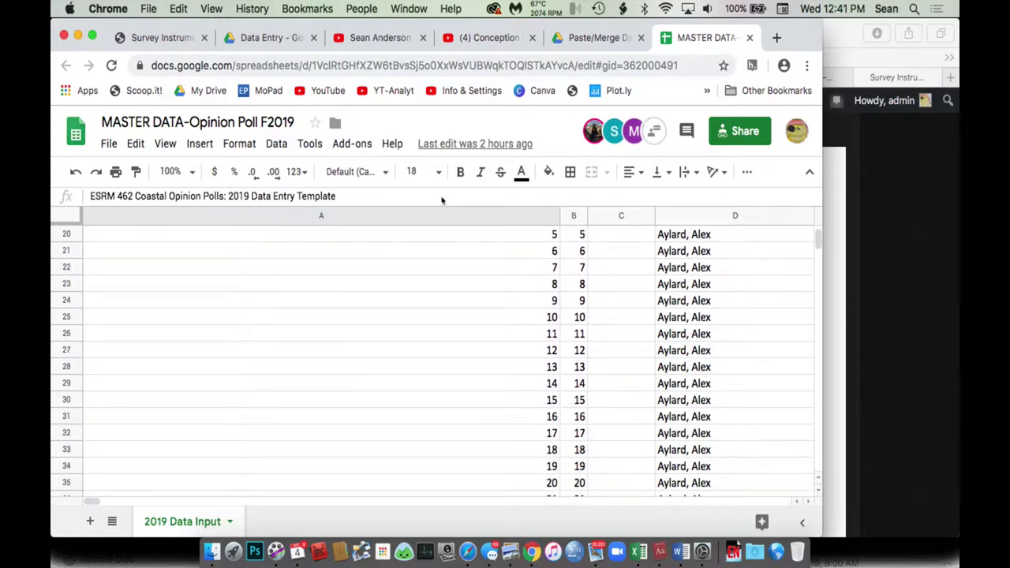
{"action": "scroll", "coordinate": [465, 207], "scroll_direction": "up", "scroll_amount": 2}
{"action": "scroll", "coordinate": [465, 178], "scroll_direction": "up", "scroll_amount": 2}
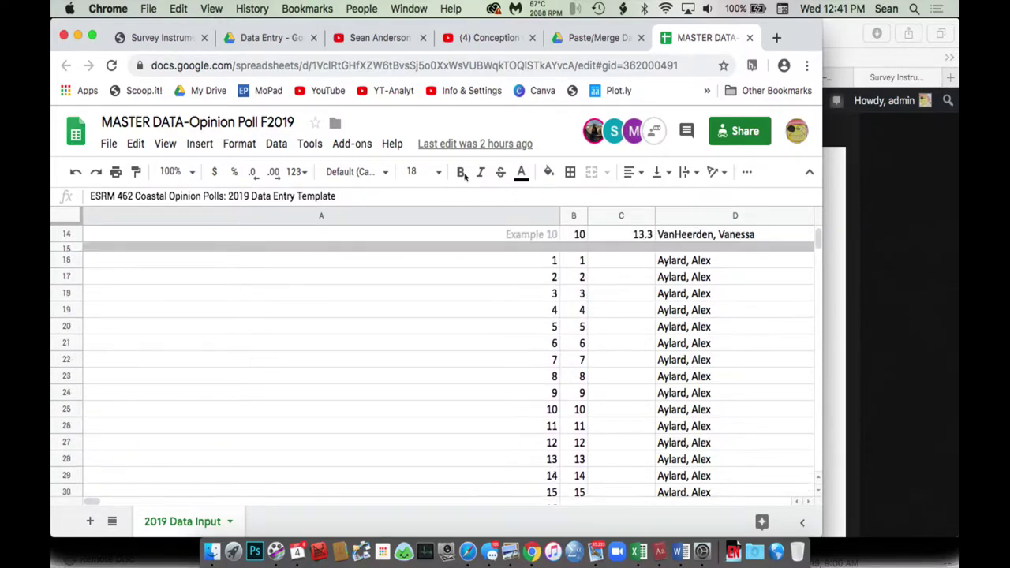
{"action": "scroll", "coordinate": [568, 203], "scroll_direction": "right", "scroll_amount": 5}
{"action": "scroll", "coordinate": [568, 203], "scroll_direction": "right", "scroll_amount": 2}
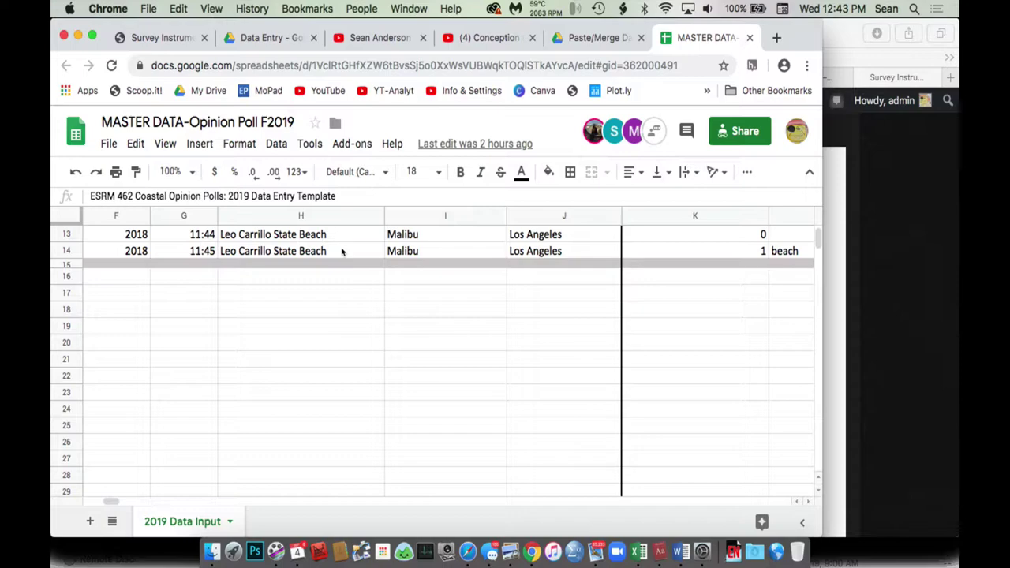
Step: Switch to Excel and bring up the top of the OpinionPollDataEntryTemplateF2019-Example Entry workbook
{"action": "left_click", "coordinate": [635, 544]}
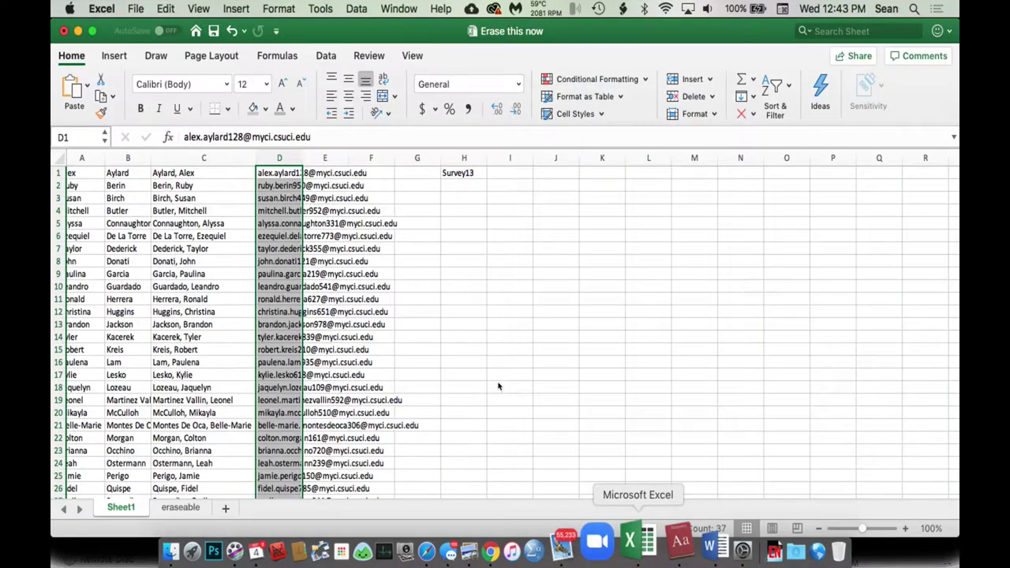
{"action": "key", "text": "super+m"}
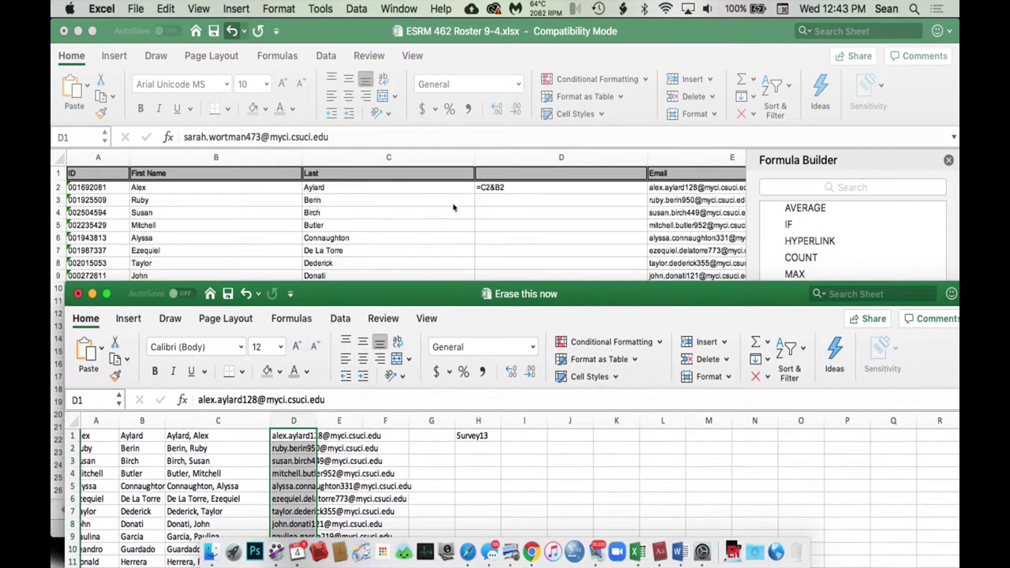
{"action": "left_click", "coordinate": [399, 7]}
{"action": "key", "text": "Down"}
{"action": "key", "text": "Down"}
{"action": "key", "text": "Down"}
{"action": "key", "text": "Down"}
{"action": "key", "text": "Down"}
{"action": "key", "text": "Down"}
{"action": "key", "text": "Down"}
{"action": "key", "text": "Down"}
{"action": "key", "text": "Down"}
{"action": "key", "text": "Down"}
{"action": "key", "text": "Down"}
{"action": "key", "text": "Down"}
{"action": "key", "text": "Down"}
{"action": "key", "text": "Up"}
{"action": "key", "text": "Up"}
{"action": "key", "text": "Up"}
{"action": "key", "text": "Up"}
{"action": "key", "text": "Return"}
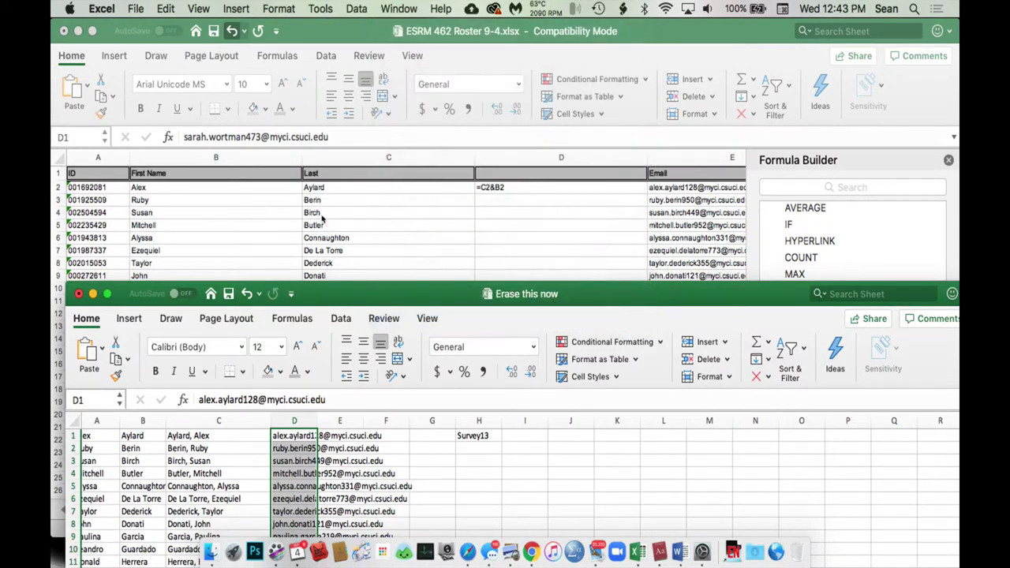
{"action": "scroll", "coordinate": [382, 197], "scroll_direction": "up", "scroll_amount": 15}
{"action": "scroll", "coordinate": [382, 196], "scroll_direction": "up", "scroll_amount": 20}
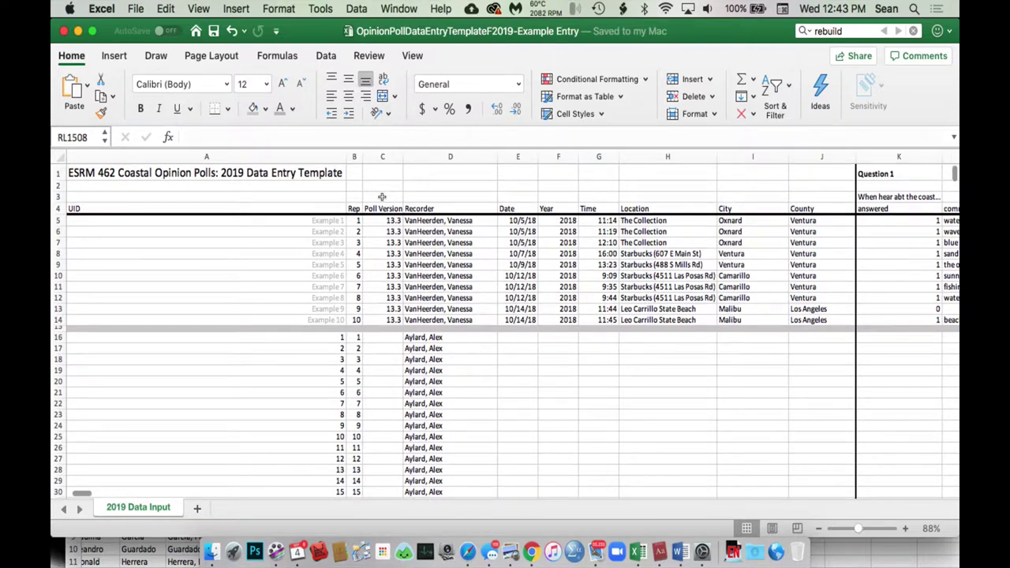
Step: Narrow the Rep column (B) until it is too tight for its numbers
{"action": "scroll", "coordinate": [382, 196], "scroll_direction": "up", "scroll_amount": 1}
{"action": "left_click_drag", "start_coordinate": [361, 156], "coordinate": [353, 156]}
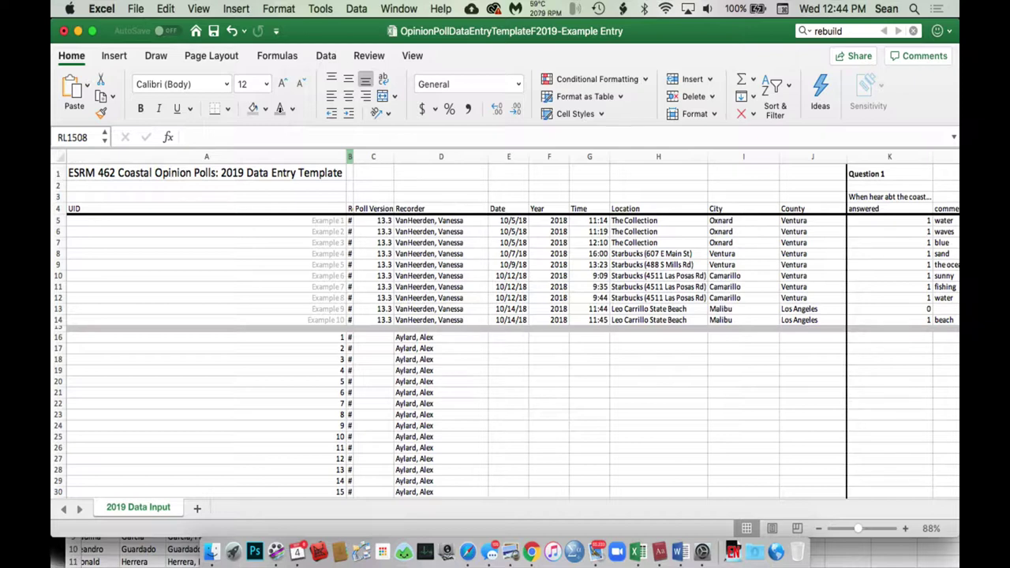
{"action": "key", "text": "super+z"}
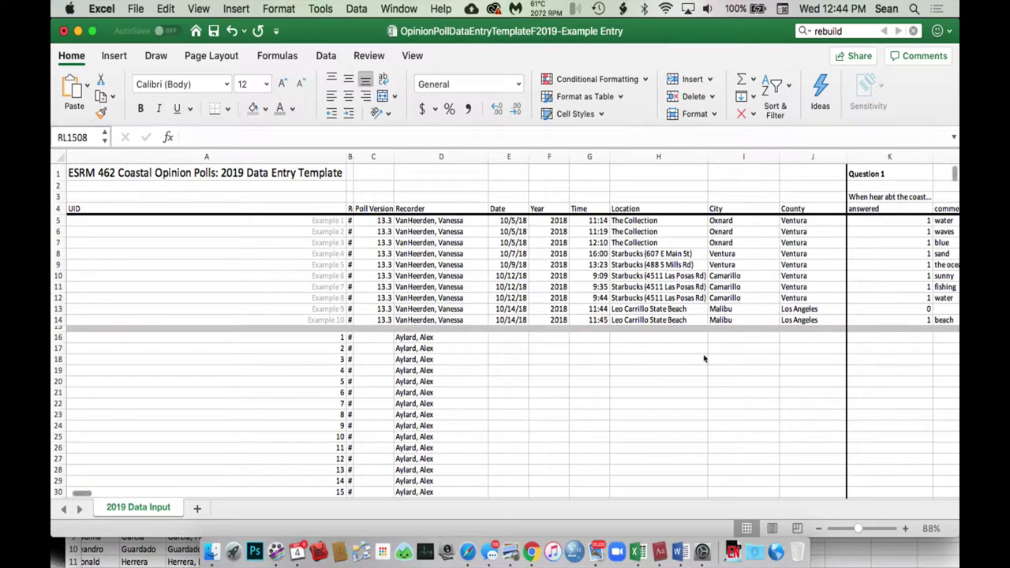
Step: Widen the Rep column (B) enough to fit its two-digit numbers
{"action": "scroll", "coordinate": [702, 365], "scroll_direction": "up", "scroll_amount": 1}
{"action": "scroll", "coordinate": [702, 365], "scroll_direction": "up", "scroll_amount": 4}
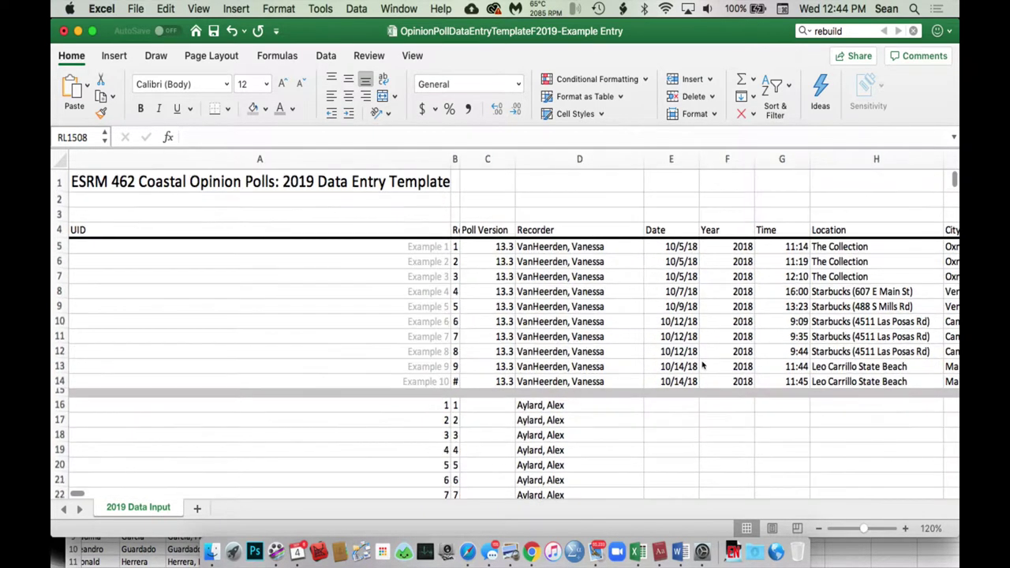
{"action": "scroll", "coordinate": [632, 296], "scroll_direction": "right", "scroll_amount": 2}
{"action": "scroll", "coordinate": [631, 296], "scroll_direction": "down", "scroll_amount": 3}
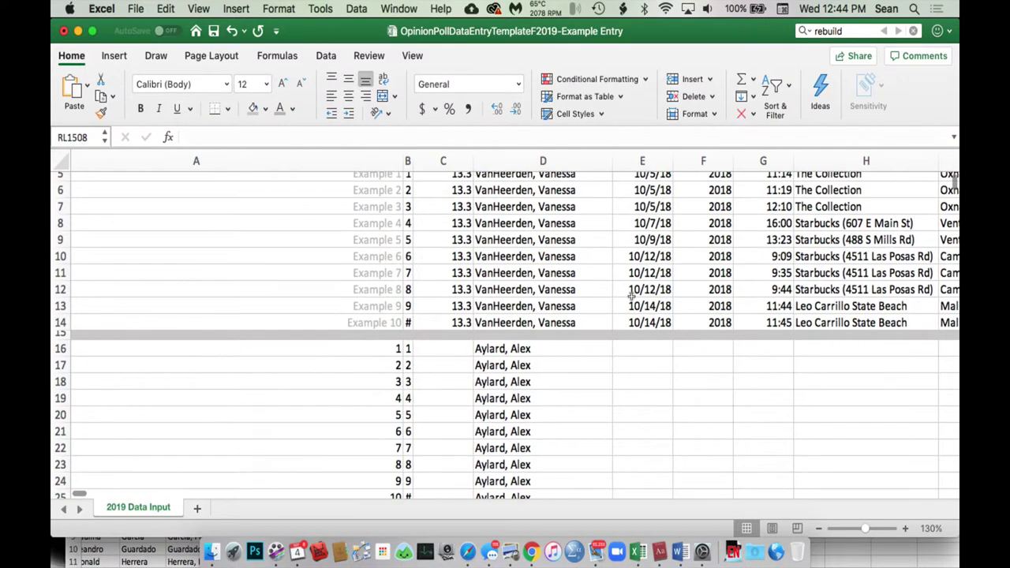
{"action": "left_click_drag", "start_coordinate": [415, 161], "coordinate": [419, 161]}
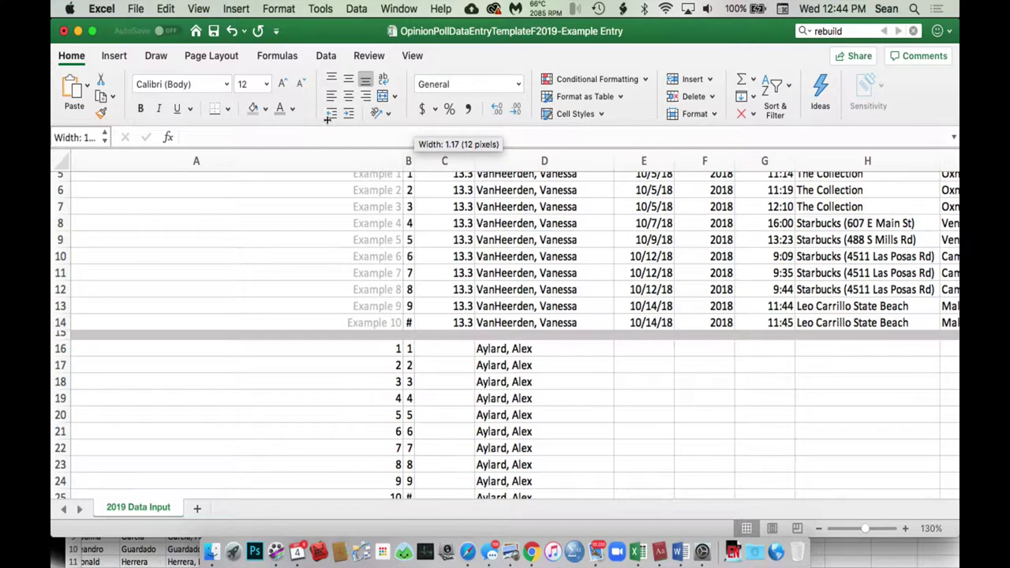
{"action": "scroll", "coordinate": [339, 182], "scroll_direction": "down", "scroll_amount": 6}
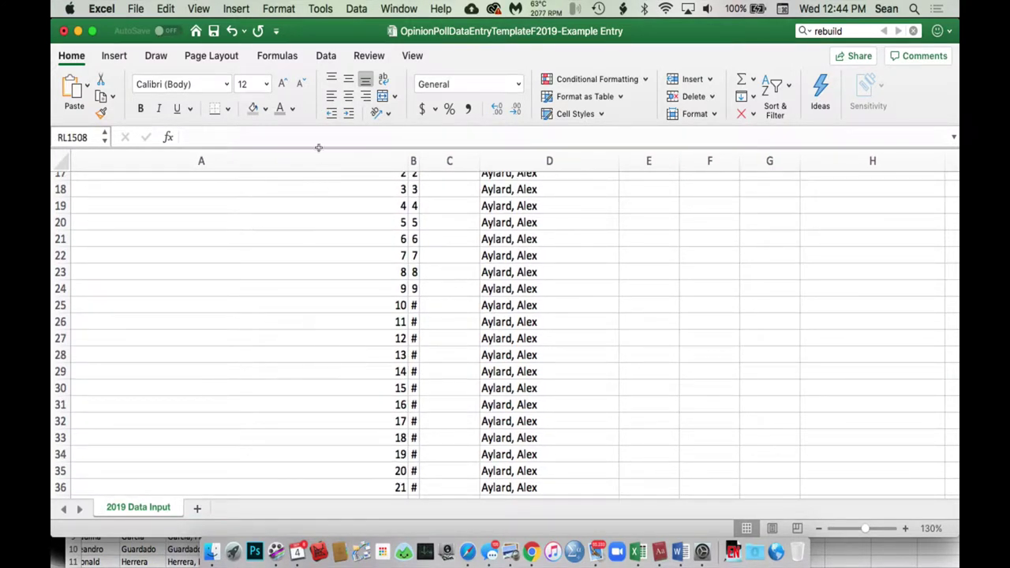
{"action": "left_click_drag", "start_coordinate": [419, 161], "coordinate": [433, 161]}
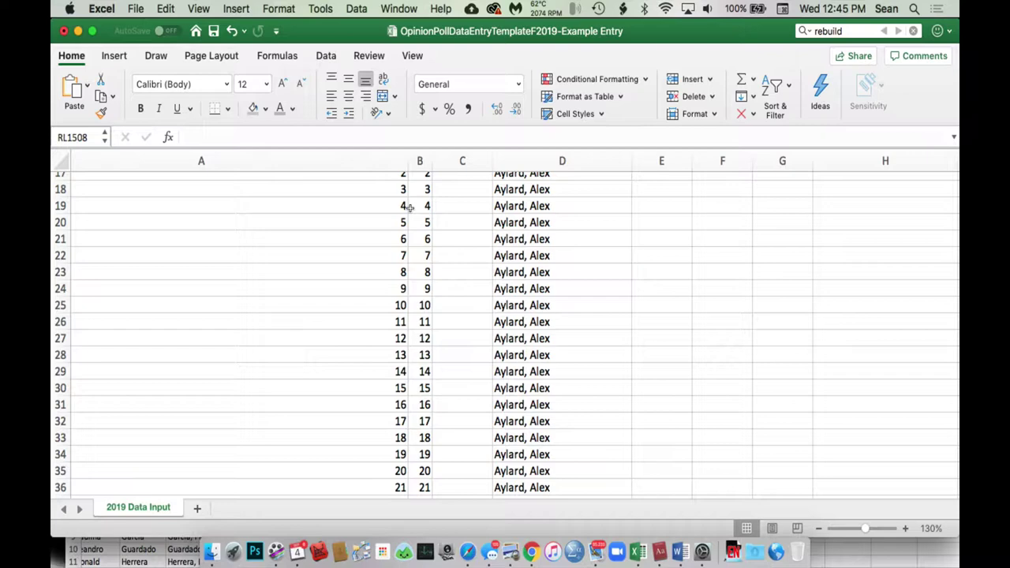
Step: Try freezing the panes with header row 4 selected and test the freeze against the rows below
{"action": "scroll", "coordinate": [409, 207], "scroll_direction": "up", "scroll_amount": 10}
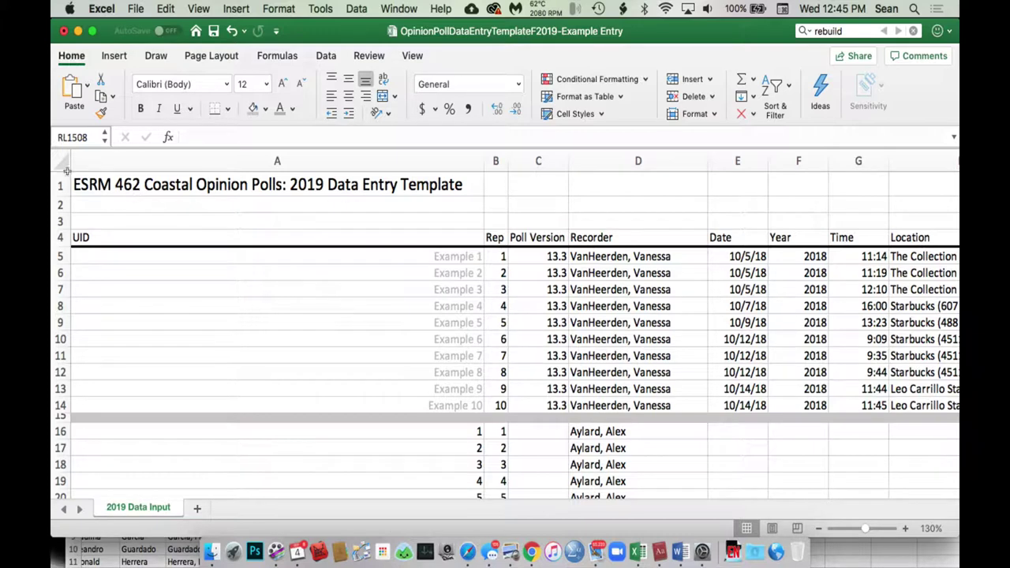
{"action": "left_click", "coordinate": [60, 238]}
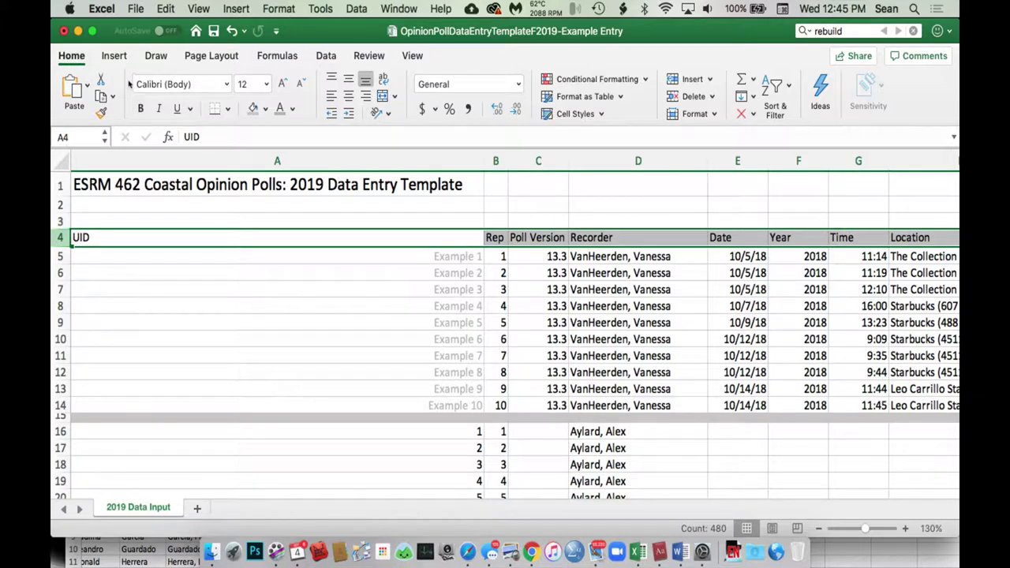
{"action": "left_click", "coordinate": [198, 9]}
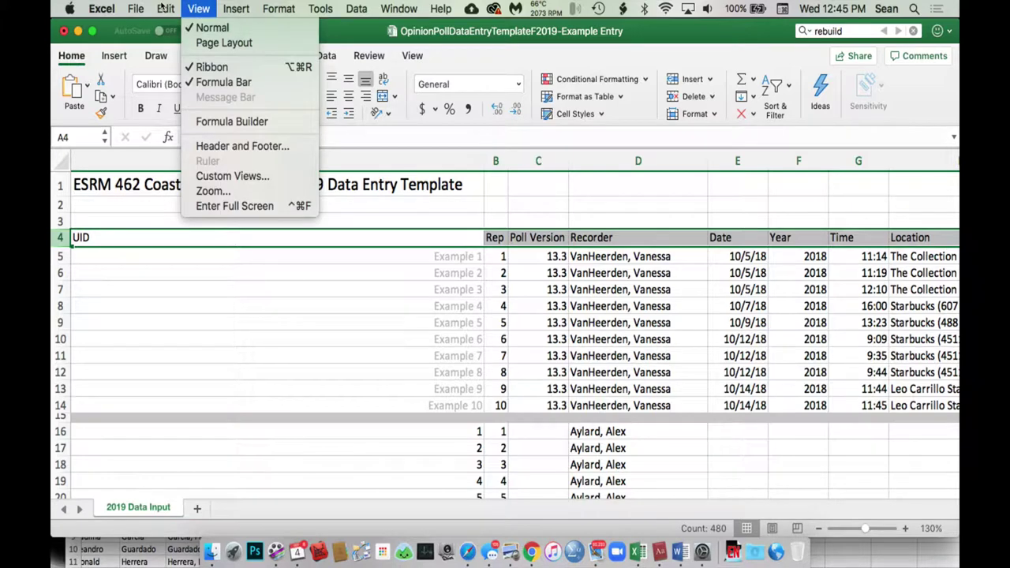
{"action": "left_click", "coordinate": [399, 8]}
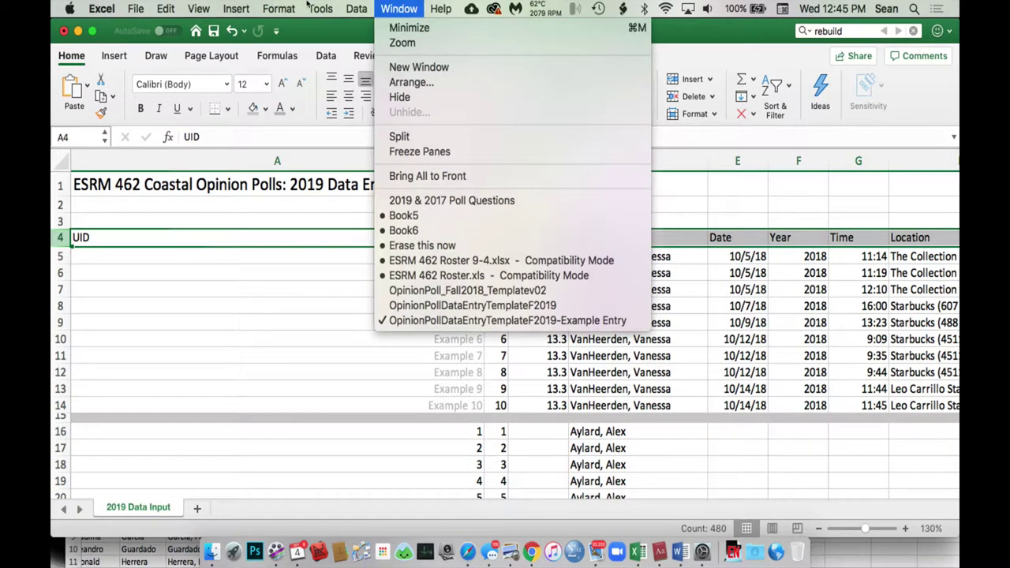
{"action": "key", "text": "f"}
{"action": "key", "text": "Return"}
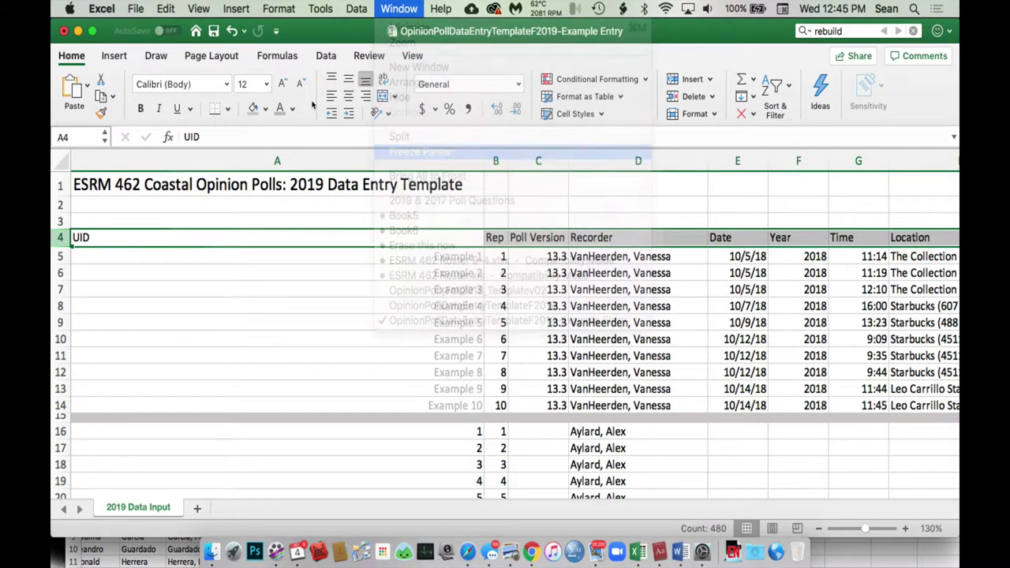
{"action": "key", "text": "Right"}
{"action": "key", "text": "Down"}
{"action": "key", "text": "Down"}
{"action": "key", "text": "Down"}
{"action": "scroll", "coordinate": [390, 197], "scroll_direction": "down", "scroll_amount": 5}
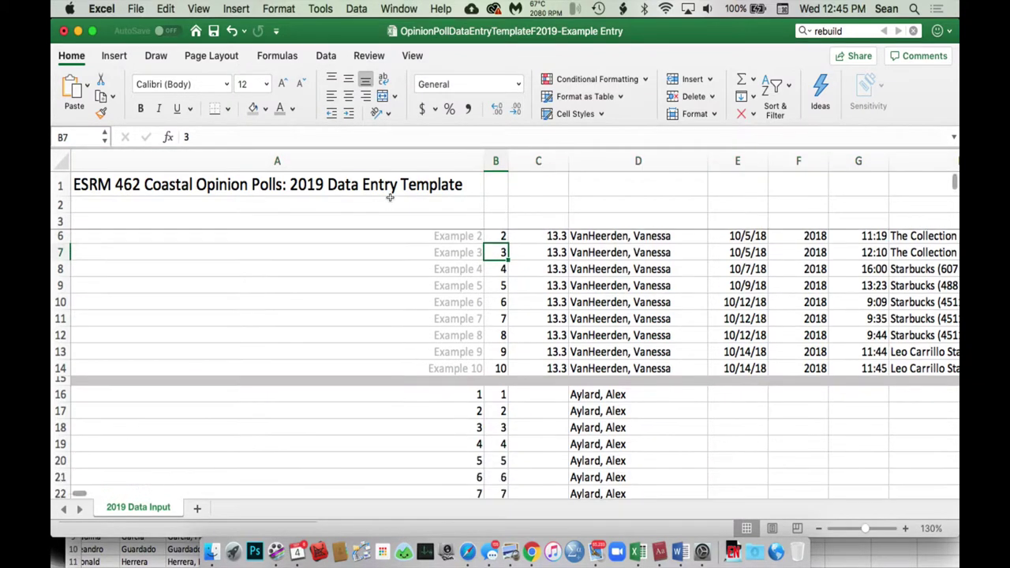
{"action": "scroll", "coordinate": [390, 197], "scroll_direction": "up", "scroll_amount": 5}
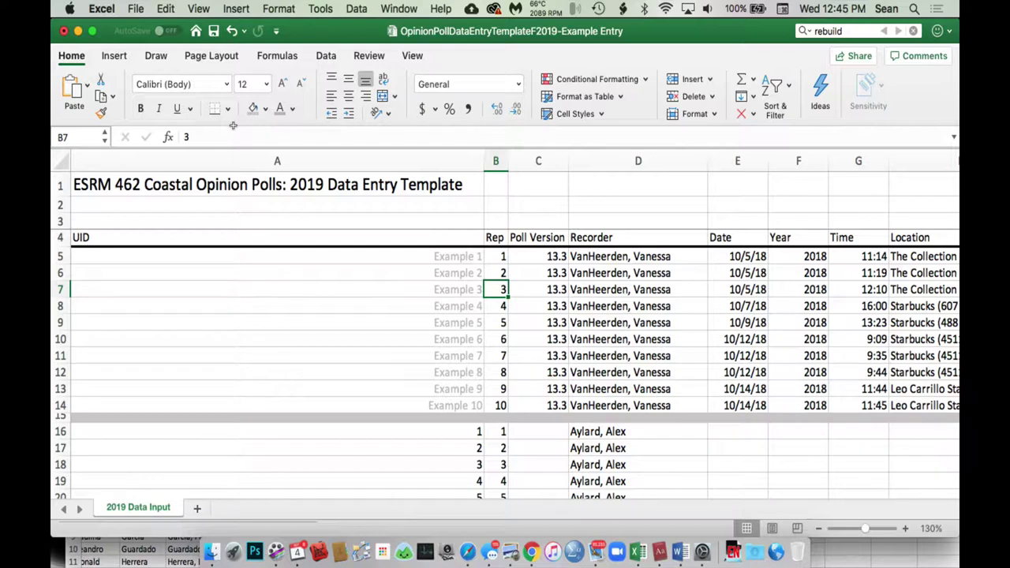
Step: Remove the current freeze and freeze the panes above row 5, keeping rows 1 to 4 fixed
{"action": "key", "text": "ctrl+Home"}
{"action": "key", "text": "shift+space"}
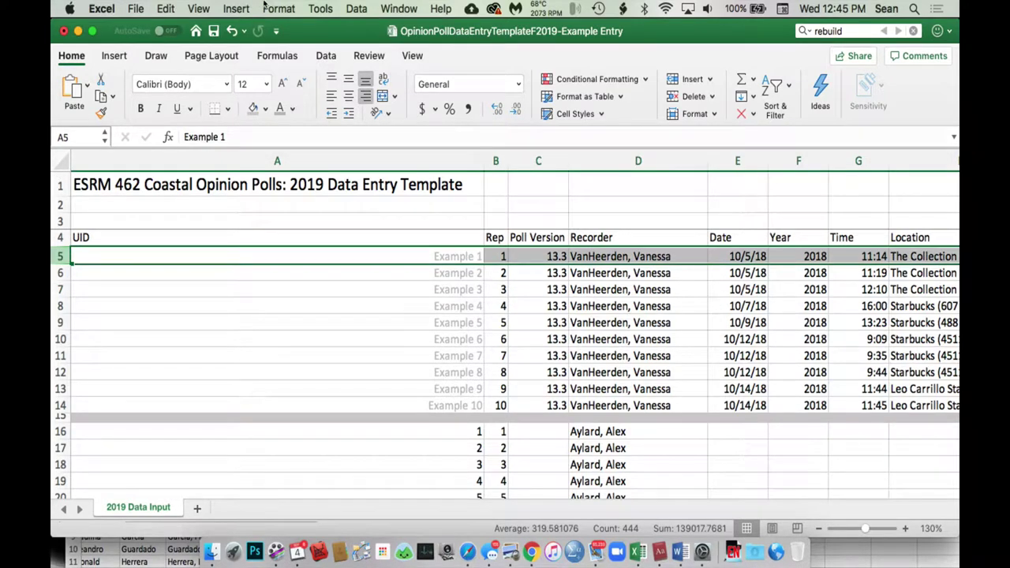
{"action": "left_click", "coordinate": [398, 9]}
{"action": "key", "text": "Return"}
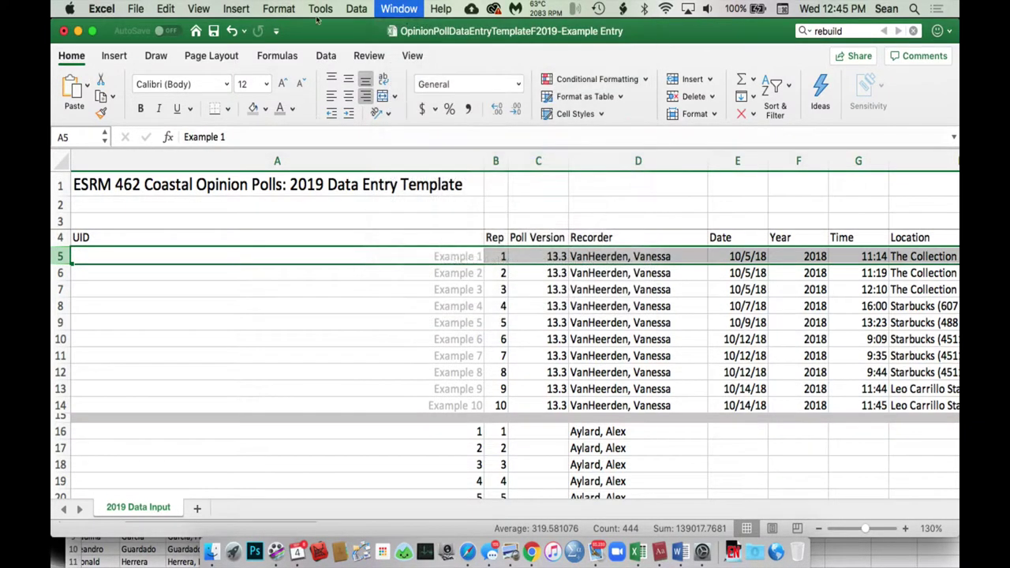
{"action": "key", "text": "Up"}
{"action": "key", "text": "Return"}
Step: Check the frozen header row against the data rows and columns, and return to the first entry row at cell A16
{"action": "scroll", "coordinate": [472, 197], "scroll_direction": "down", "scroll_amount": 1}
{"action": "scroll", "coordinate": [470, 197], "scroll_direction": "down", "scroll_amount": 10}
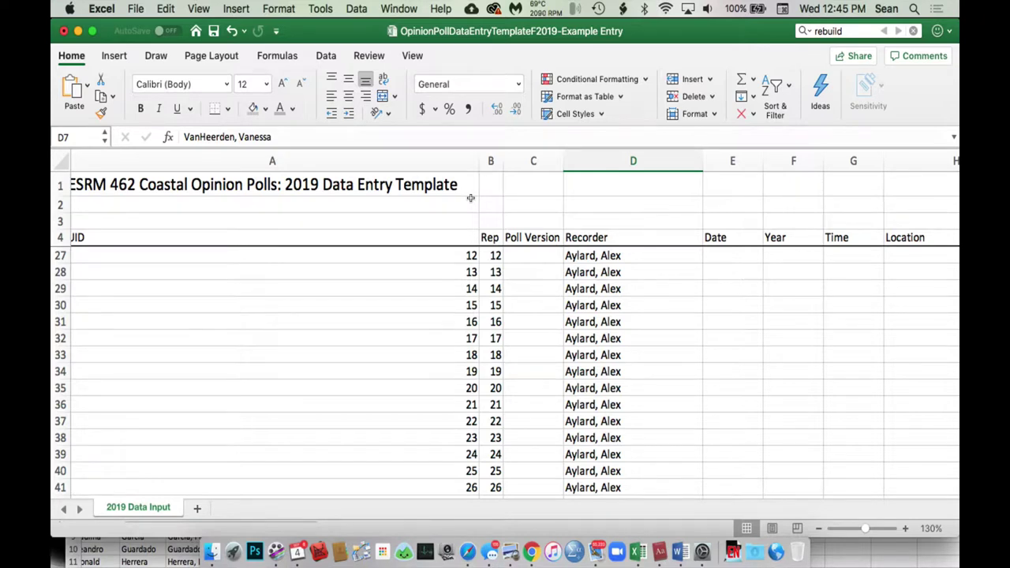
{"action": "scroll", "coordinate": [470, 197], "scroll_direction": "right", "scroll_amount": 2}
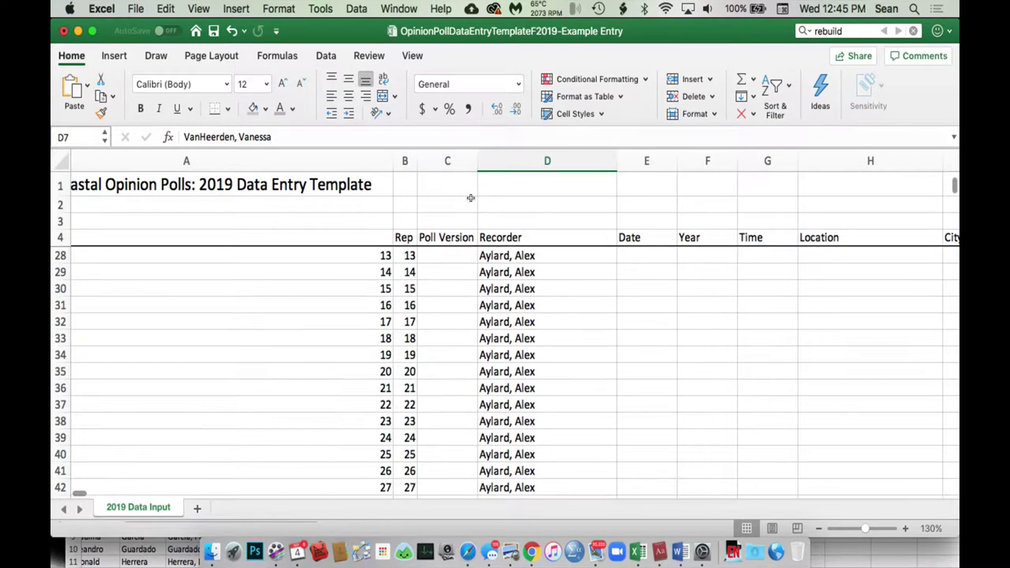
{"action": "scroll", "coordinate": [501, 206], "scroll_direction": "left", "scroll_amount": 1}
{"action": "scroll", "coordinate": [501, 206], "scroll_direction": "up", "scroll_amount": 2}
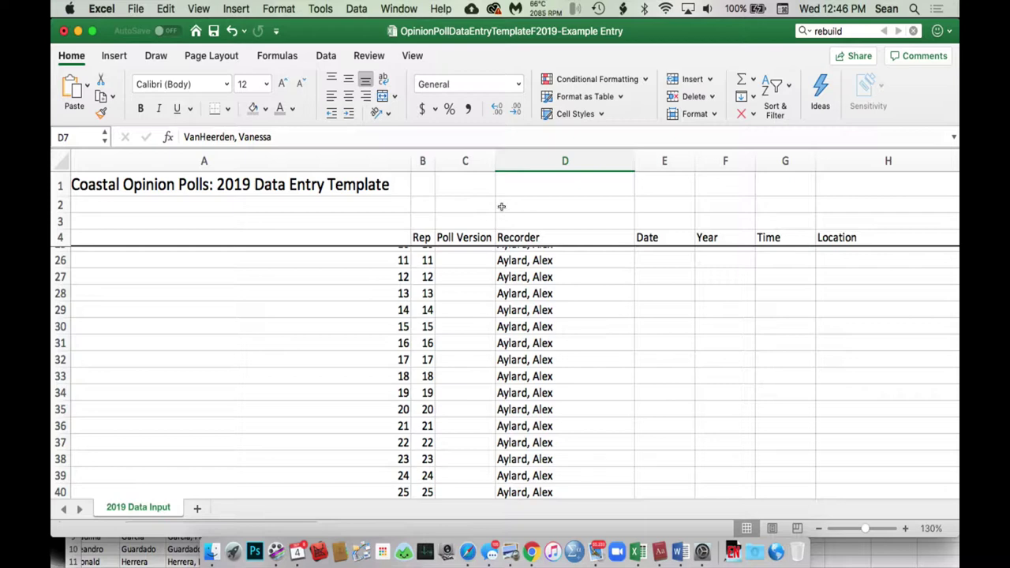
{"action": "scroll", "coordinate": [501, 206], "scroll_direction": "up", "scroll_amount": 7}
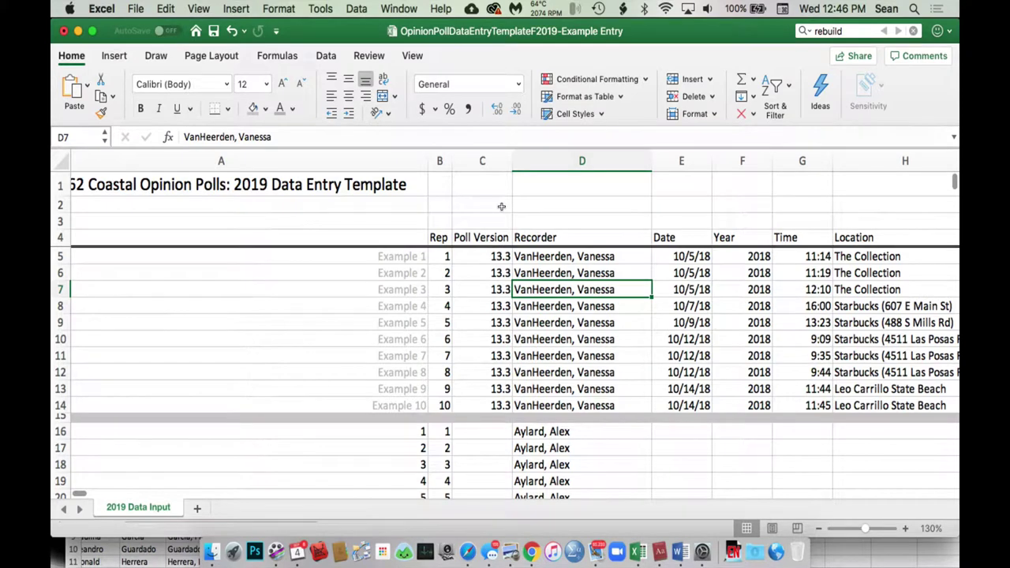
{"action": "scroll", "coordinate": [501, 206], "scroll_direction": "down", "scroll_amount": 5}
{"action": "scroll", "coordinate": [399, 214], "scroll_direction": "up", "scroll_amount": 2, "text": "ctrl"}
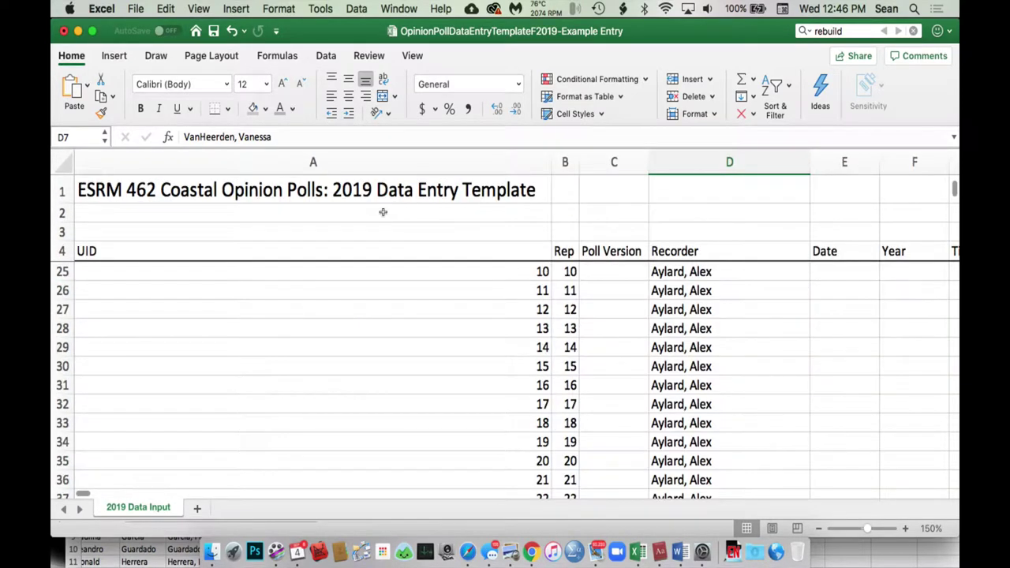
{"action": "scroll", "coordinate": [383, 212], "scroll_direction": "up", "scroll_amount": 7}
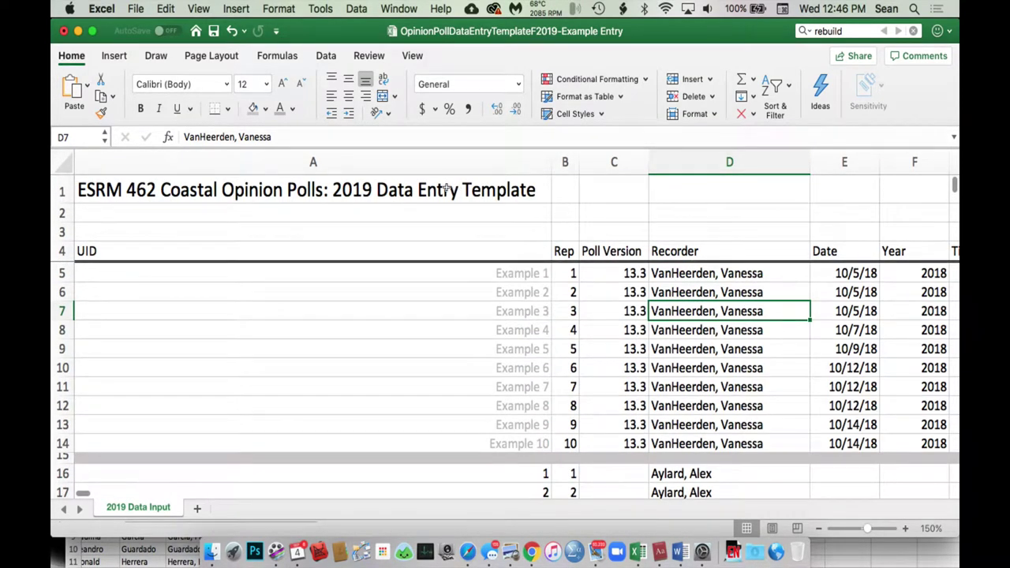
{"action": "key", "text": "ctrl+Home"}
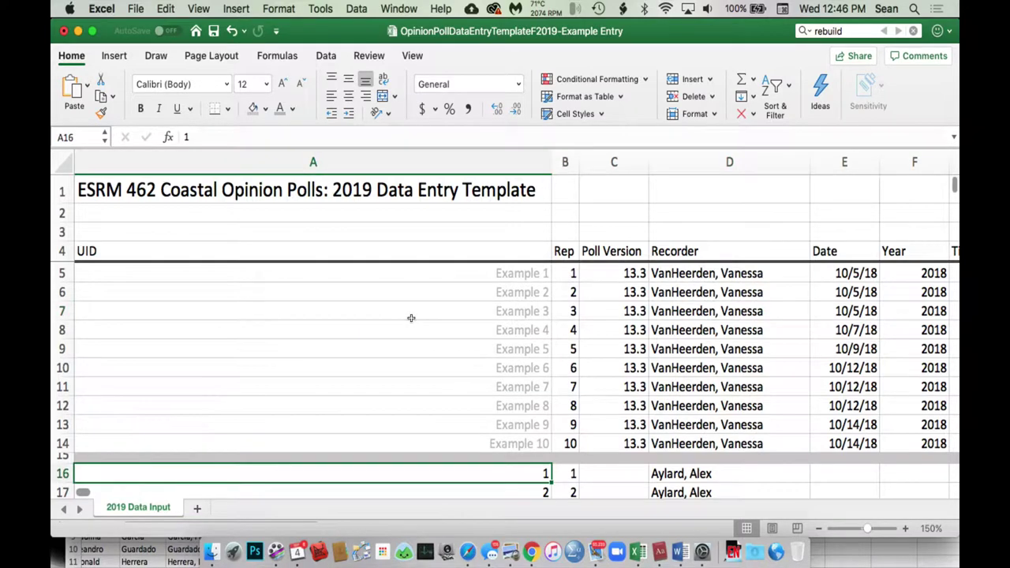
Step: Select row 16 and examine how the UID, Rep and Recorder entries run down through the blocks assigned to each recorder
{"action": "scroll", "coordinate": [411, 318], "scroll_direction": "down", "scroll_amount": 8}
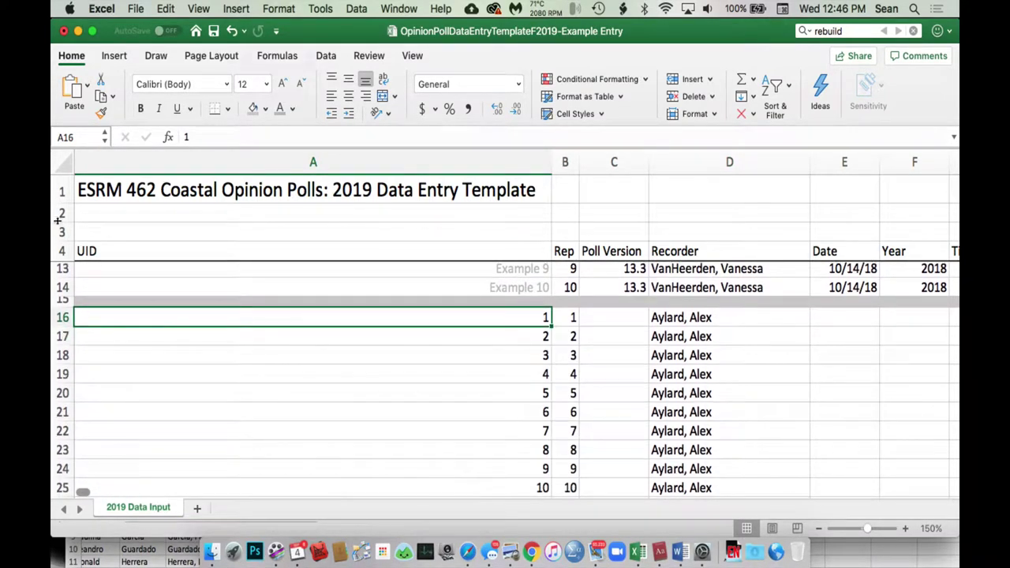
{"action": "key", "text": "shift+space"}
{"action": "scroll", "coordinate": [168, 257], "scroll_direction": "down", "scroll_amount": 20}
{"action": "scroll", "coordinate": [168, 257], "scroll_direction": "down", "scroll_amount": 20}
{"action": "scroll", "coordinate": [168, 257], "scroll_direction": "up", "scroll_amount": 20}
{"action": "scroll", "coordinate": [168, 257], "scroll_direction": "up", "scroll_amount": 20}
{"action": "scroll", "coordinate": [358, 254], "scroll_direction": "down", "scroll_amount": 3}
{"action": "scroll", "coordinate": [361, 257], "scroll_direction": "right", "scroll_amount": 1}
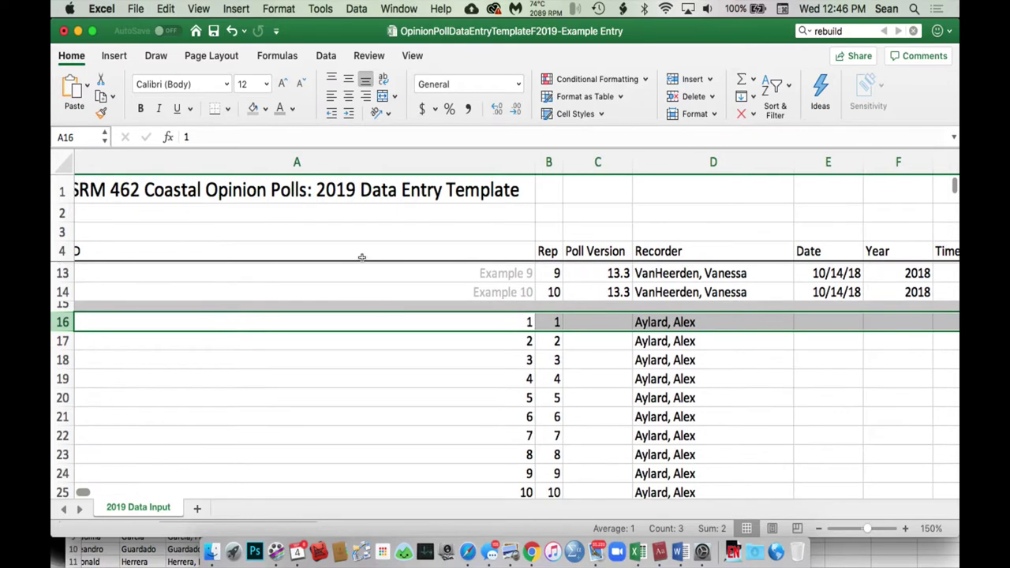
{"action": "scroll", "coordinate": [362, 257], "scroll_direction": "down", "scroll_amount": 1}
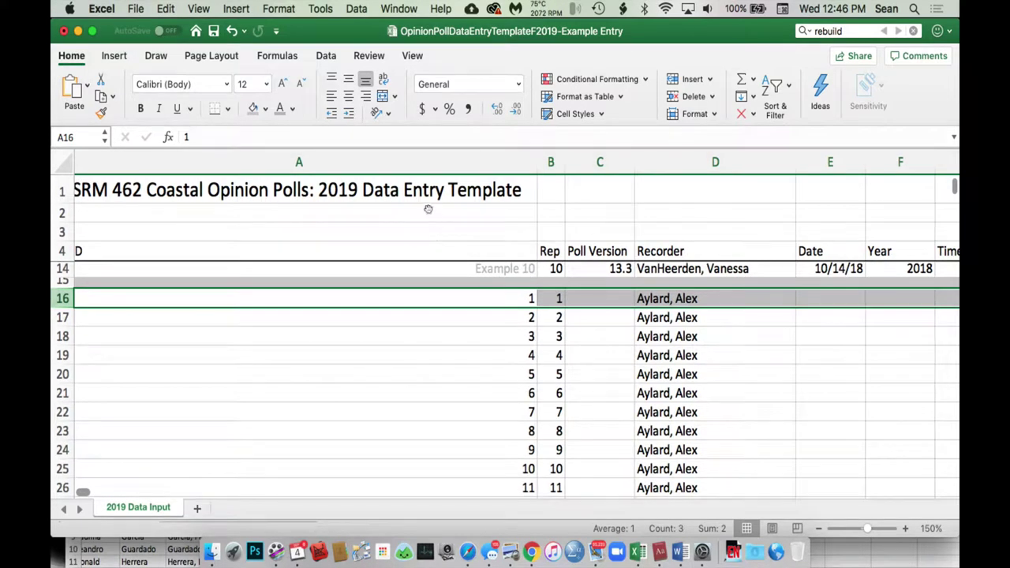
{"action": "scroll", "coordinate": [426, 211], "scroll_direction": "down", "scroll_amount": 17}
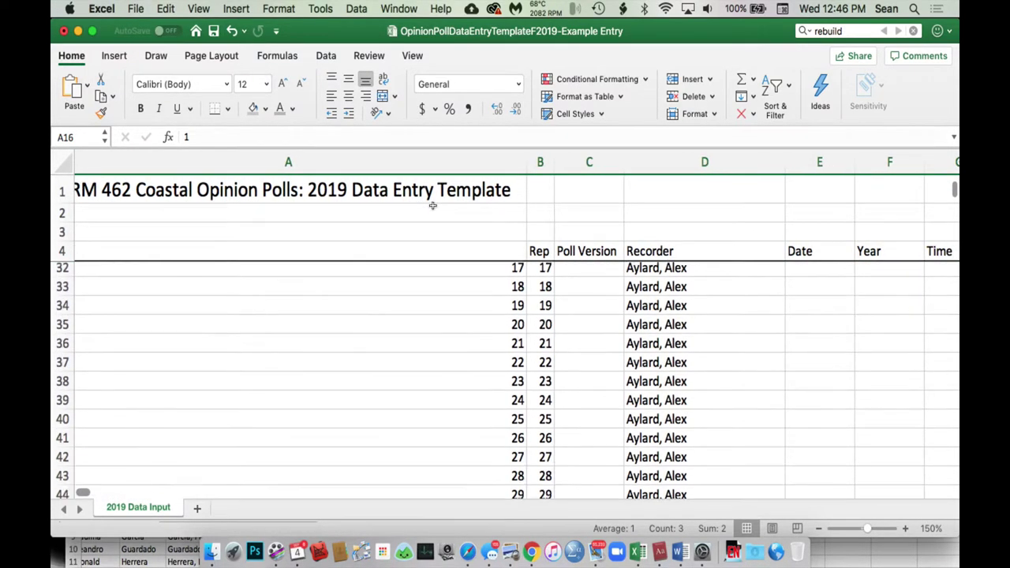
{"action": "scroll", "coordinate": [433, 205], "scroll_direction": "down", "scroll_amount": 14}
{"action": "scroll", "coordinate": [432, 205], "scroll_direction": "right", "scroll_amount": 1}
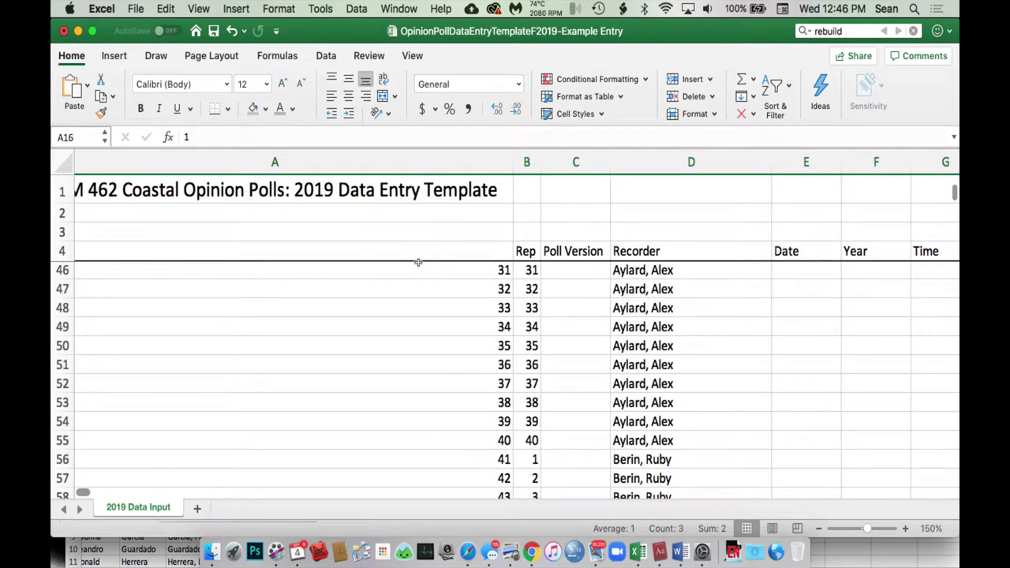
{"action": "scroll", "coordinate": [423, 304], "scroll_direction": "down", "scroll_amount": 2}
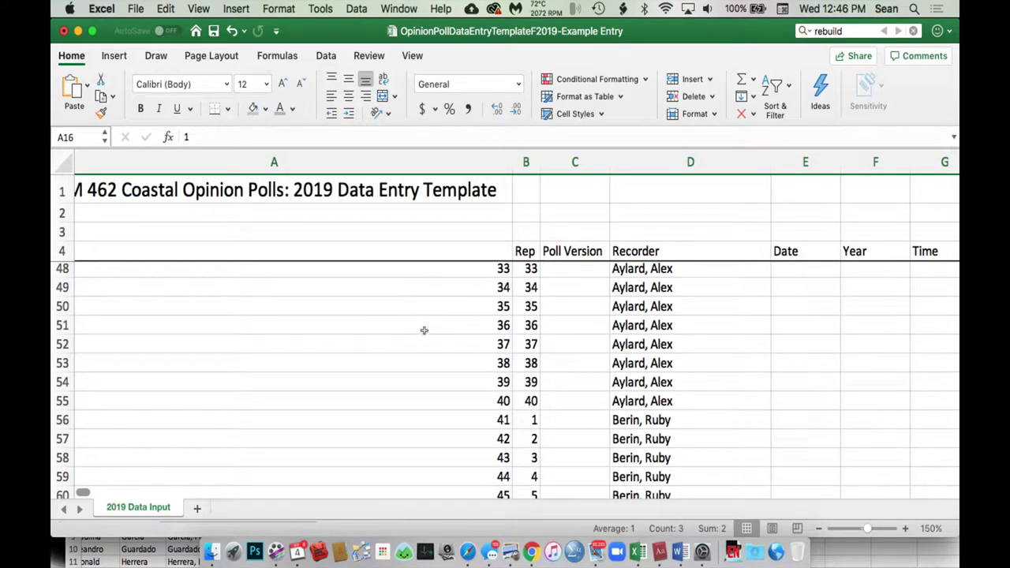
{"action": "scroll", "coordinate": [424, 329], "scroll_direction": "up", "scroll_amount": 15}
{"action": "scroll", "coordinate": [423, 330], "scroll_direction": "left", "scroll_amount": 1}
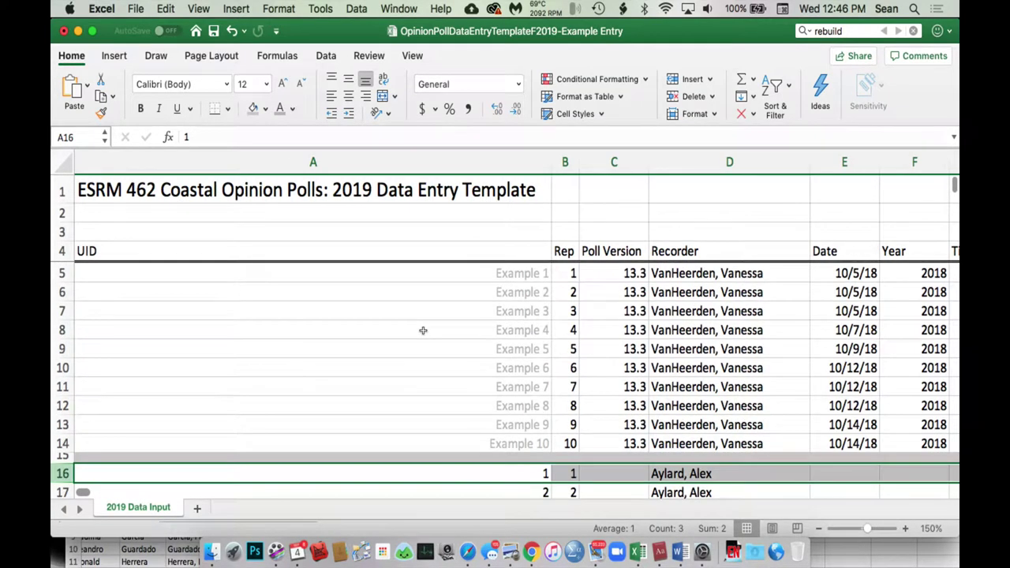
{"action": "scroll", "coordinate": [423, 330], "scroll_direction": "down", "scroll_amount": 4}
{"action": "scroll", "coordinate": [422, 331], "scroll_direction": "right", "scroll_amount": 1}
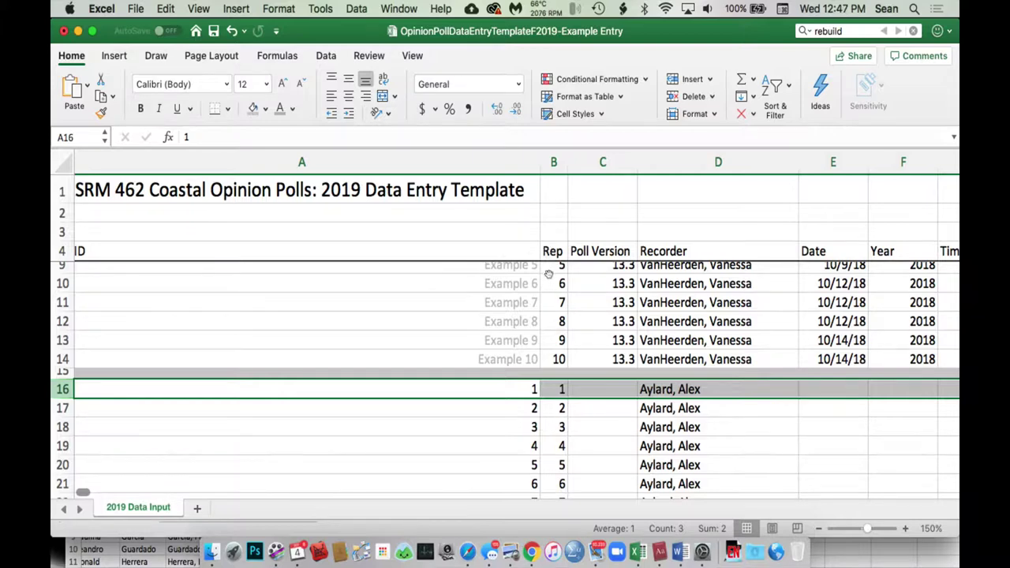
Step: Move to cell F17 and examine the Poll Version, Recorder, Date, Year, Time and Location columns of the example rows
{"action": "scroll", "coordinate": [548, 273], "scroll_direction": "right", "scroll_amount": 5}
{"action": "scroll", "coordinate": [548, 274], "scroll_direction": "up", "scroll_amount": 2}
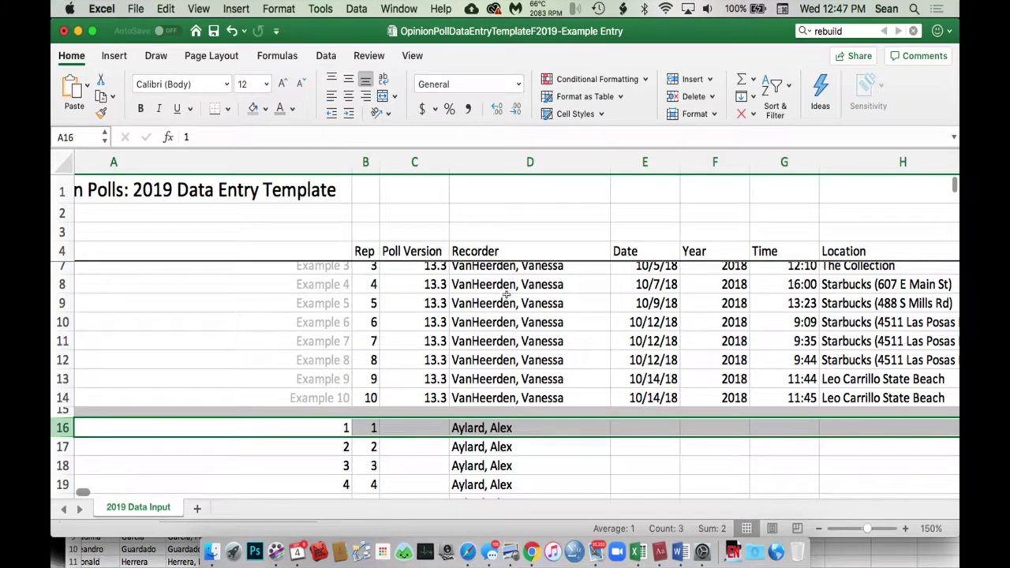
{"action": "key", "text": "Down"}
{"action": "key", "text": "Right"}
{"action": "key", "text": "Right"}
{"action": "key", "text": "Right"}
{"action": "key", "text": "Right"}
{"action": "key", "text": "Right"}
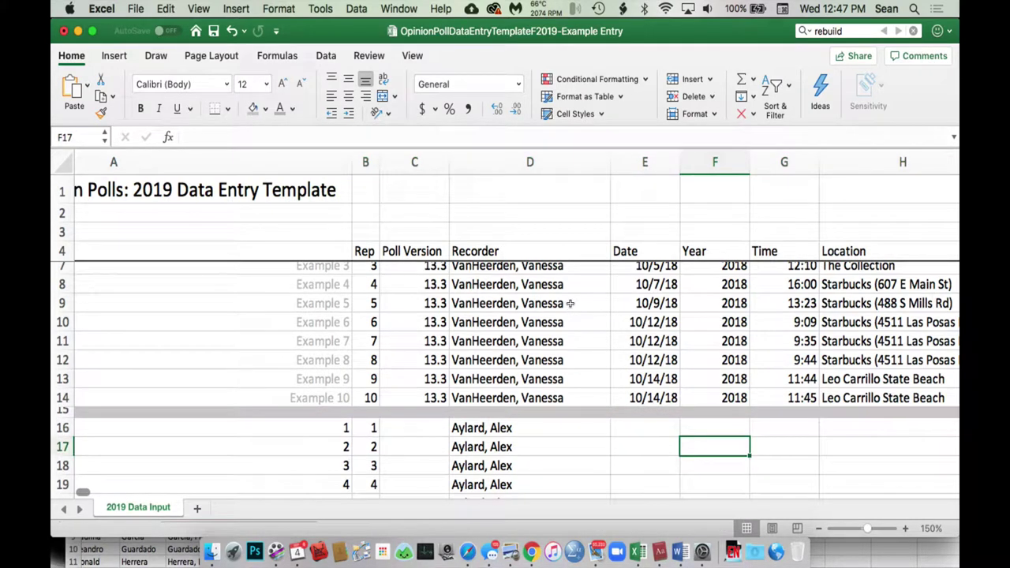
{"action": "scroll", "coordinate": [569, 303], "scroll_direction": "right", "scroll_amount": 3}
{"action": "scroll", "coordinate": [569, 303], "scroll_direction": "up", "scroll_amount": 1}
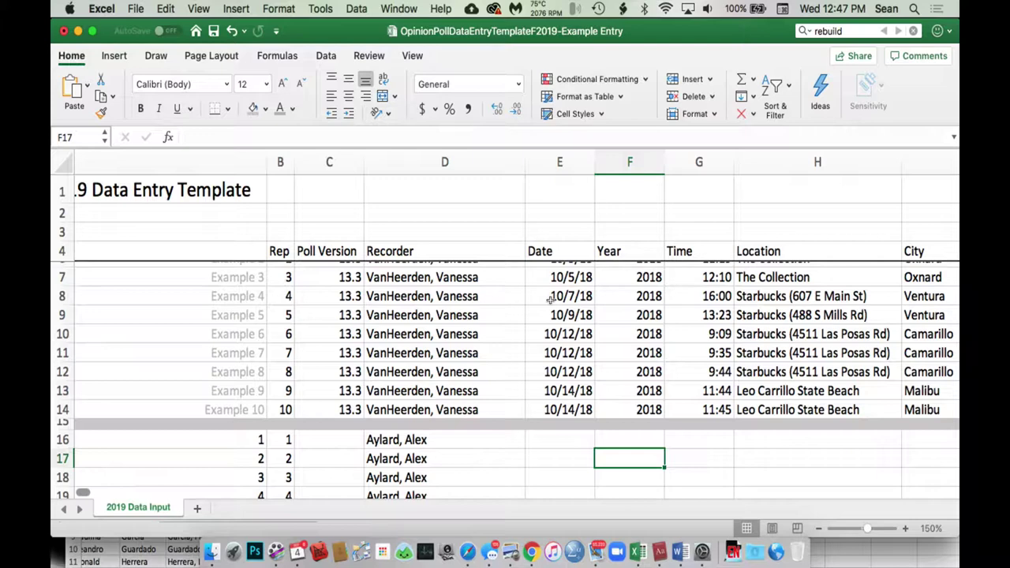
{"action": "scroll", "coordinate": [550, 299], "scroll_direction": "right", "scroll_amount": 4}
{"action": "scroll", "coordinate": [513, 276], "scroll_direction": "up", "scroll_amount": 2}
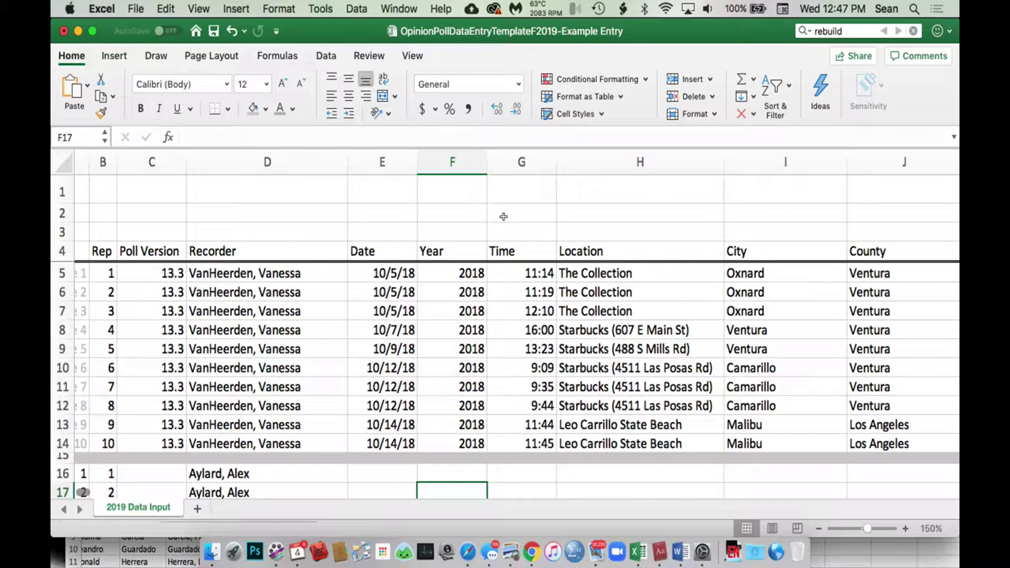
Step: Go to cell I7 and examine how the City and County columns are filled in for each example location
{"action": "key", "text": "Right"}
{"action": "key", "text": "Right"}
{"action": "key", "text": "Right"}
{"action": "key", "text": "Up"}
{"action": "key", "text": "Up"}
{"action": "key", "text": "Up"}
{"action": "key", "text": "Up"}
{"action": "key", "text": "Up"}
{"action": "key", "text": "Up"}
{"action": "key", "text": "Up"}
{"action": "key", "text": "Up"}
{"action": "key", "text": "Up"}
{"action": "key", "text": "Up"}
{"action": "scroll", "coordinate": [613, 212], "scroll_direction": "right", "scroll_amount": 2}
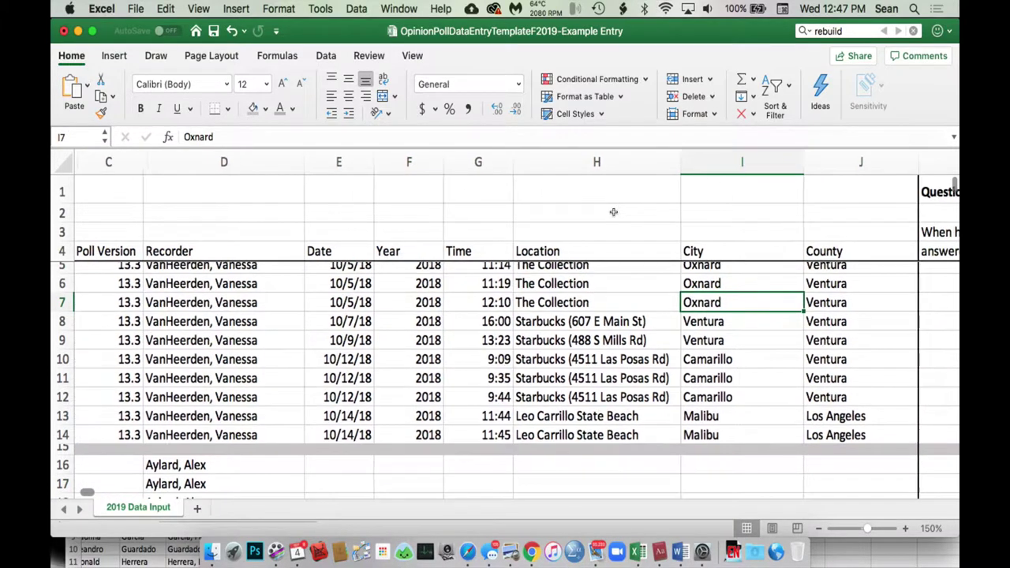
{"action": "scroll", "coordinate": [686, 210], "scroll_direction": "right", "scroll_amount": 3}
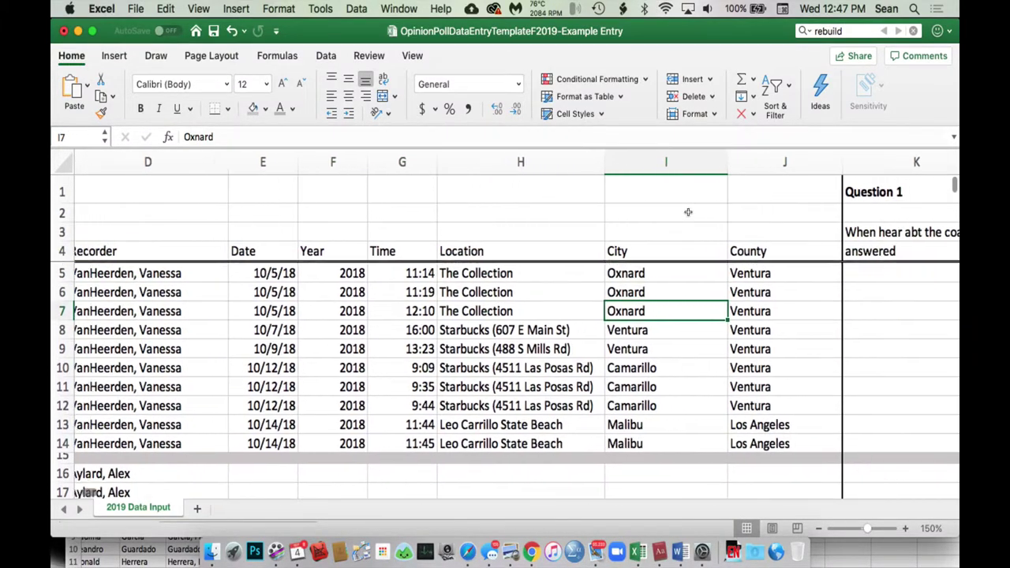
{"action": "scroll", "coordinate": [680, 206], "scroll_direction": "left", "scroll_amount": 2}
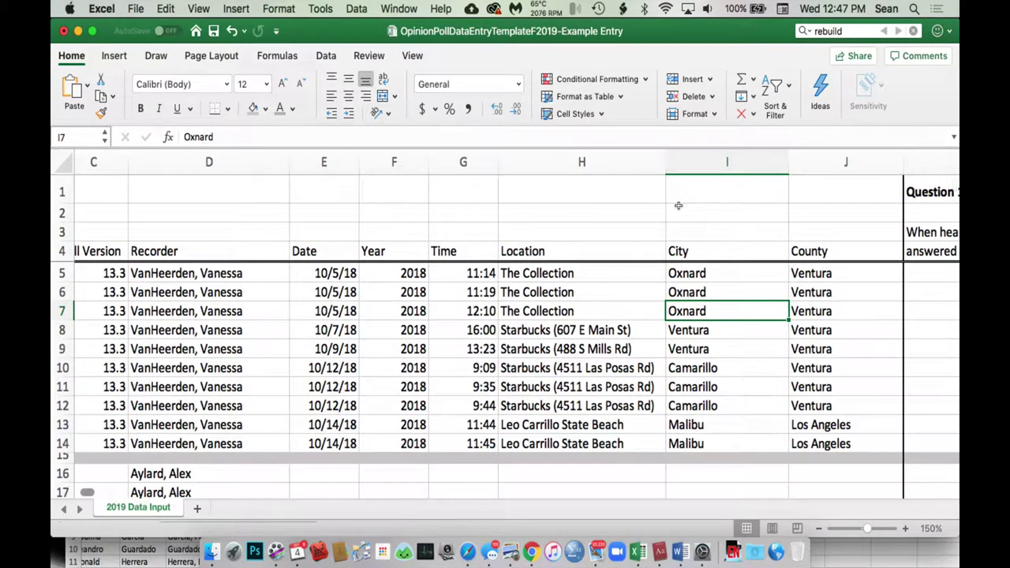
Step: Bring the Question 1 to 3 columns into view and select the Question 1 "answered" header in cell K4
{"action": "scroll", "coordinate": [677, 205], "scroll_direction": "right", "scroll_amount": 10}
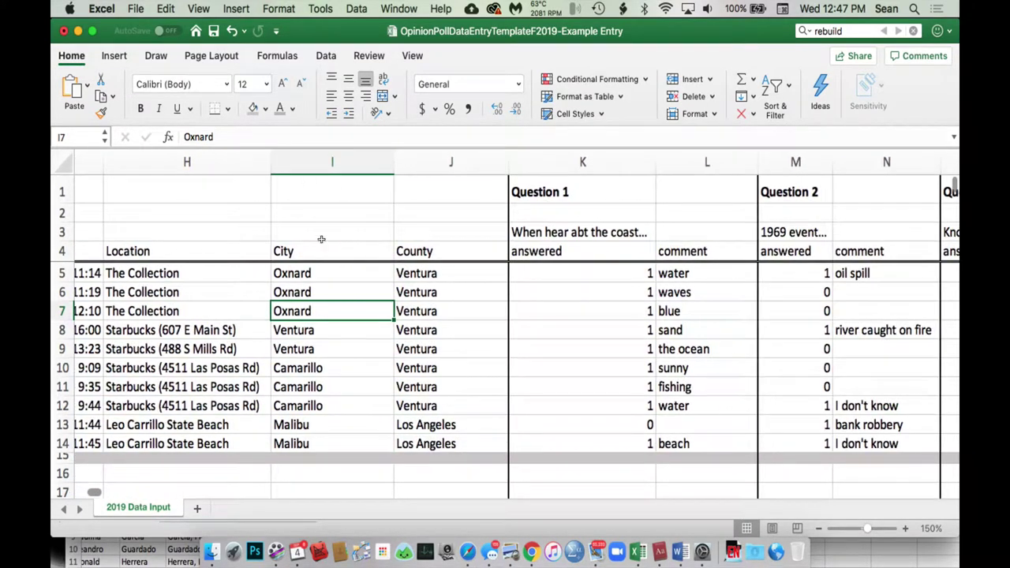
{"action": "scroll", "coordinate": [356, 197], "scroll_direction": "right", "scroll_amount": 4}
{"action": "scroll", "coordinate": [361, 196], "scroll_direction": "right", "scroll_amount": 1}
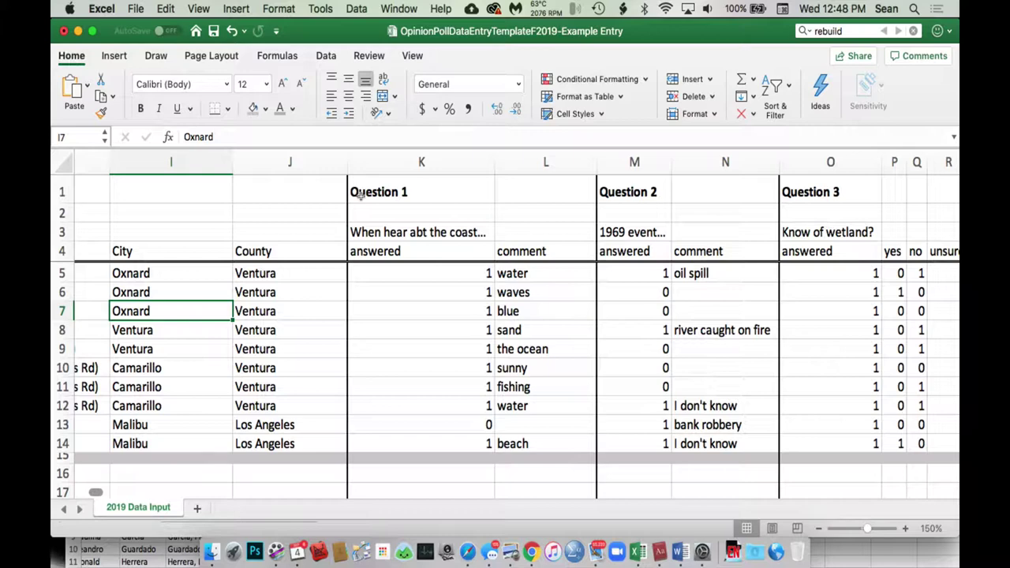
{"action": "key", "text": "Right"}
{"action": "key", "text": "Right"}
{"action": "key", "text": "Up"}
{"action": "key", "text": "Up"}
{"action": "key", "text": "Up"}
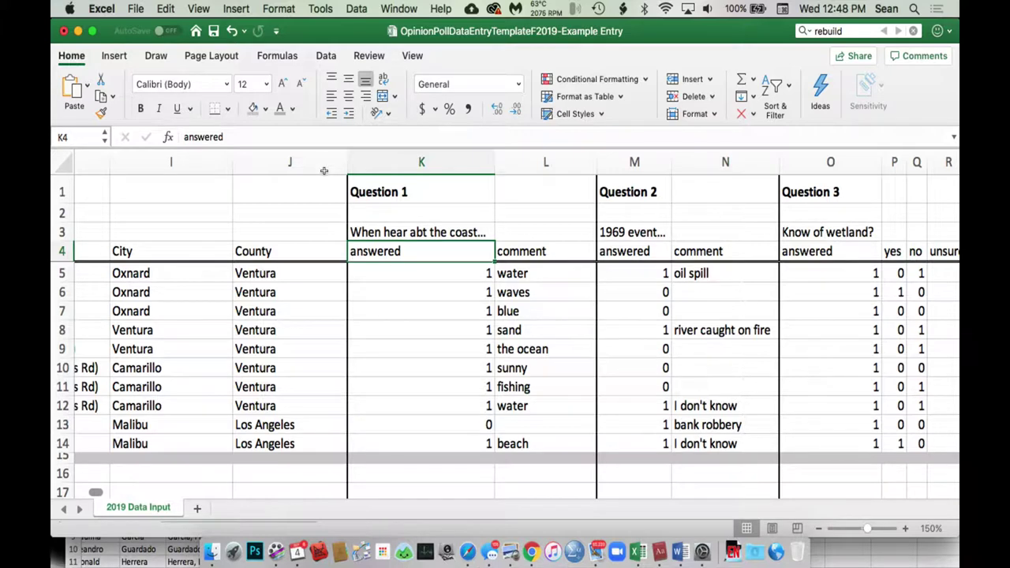
Step: Go down the Question 1 answered codes and select the example range K5:K14
{"action": "key", "text": "Down"}
{"action": "key", "text": "Down"}
{"action": "key", "text": "Down"}
{"action": "key", "text": "Down"}
{"action": "key", "text": "Down"}
{"action": "key", "text": "Down"}
{"action": "key", "text": "Down"}
{"action": "key", "text": "Down"}
{"action": "key", "text": "Down"}
{"action": "left_click", "coordinate": [371, 275]}
{"action": "key", "text": "shift+Down"}
{"action": "key", "text": "shift+Down"}
{"action": "key", "text": "shift+Down"}
{"action": "key", "text": "shift+Down"}
{"action": "key", "text": "shift+Down"}
{"action": "key", "text": "shift+Down"}
{"action": "key", "text": "shift+Down"}
{"action": "key", "text": "shift+Down"}
{"action": "key", "text": "shift+Down"}
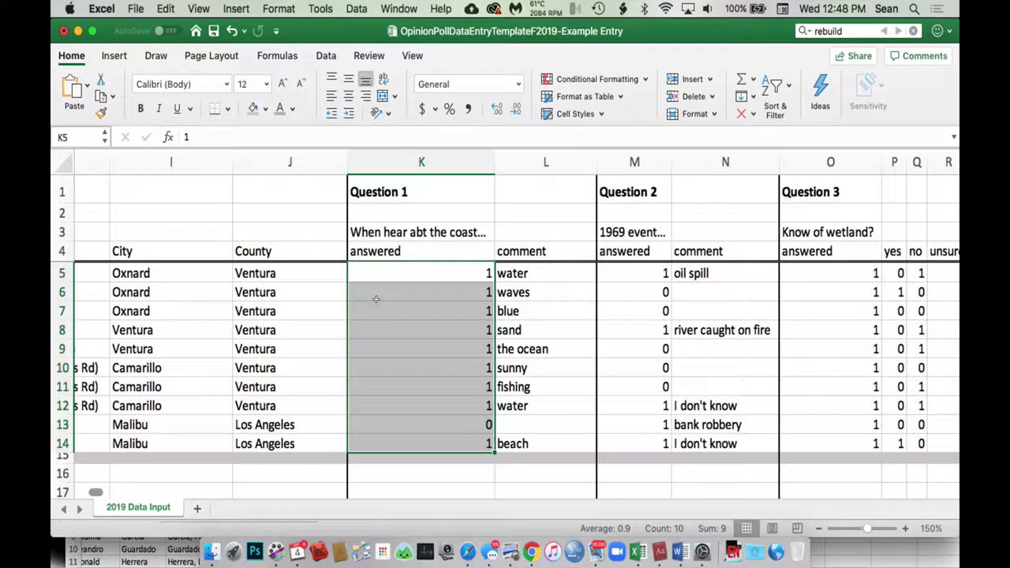
Step: Compare the first example's Question 1 answered code in K5 with its comment in L5
{"action": "left_click", "coordinate": [380, 190]}
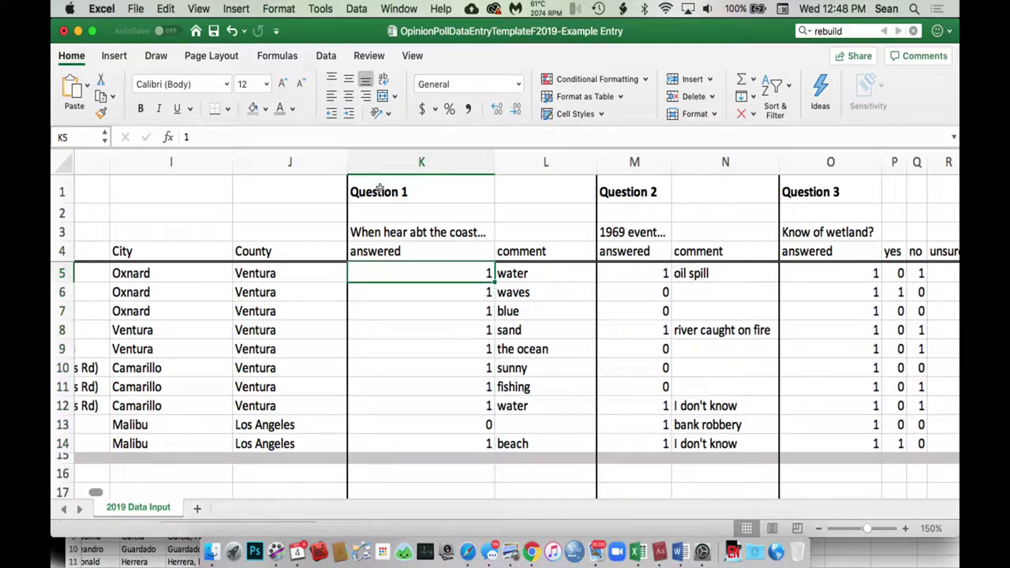
{"action": "key", "text": "Right"}
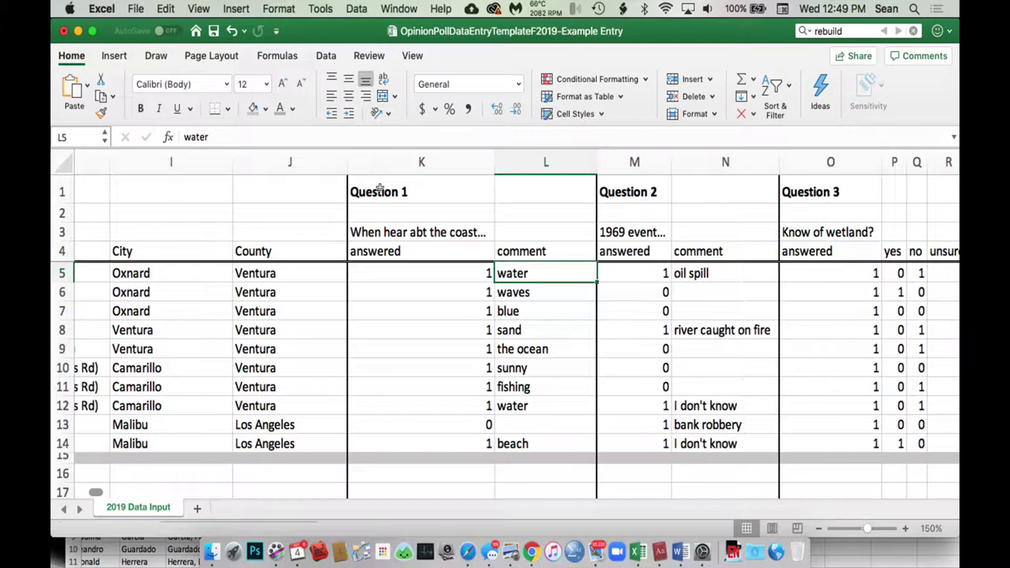
{"action": "key", "text": "Left"}
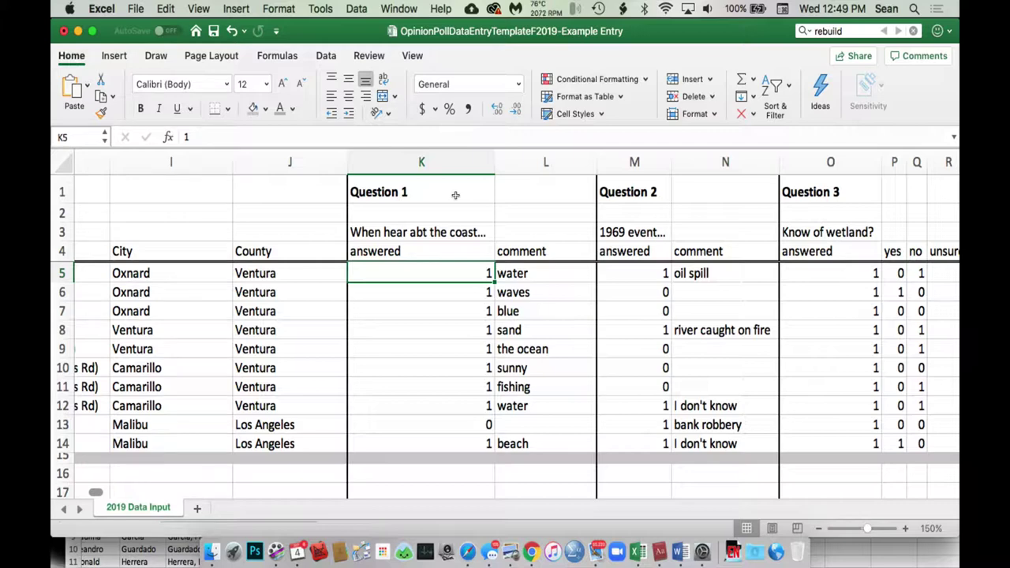
{"action": "key", "text": "Right"}
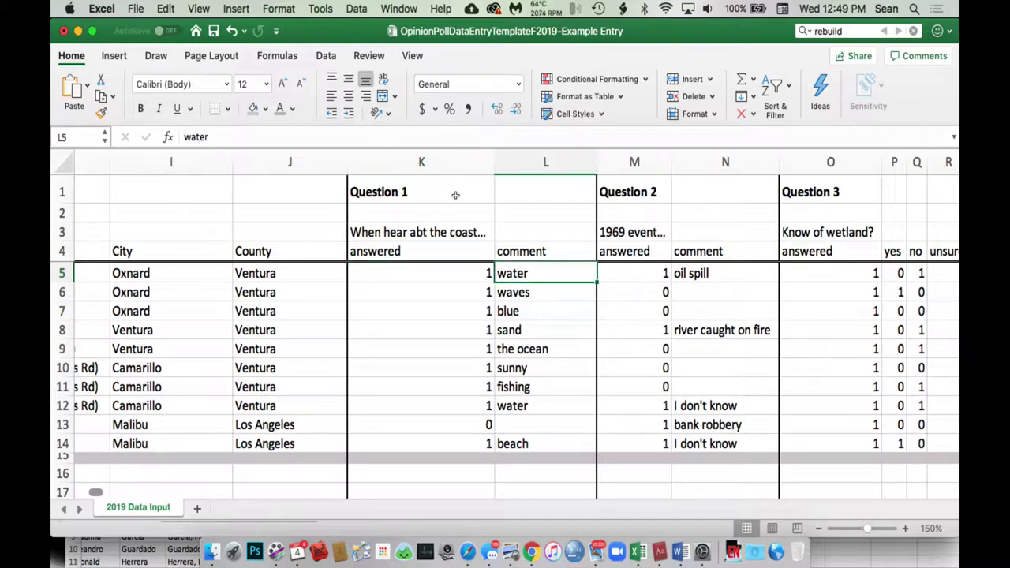
{"action": "key", "text": "Left"}
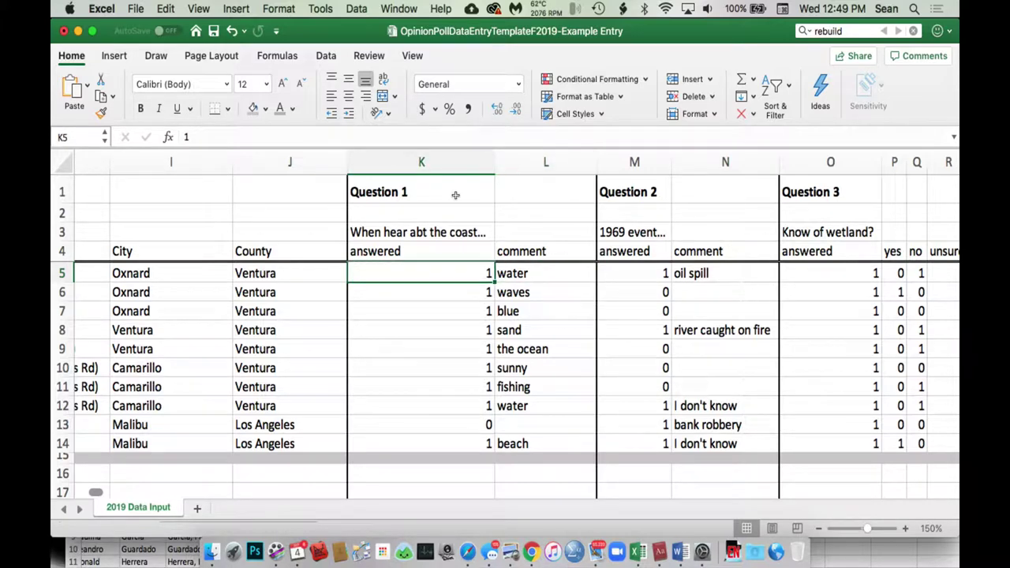
{"action": "key", "text": "Right"}
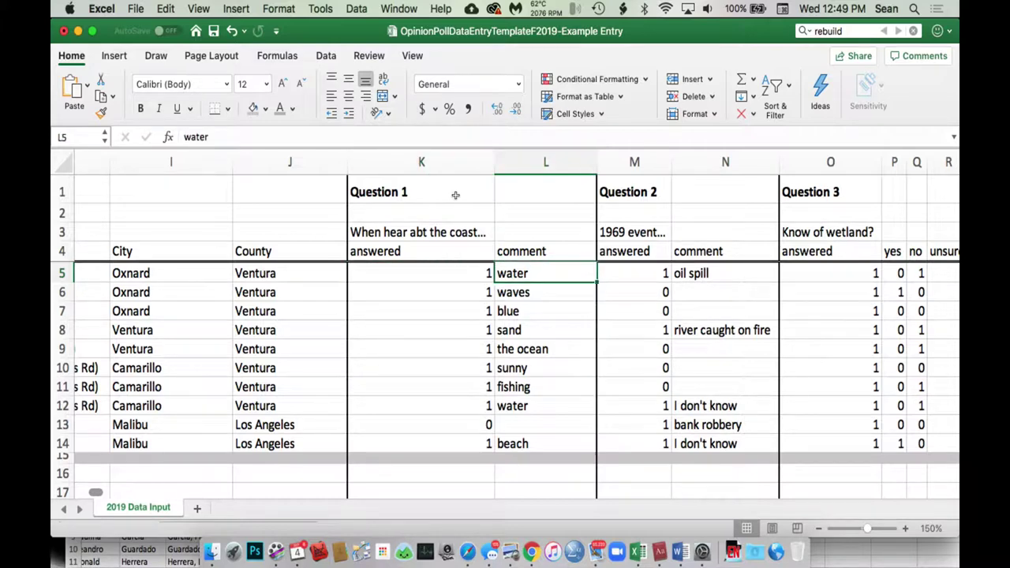
Step: Go down the Question 1 comment column to cell L13 and check the comment against that row's answered code
{"action": "key", "text": "Down"}
{"action": "key", "text": "Down"}
{"action": "key", "text": "Down"}
{"action": "key", "text": "Down"}
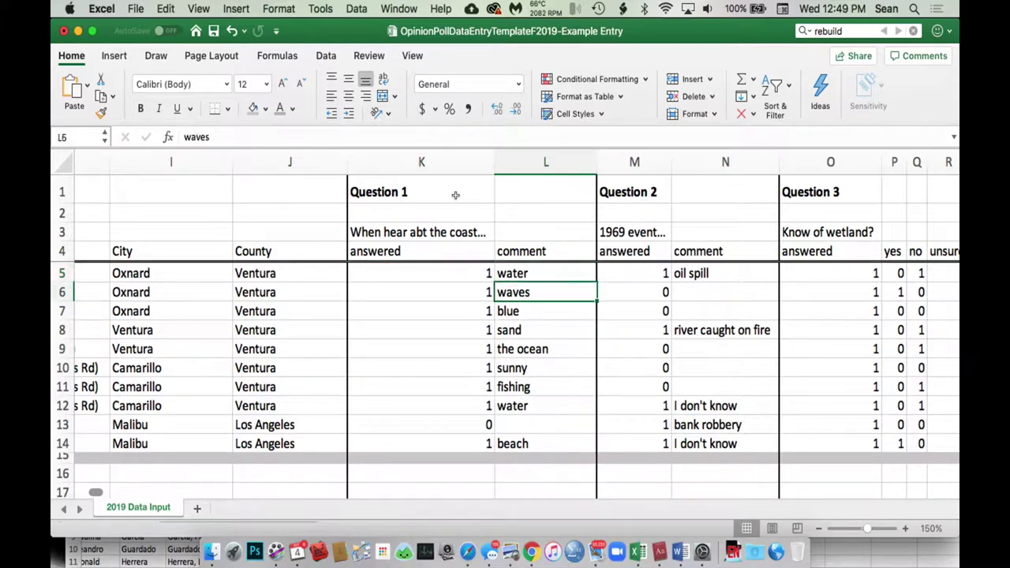
{"action": "key", "text": "Down"}
{"action": "key", "text": "Down"}
{"action": "key", "text": "Down"}
{"action": "key", "text": "Down"}
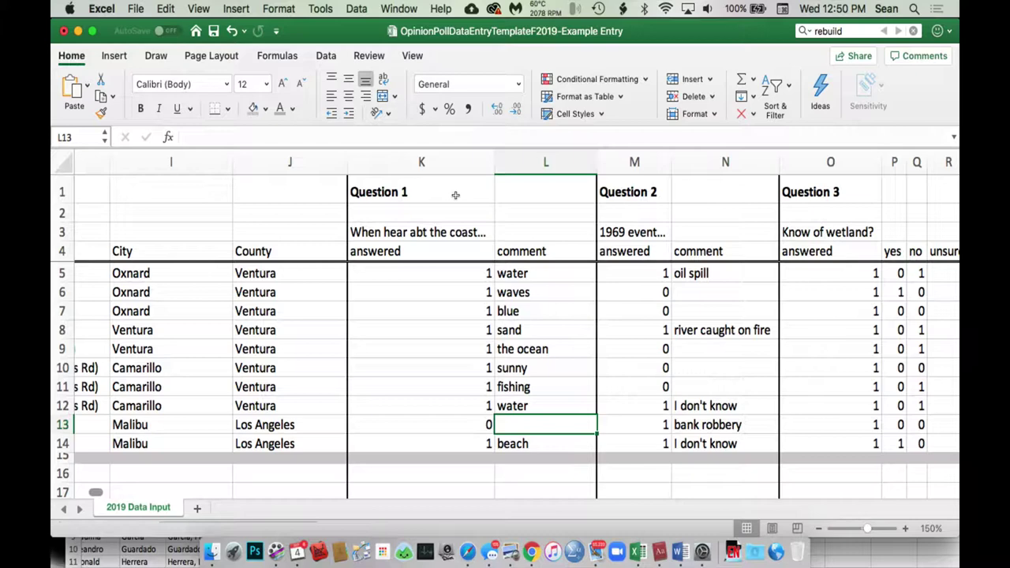
Step: Go down the Question 2 comment column to cell N14, reading each example comment against its answered code
{"action": "scroll", "coordinate": [457, 195], "scroll_direction": "right", "scroll_amount": 2}
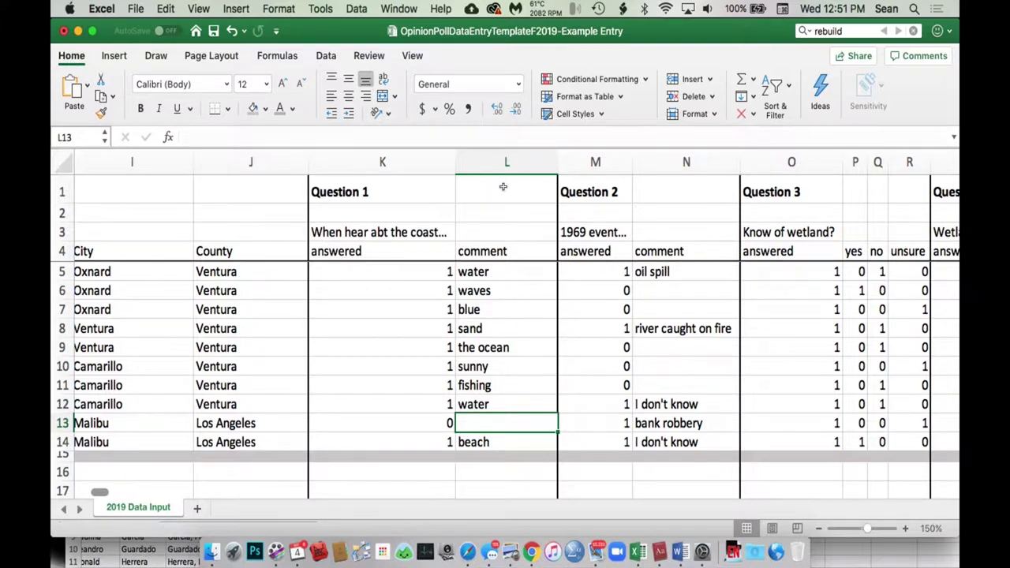
{"action": "key", "text": "ctrl+z"}
{"action": "key", "text": "Down"}
{"action": "key", "text": "Down"}
{"action": "key", "text": "Down"}
{"action": "key", "text": "Down"}
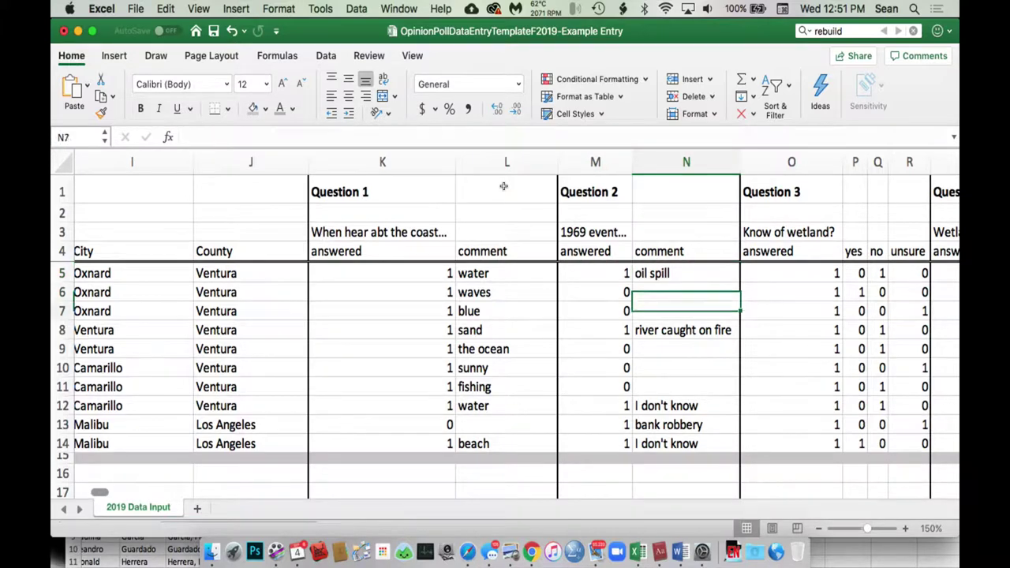
{"action": "key", "text": "Up"}
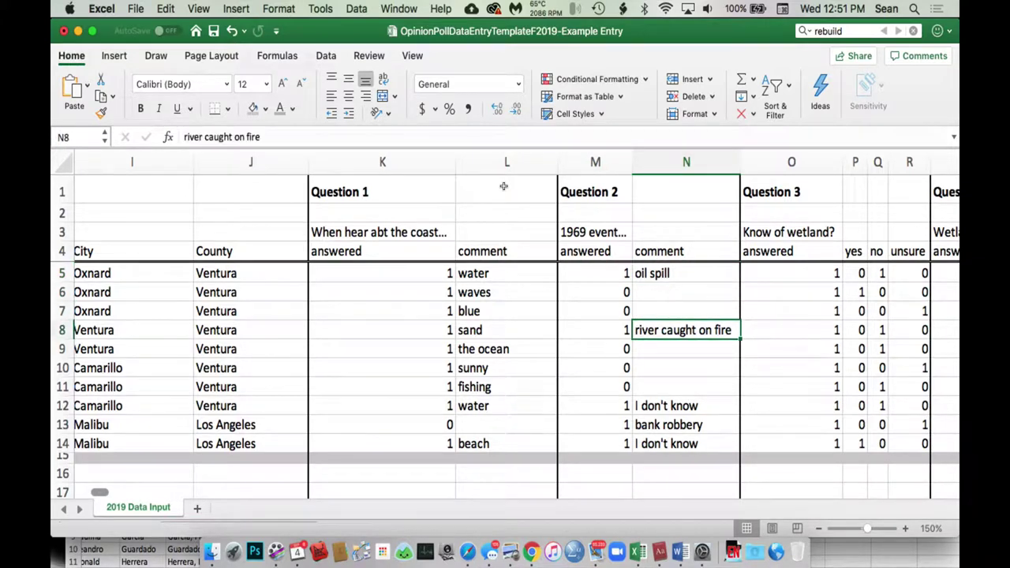
{"action": "key", "text": "Down"}
{"action": "key", "text": "Down"}
{"action": "key", "text": "Down"}
{"action": "key", "text": "Down"}
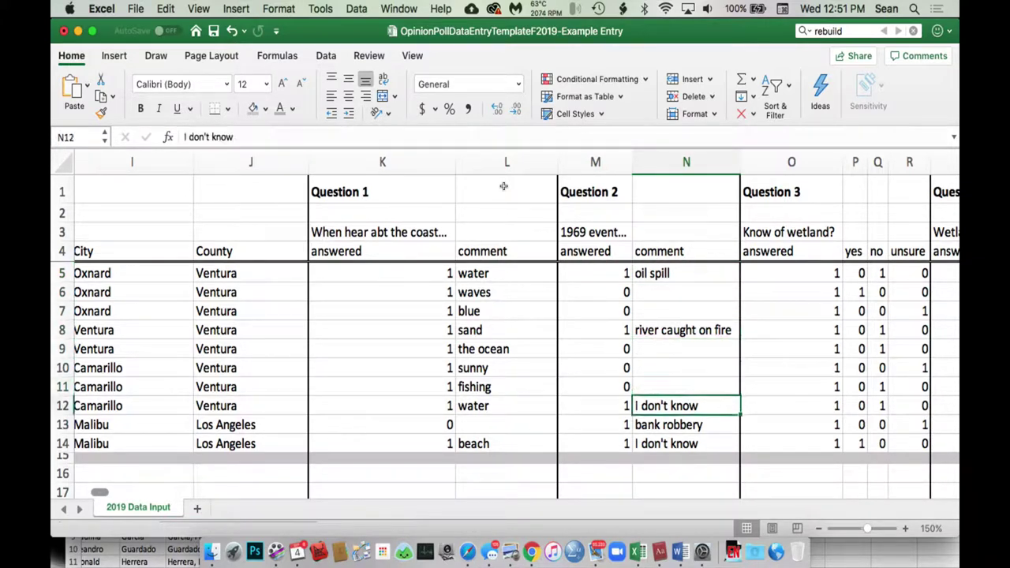
{"action": "key", "text": "Down"}
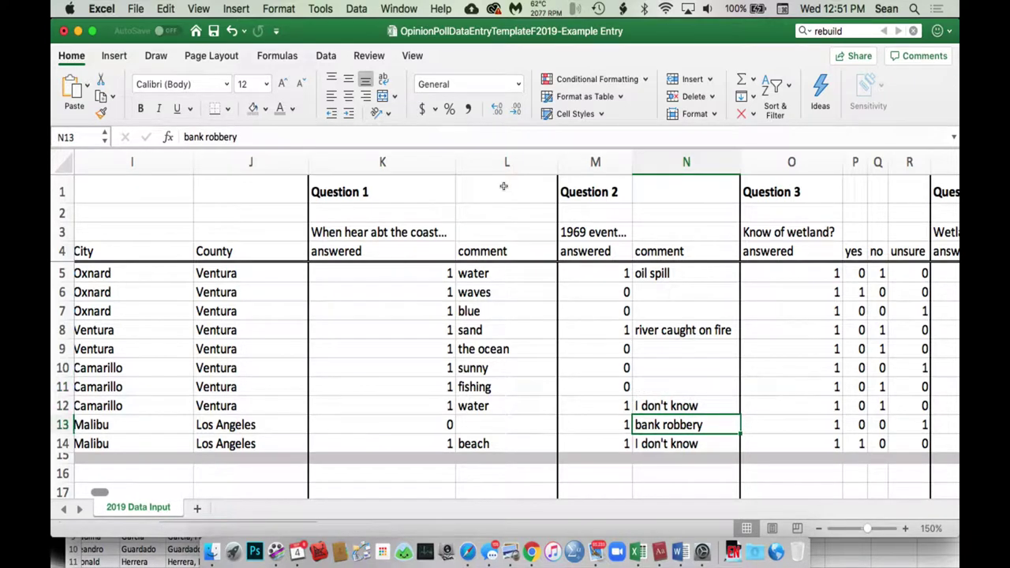
{"action": "key", "text": "Down"}
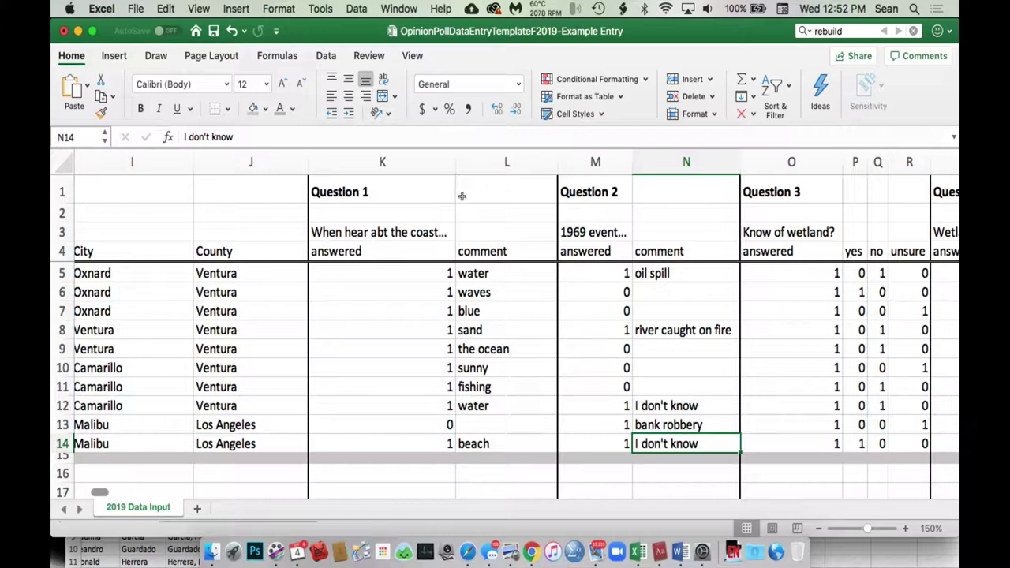
Step: Return to the Question 2 "river caught on fire" example in row 8 and move up to the comment cell N6
{"action": "key", "text": "Up"}
{"action": "key", "text": "Up"}
{"action": "key", "text": "Up"}
{"action": "key", "text": "Up"}
{"action": "key", "text": "Up"}
{"action": "key", "text": "Up"}
{"action": "key", "text": "Left"}
{"action": "key", "text": "Right"}
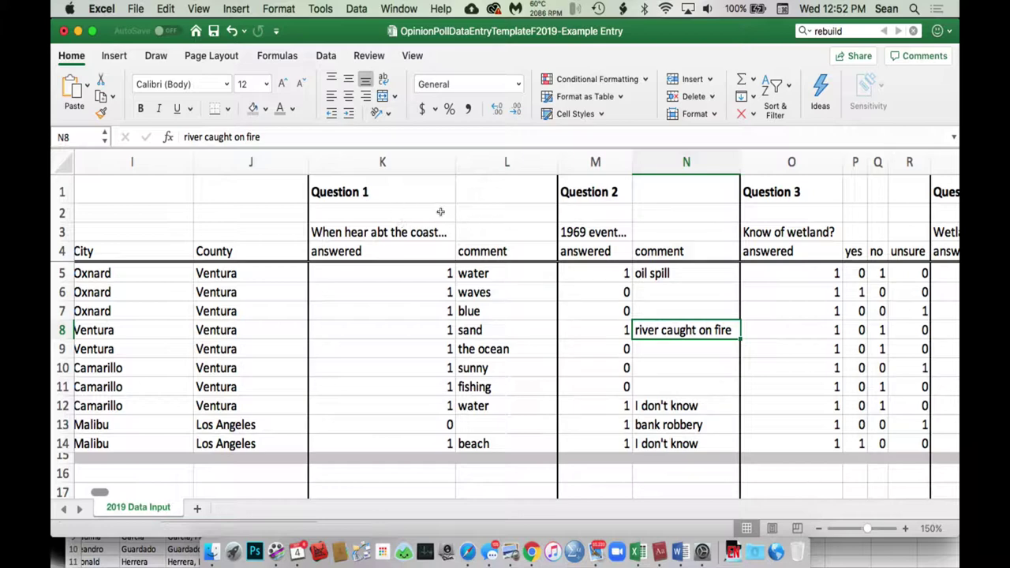
{"action": "key", "text": "Up"}
{"action": "key", "text": "Up"}
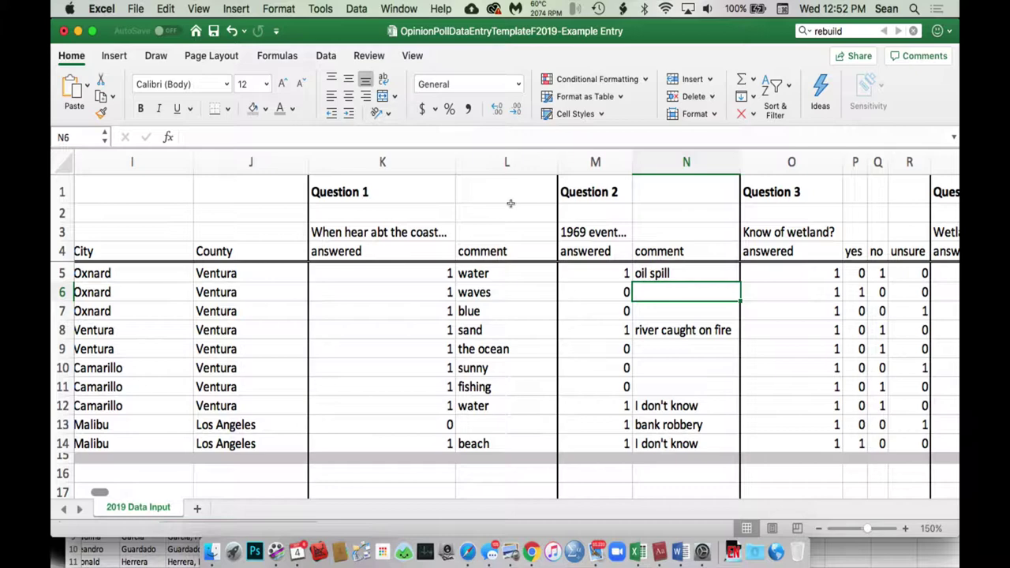
Step: Move across row 6 from the Question 2 comment through the Question 3 and Question 4 codes to Question 5's 1-20% cell Y6
{"action": "key", "text": "Right"}
{"action": "key", "text": "Right"}
{"action": "key", "text": "Right"}
{"action": "key", "text": "Right"}
{"action": "key", "text": "Right"}
{"action": "key", "text": "Right"}
{"action": "key", "text": "Right"}
{"action": "key", "text": "Right"}
{"action": "key", "text": "Right"}
{"action": "key", "text": "Right"}
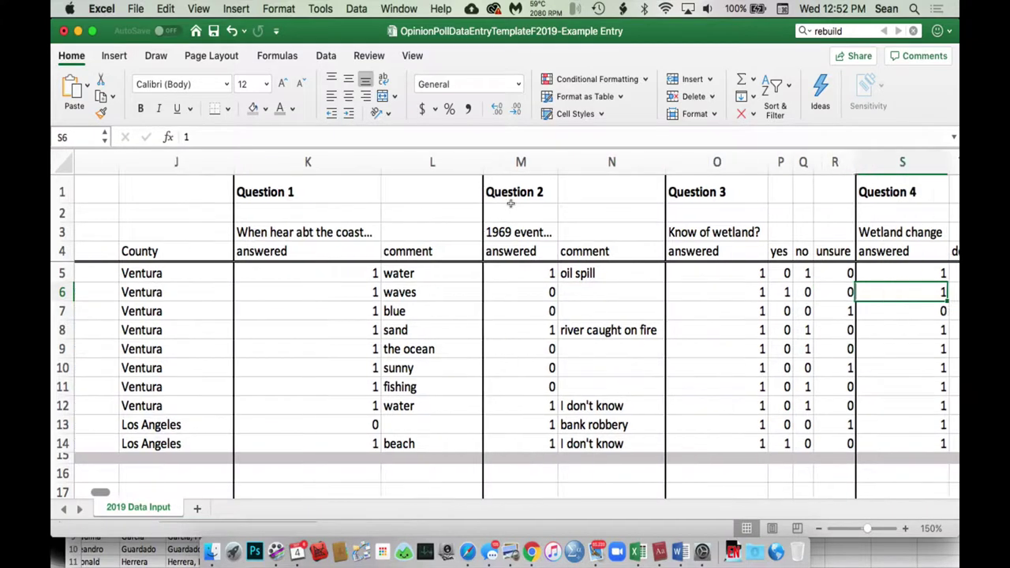
{"action": "key", "text": "Right"}
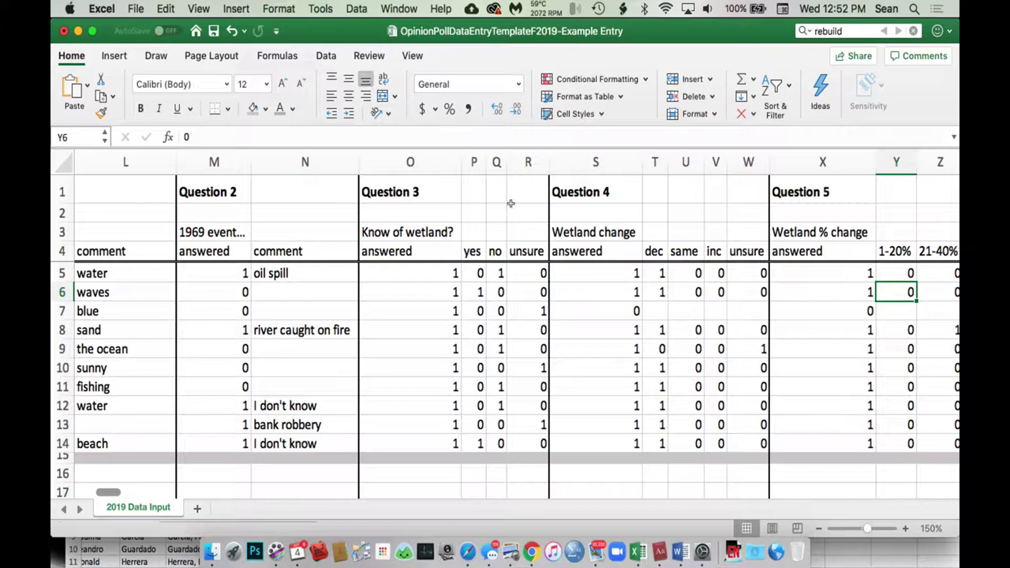
Step: Read the first example's Question 4 coding in S5:W5, from the answered code through dec, same, inc and unsure
{"action": "left_click_drag", "start_coordinate": [587, 192], "coordinate": [586, 188]}
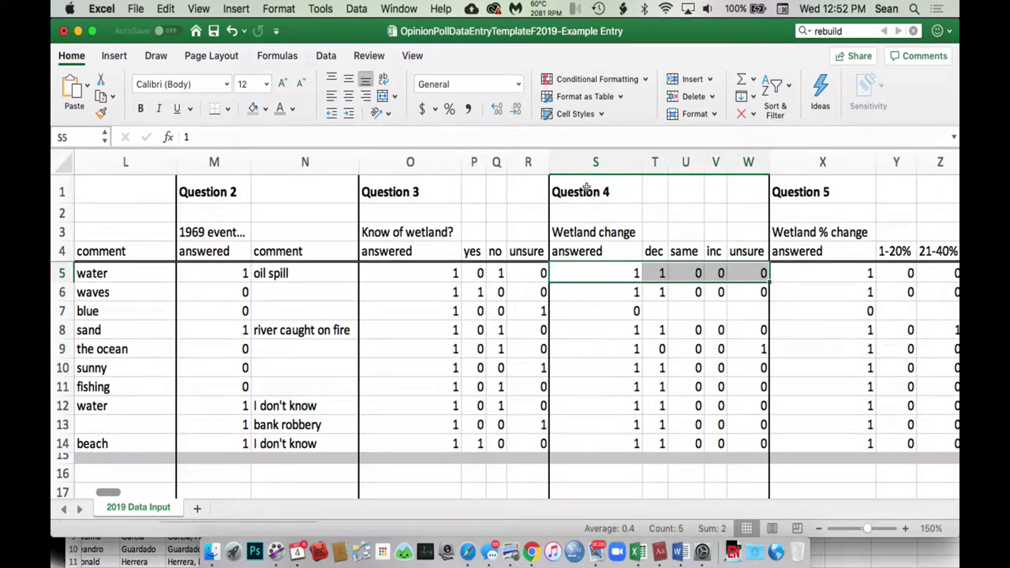
{"action": "key", "text": "shift+Left"}
{"action": "key", "text": "shift+Left"}
{"action": "key", "text": "shift+Left"}
{"action": "key", "text": "shift+Left"}
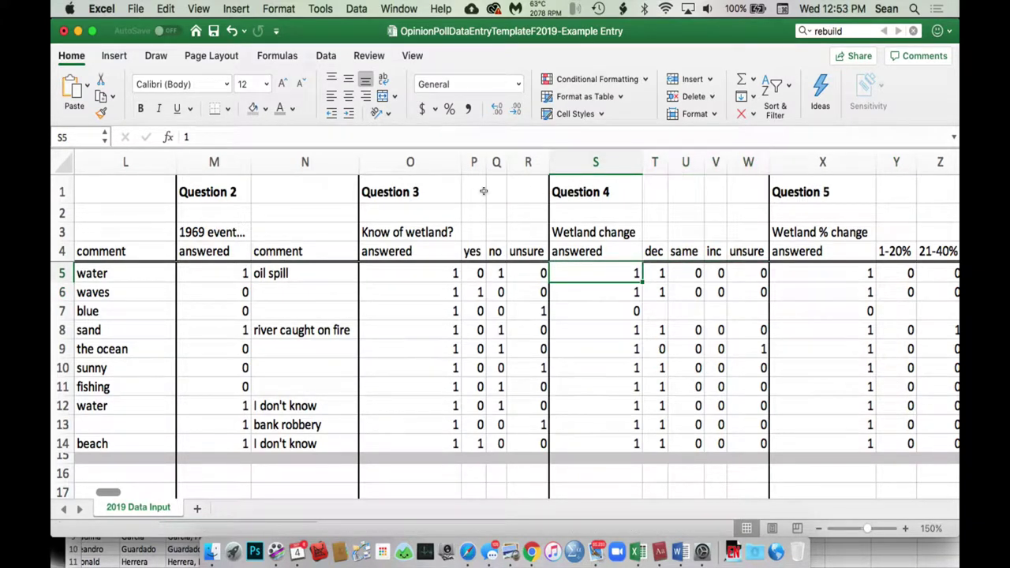
{"action": "key", "text": "Right"}
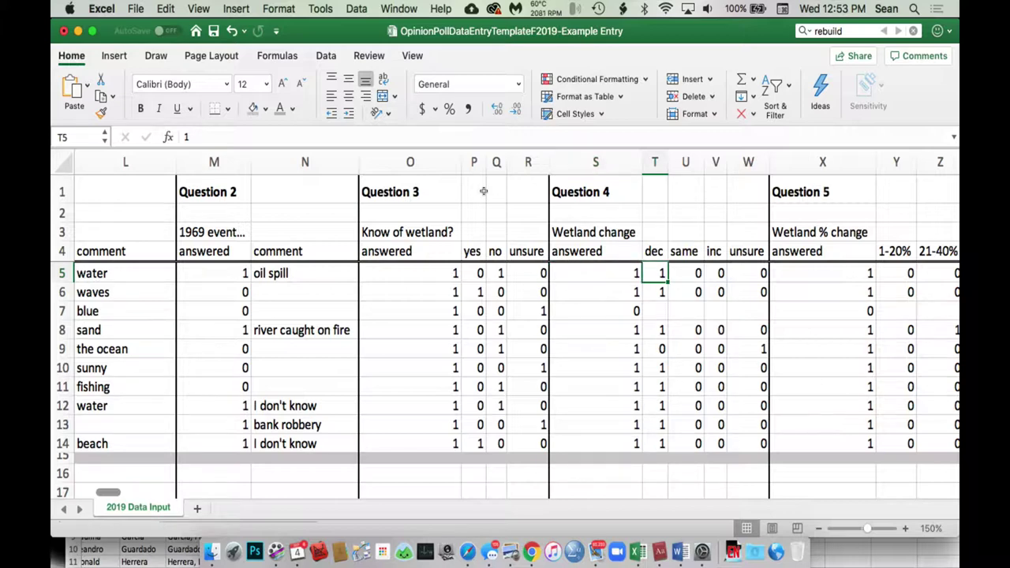
{"action": "key", "text": "Right"}
{"action": "key", "text": "Right"}
{"action": "key", "text": "Right"}
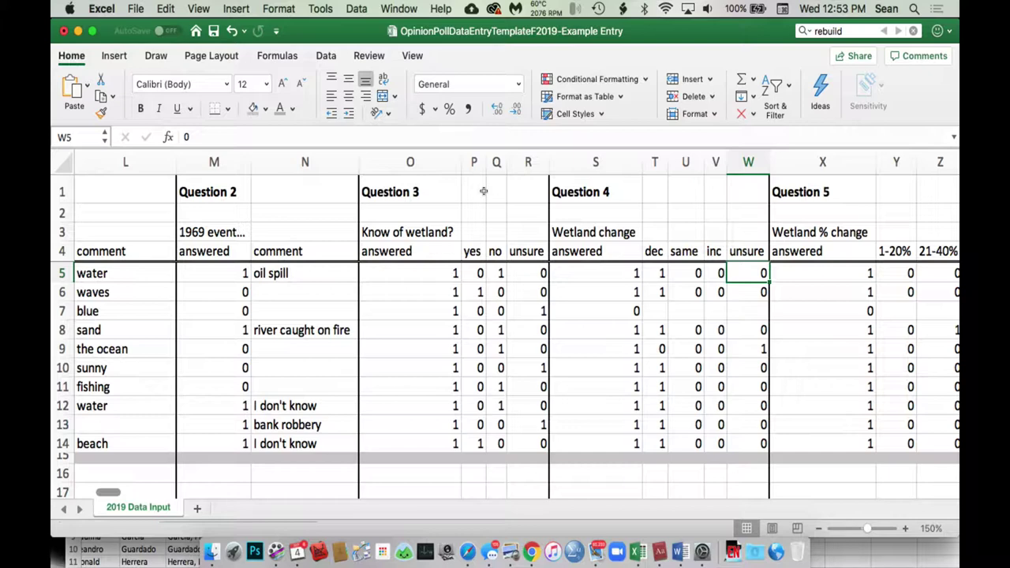
Step: Go down to row 7 and compare Question 4's answered code in S7 with its option cells T7 to W7
{"action": "key", "text": "Left"}
{"action": "key", "text": "Left"}
{"action": "key", "text": "Left"}
{"action": "key", "text": "Down"}
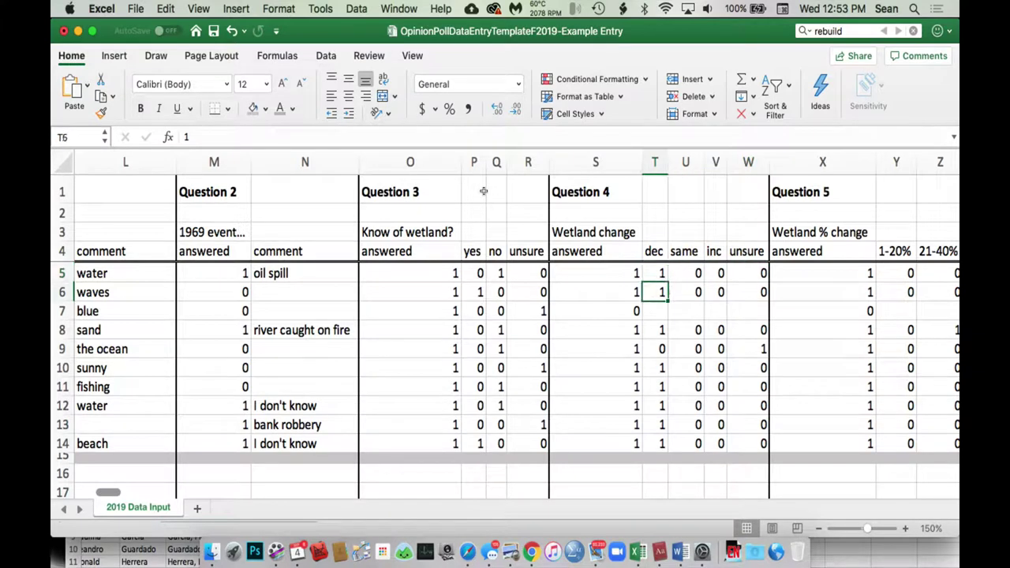
{"action": "key", "text": "Down"}
{"action": "key", "text": "Left"}
{"action": "key", "text": "Right"}
{"action": "key", "text": "Right"}
{"action": "key", "text": "Right"}
{"action": "key", "text": "Right"}
{"action": "key", "text": "Left"}
{"action": "key", "text": "Left"}
{"action": "key", "text": "Left"}
{"action": "key", "text": "Left"}
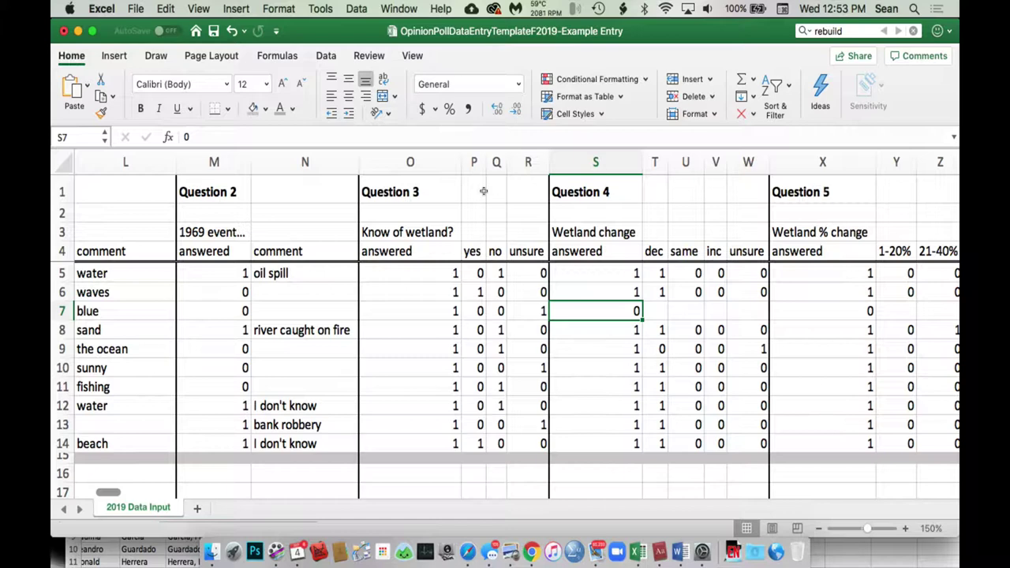
Step: Enter 1 in the Question 4 "inc" cell V6 as a second choice alongside "dec"
{"action": "key", "text": "Up"}
{"action": "key", "text": "Right"}
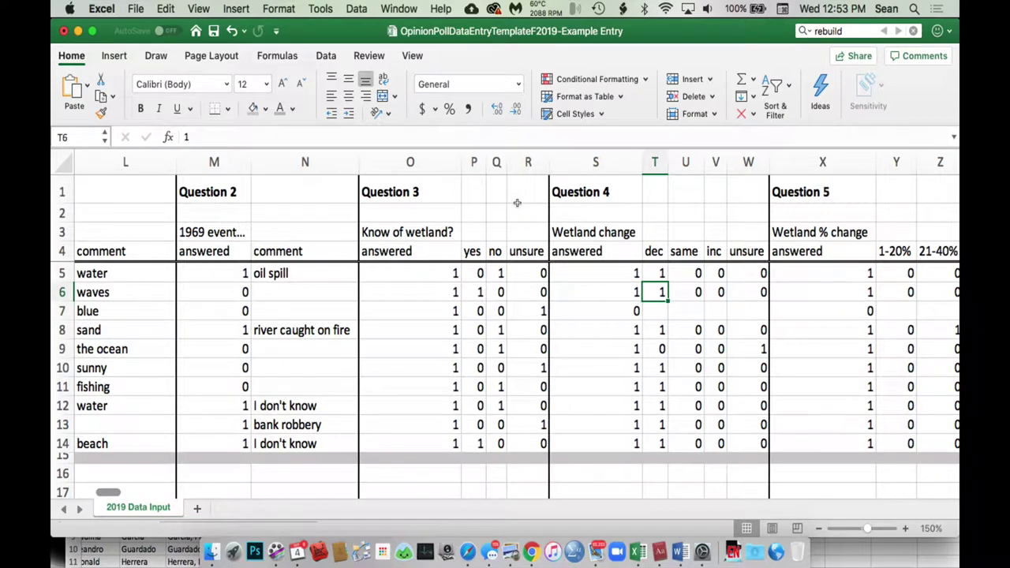
{"action": "key", "text": "Right"}
{"action": "key", "text": "Right"}
{"action": "type", "text": "1"}
{"action": "key", "text": "Return"}
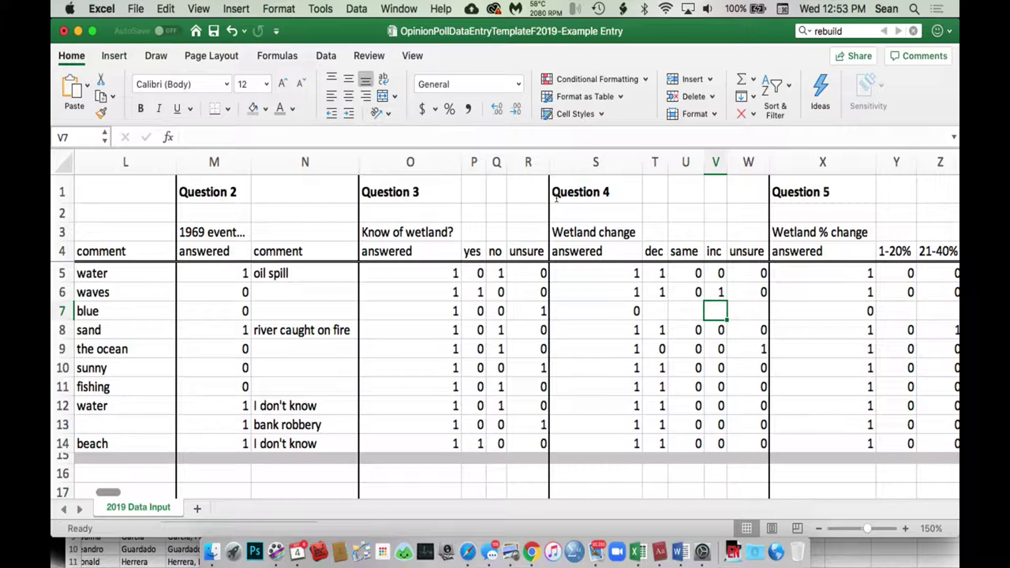
Step: Highlight row 6's Question 4 cells S6:W6 with a yellow fill and go down to S9
{"action": "key", "text": "Up"}
{"action": "key", "text": "Left"}
{"action": "key", "text": "Left"}
{"action": "key", "text": "Left"}
{"action": "key", "text": "shift+Right"}
{"action": "key", "text": "shift+Right"}
{"action": "key", "text": "shift+Right"}
{"action": "key", "text": "shift+Right"}
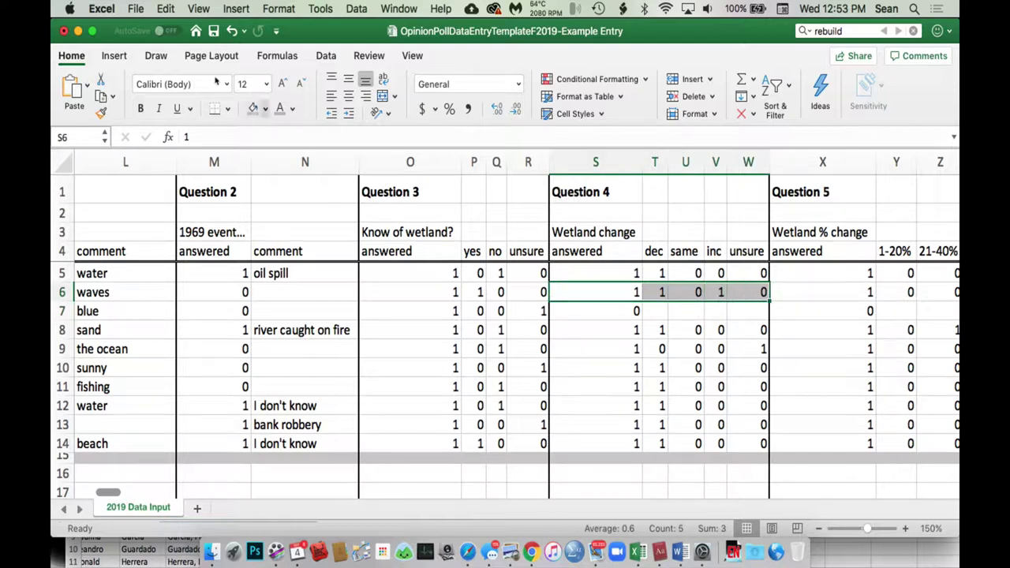
{"action": "left_click", "coordinate": [265, 109]}
{"action": "left_click", "coordinate": [296, 230]}
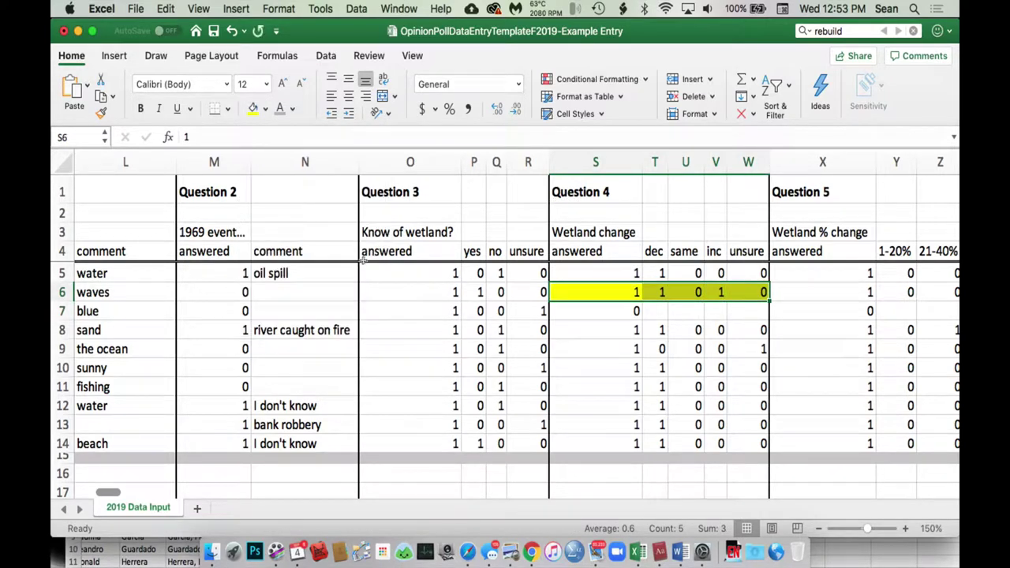
{"action": "key", "text": "Down"}
{"action": "key", "text": "Down"}
{"action": "key", "text": "Down"}
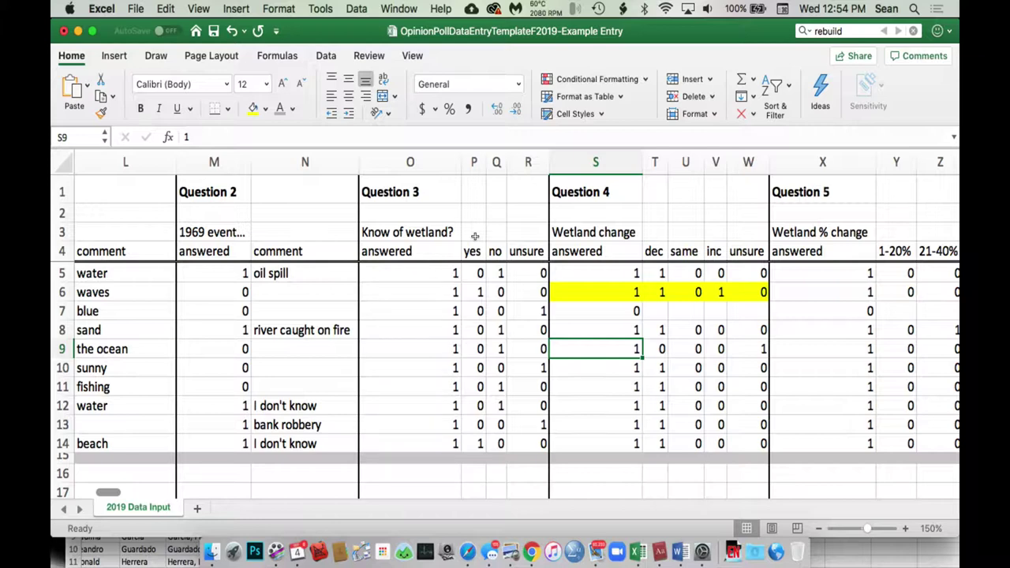
Step: Look across the columns after Question 4 as far as Question 15, checking how the example responses are coded
{"action": "scroll", "coordinate": [474, 236], "scroll_direction": "right", "scroll_amount": 5}
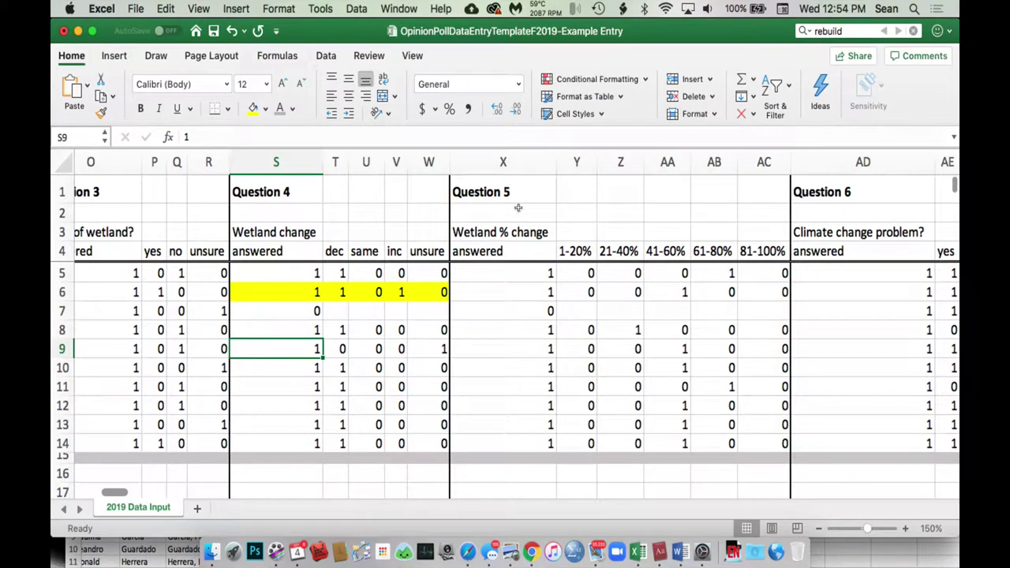
{"action": "scroll", "coordinate": [514, 206], "scroll_direction": "right", "scroll_amount": 8}
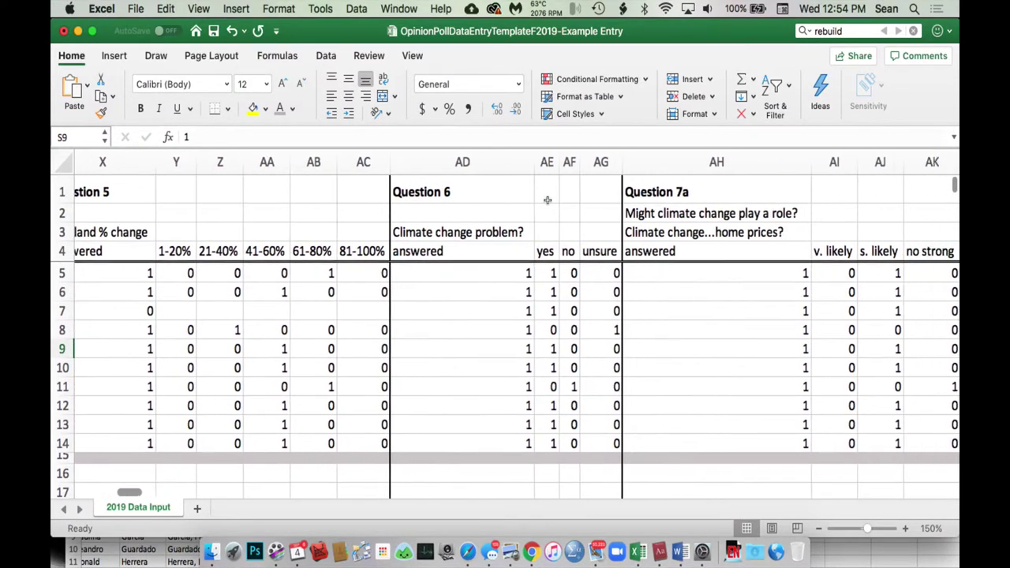
{"action": "scroll", "coordinate": [547, 200], "scroll_direction": "right", "scroll_amount": 10}
{"action": "scroll", "coordinate": [548, 200], "scroll_direction": "right", "scroll_amount": 10}
{"action": "scroll", "coordinate": [548, 199], "scroll_direction": "right", "scroll_amount": 10}
{"action": "scroll", "coordinate": [548, 199], "scroll_direction": "right", "scroll_amount": 3}
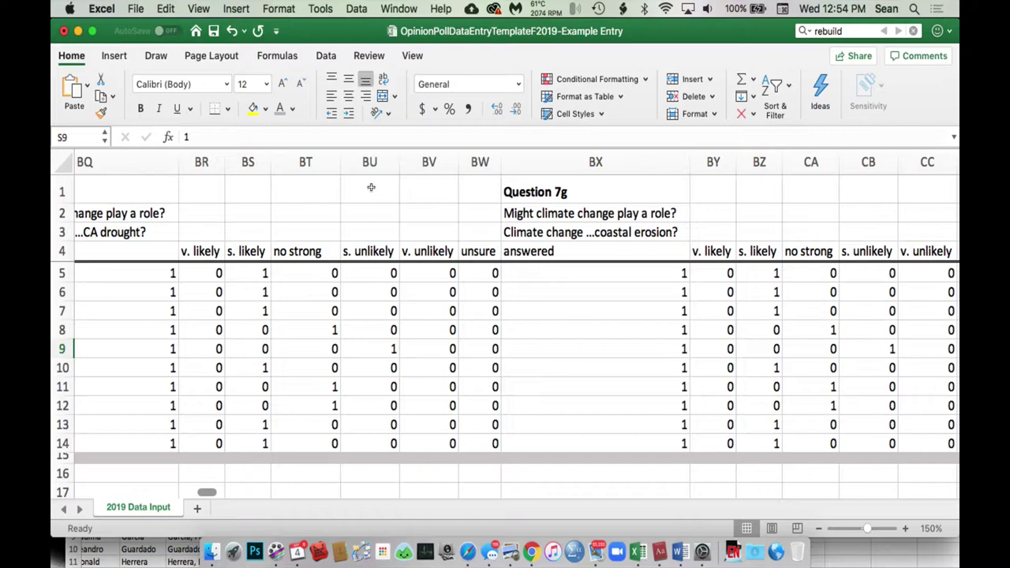
{"action": "scroll", "coordinate": [370, 187], "scroll_direction": "right", "scroll_amount": 15}
{"action": "scroll", "coordinate": [370, 187], "scroll_direction": "right", "scroll_amount": 15}
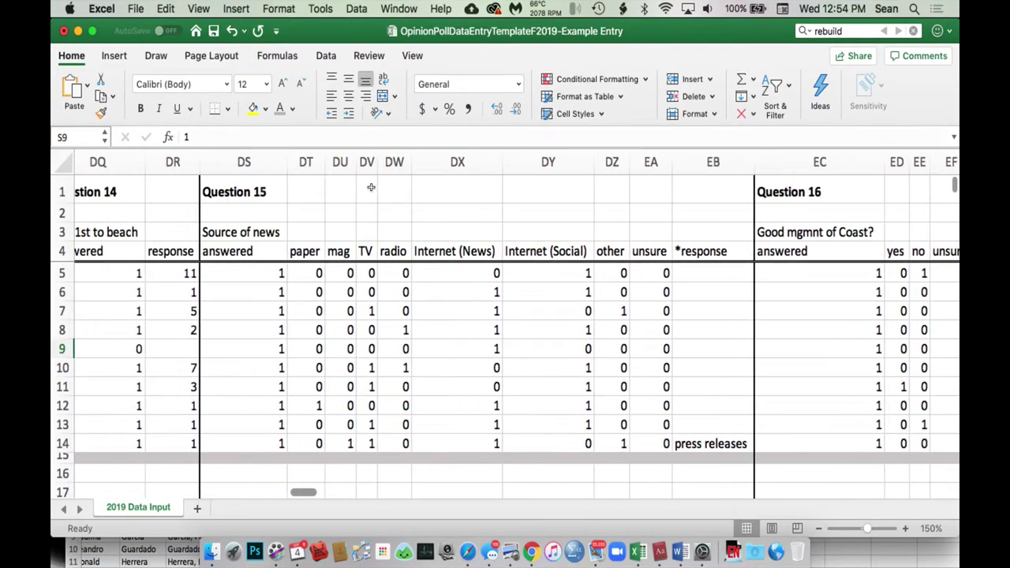
Step: Read the first example's Question 15 news source codes in row 5, from paper in DT5 to unsure in EA5
{"action": "scroll", "coordinate": [371, 187], "scroll_direction": "left", "scroll_amount": 1}
{"action": "left_click", "coordinate": [317, 250]}
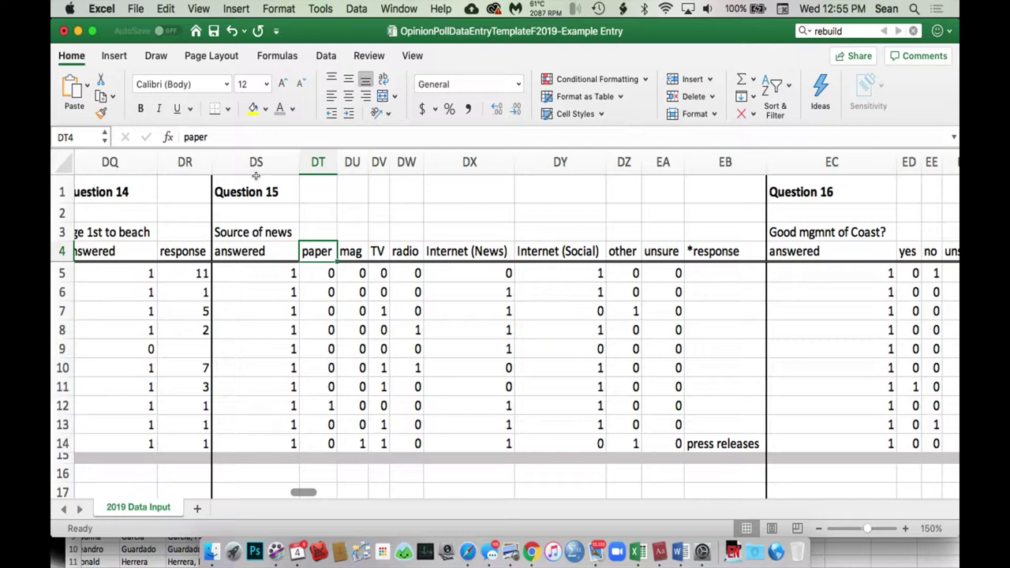
{"action": "key", "text": "Down"}
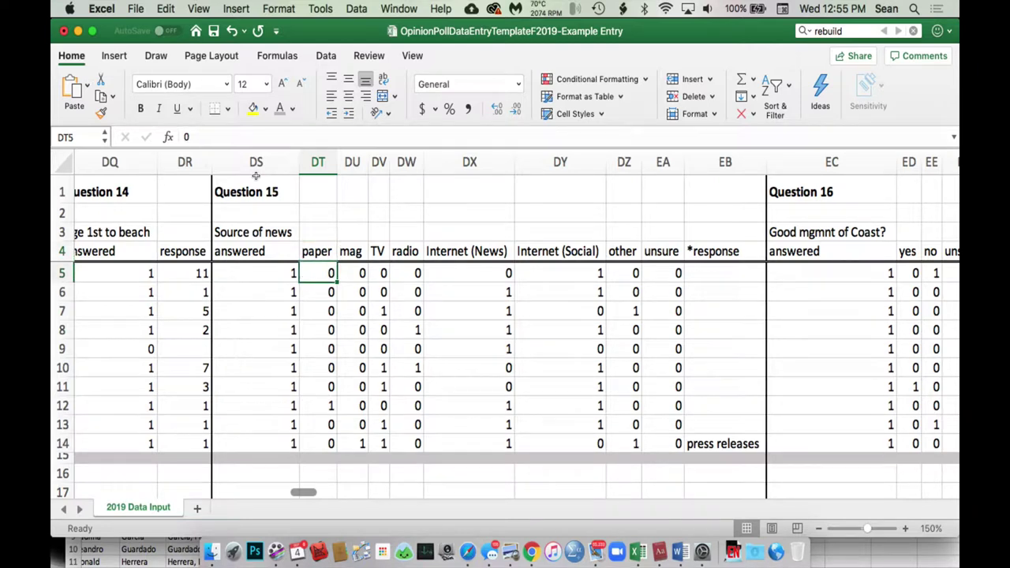
{"action": "key", "text": "Right"}
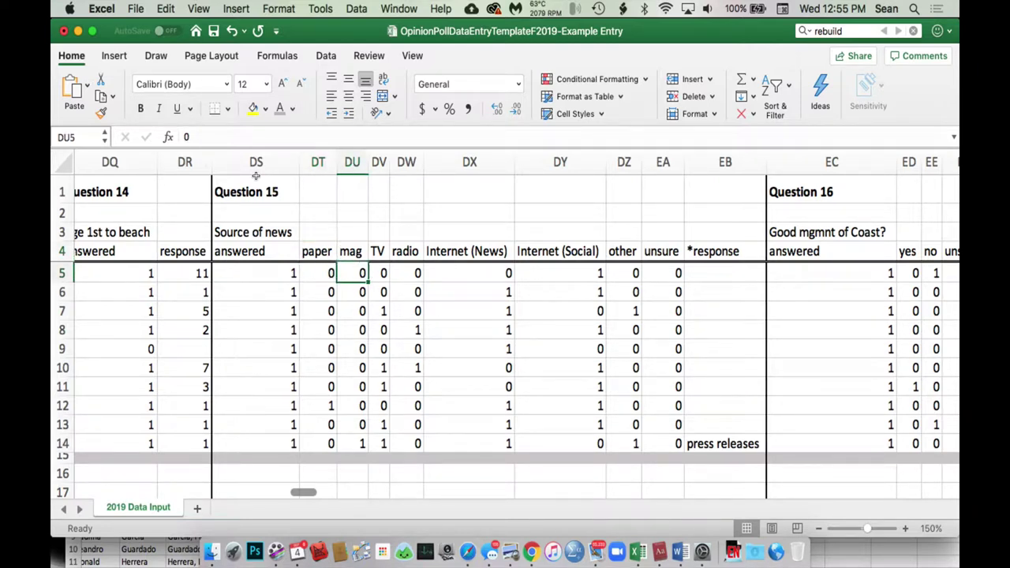
{"action": "key", "text": "Right"}
{"action": "key", "text": "Right"}
{"action": "key", "text": "Right"}
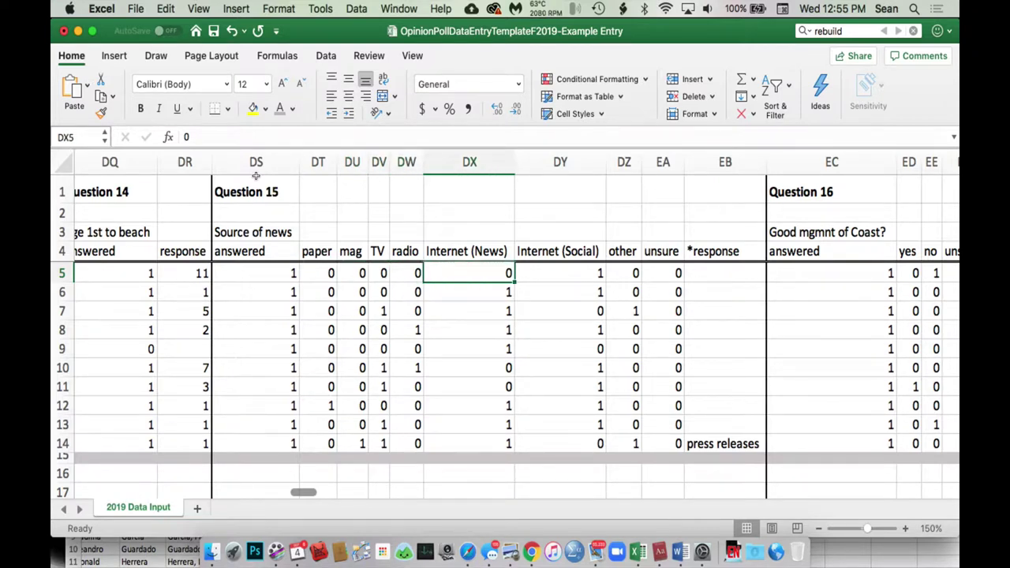
{"action": "key", "text": "Right"}
{"action": "key", "text": "Right"}
{"action": "key", "text": "Right"}
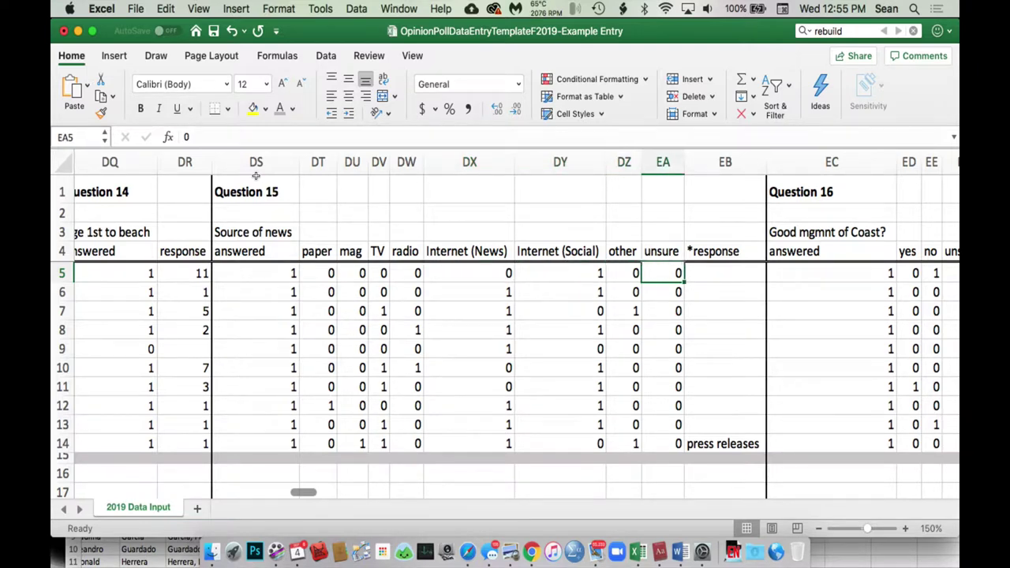
Step: Check the Question 15 "other" column down to row 10, and compare row 7's code with its *response cell EB7
{"action": "key", "text": "Left"}
{"action": "key", "text": "Down"}
{"action": "key", "text": "Down"}
{"action": "key", "text": "Down"}
{"action": "key", "text": "Down"}
{"action": "key", "text": "Down"}
{"action": "key", "text": "Down"}
{"action": "key", "text": "Up"}
{"action": "key", "text": "Up"}
{"action": "key", "text": "Up"}
{"action": "key", "text": "Up"}
{"action": "key", "text": "Up"}
{"action": "key", "text": "Down"}
{"action": "key", "text": "Right"}
{"action": "key", "text": "Right"}
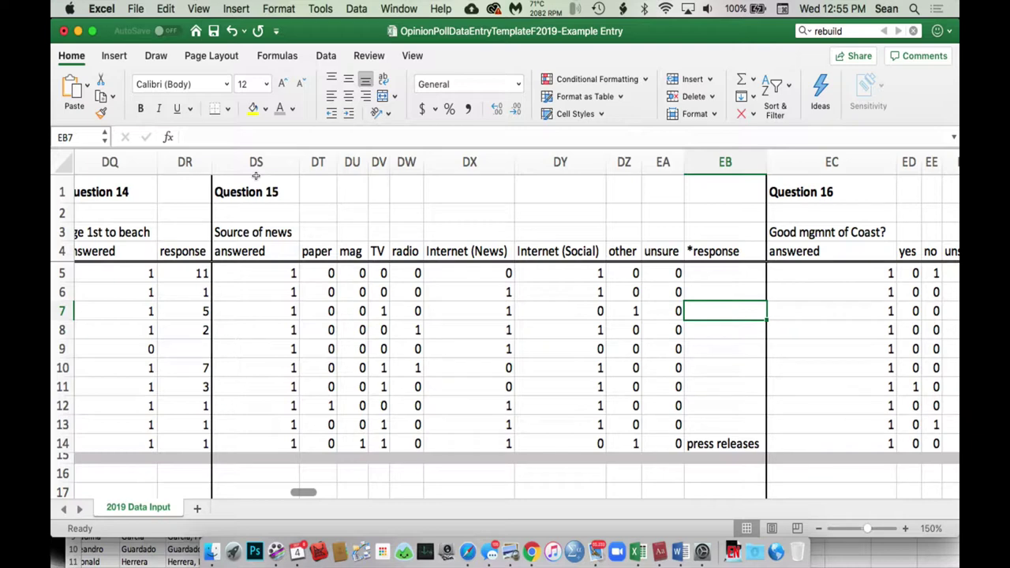
Step: Go down to row 14 and compare Question 15's "other" code in DZ14 with the written response in EB14
{"action": "key", "text": "Left"}
{"action": "key", "text": "Down"}
{"action": "key", "text": "Left"}
{"action": "key", "text": "Left"}
{"action": "key", "text": "Down"}
{"action": "key", "text": "Down"}
{"action": "key", "text": "Down"}
{"action": "key", "text": "Down"}
{"action": "key", "text": "Down"}
{"action": "key", "text": "Right"}
{"action": "key", "text": "Down"}
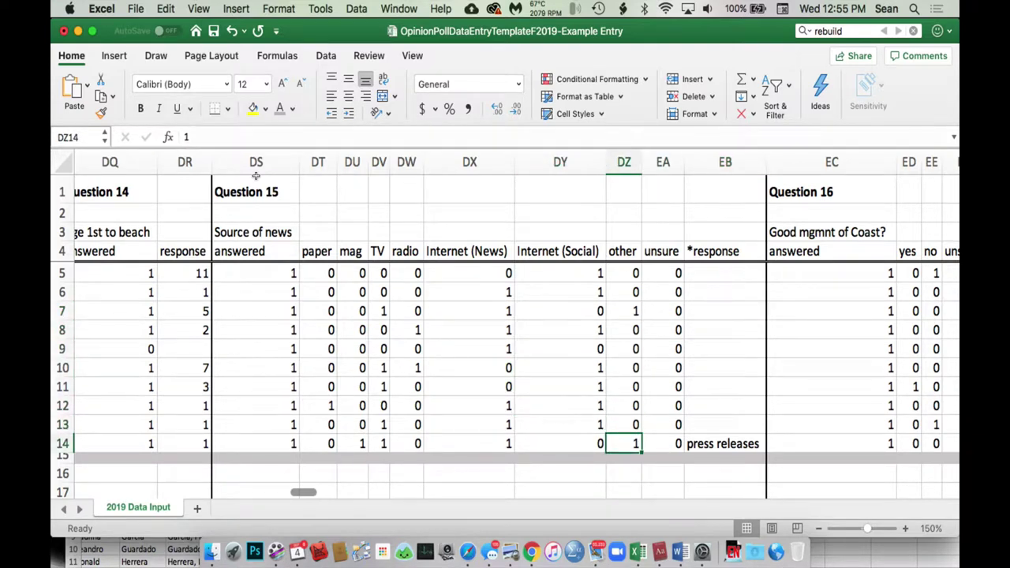
{"action": "key", "text": "Right"}
{"action": "key", "text": "Right"}
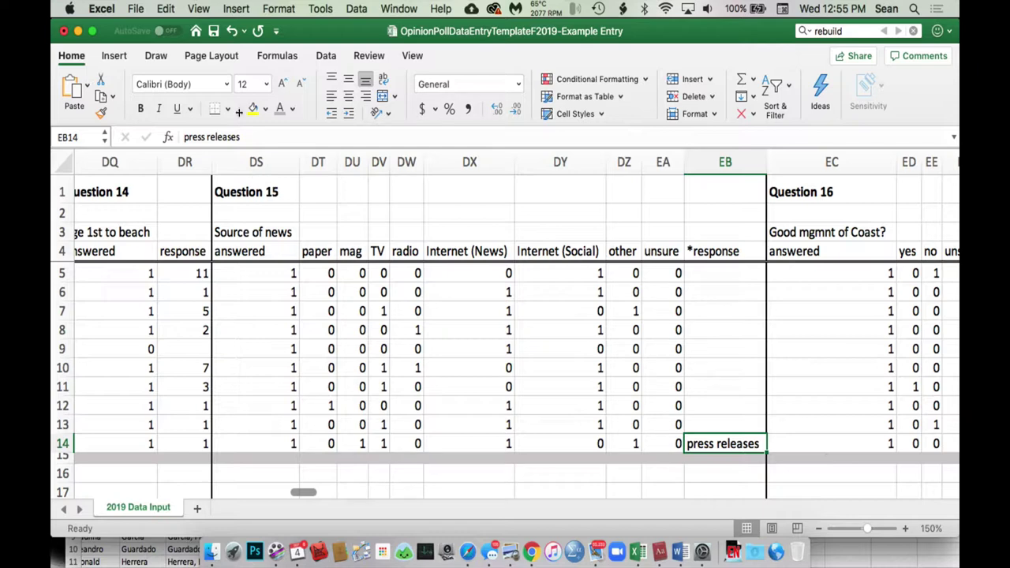
Step: Go back to Question 13 and review the first example's threat rankings in DM5 to DP5, from pollution to habitat dest
{"action": "scroll", "coordinate": [273, 179], "scroll_direction": "left", "scroll_amount": 10}
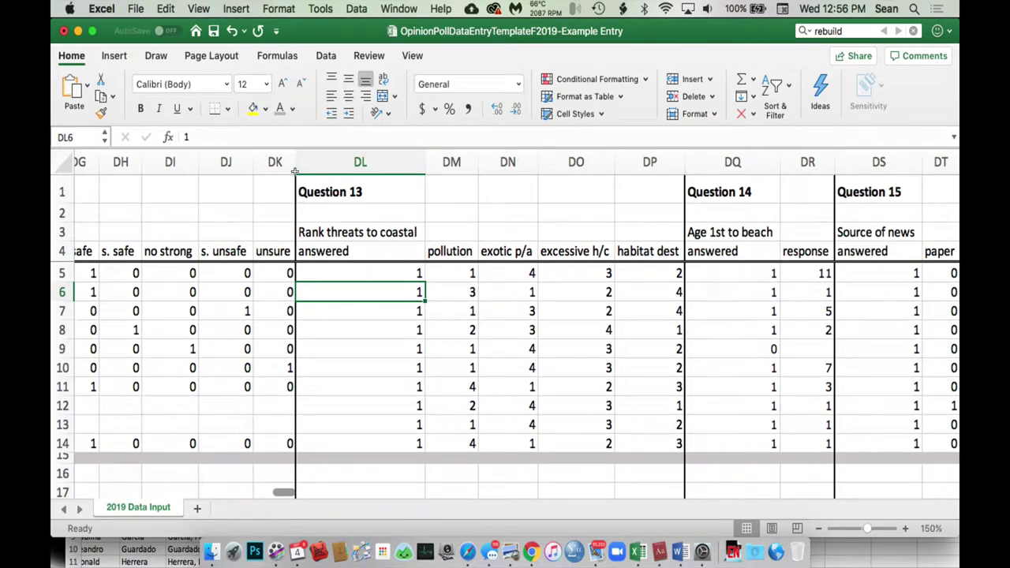
{"action": "key", "text": "Up"}
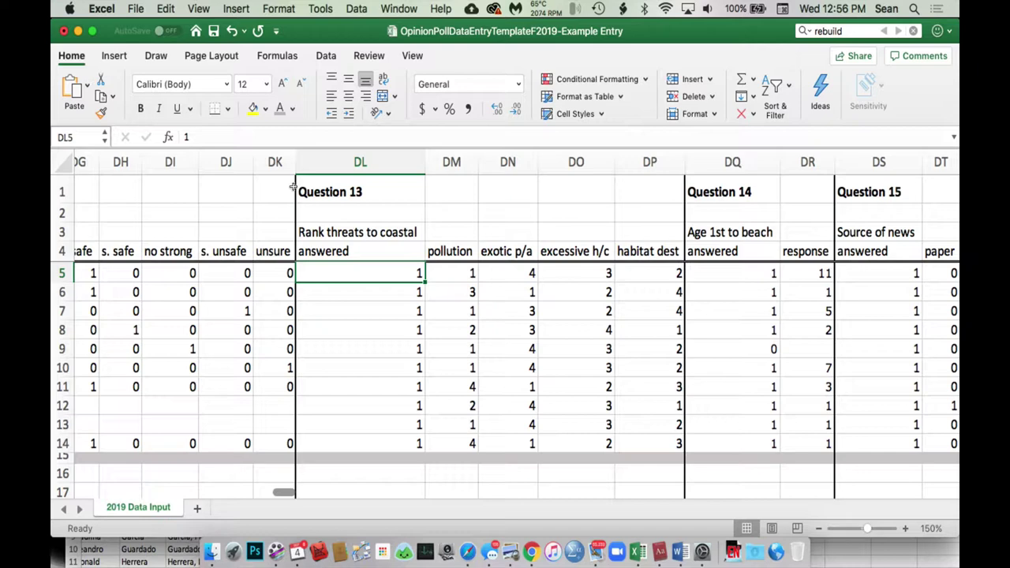
{"action": "key", "text": "Right"}
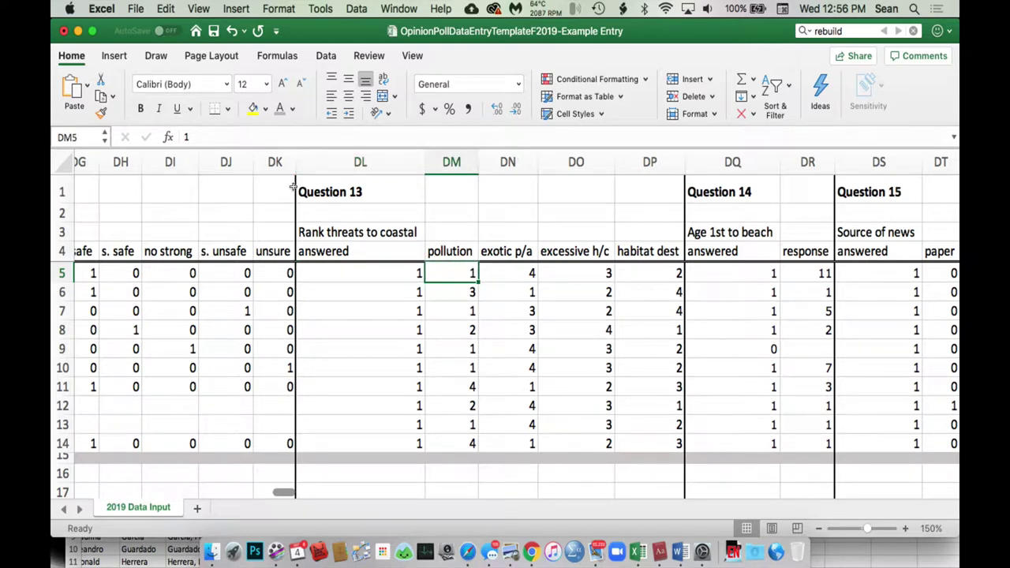
{"action": "key", "text": "Right"}
{"action": "key", "text": "Right"}
{"action": "key", "text": "Right"}
{"action": "key", "text": "Left"}
{"action": "key", "text": "Left"}
{"action": "key", "text": "Left"}
{"action": "key", "text": "Right"}
{"action": "key", "text": "Right"}
{"action": "key", "text": "Right"}
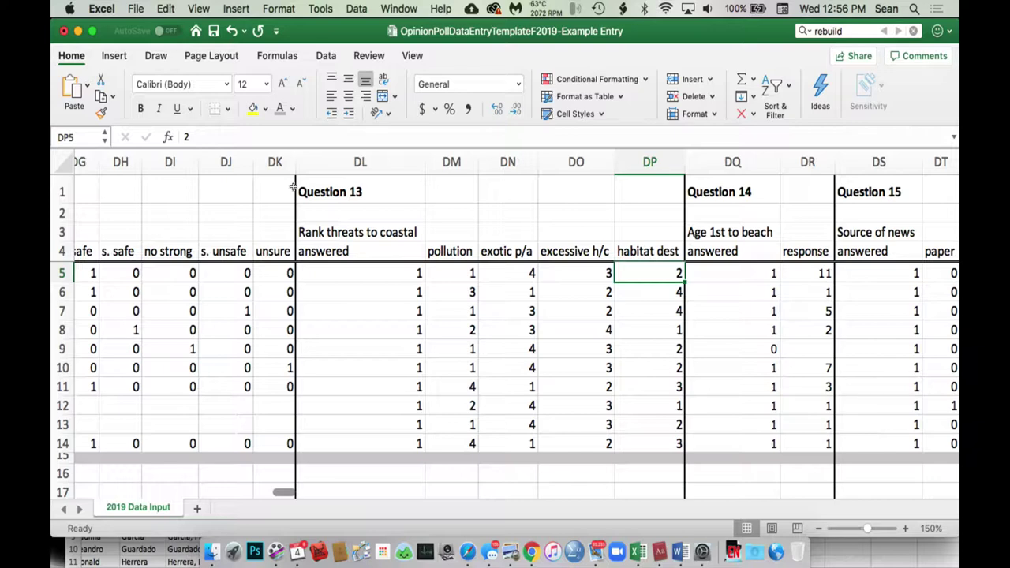
Step: Find Question 32a, select its "Correct response" heading in JY2, and go to the first example's "all" cell JZ5
{"action": "scroll", "coordinate": [292, 187], "scroll_direction": "right", "scroll_amount": 2}
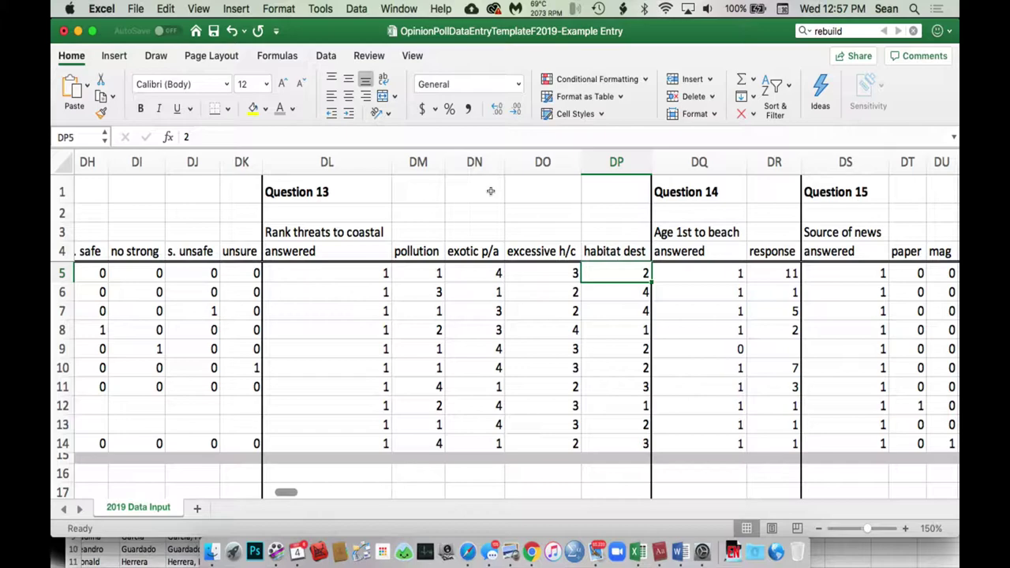
{"action": "scroll", "coordinate": [490, 191], "scroll_direction": "right", "scroll_amount": 20}
{"action": "scroll", "coordinate": [490, 190], "scroll_direction": "right", "scroll_amount": 20}
{"action": "scroll", "coordinate": [490, 191], "scroll_direction": "left", "scroll_amount": 10}
{"action": "scroll", "coordinate": [473, 194], "scroll_direction": "left", "scroll_amount": 3}
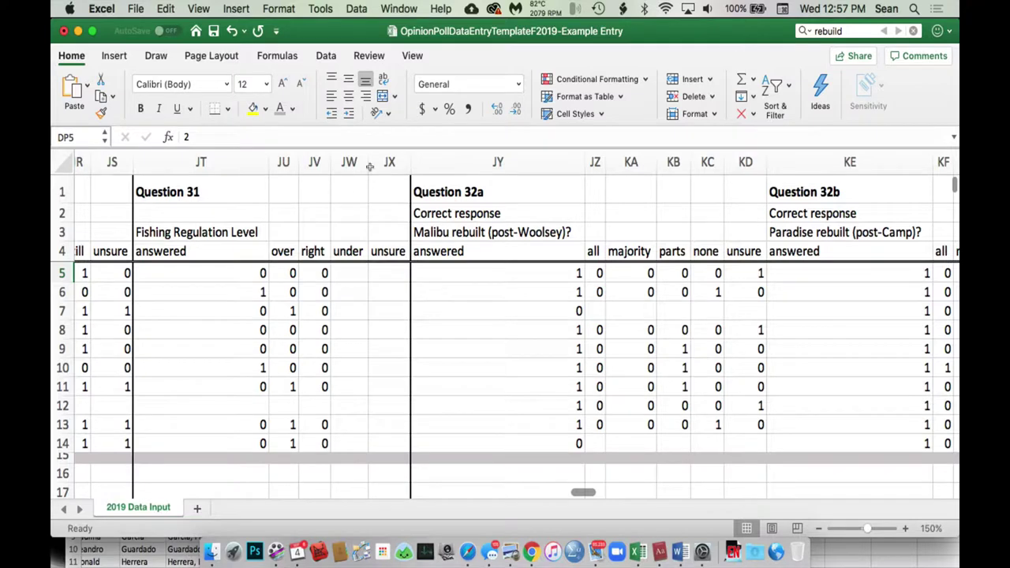
{"action": "left_click", "coordinate": [497, 213]}
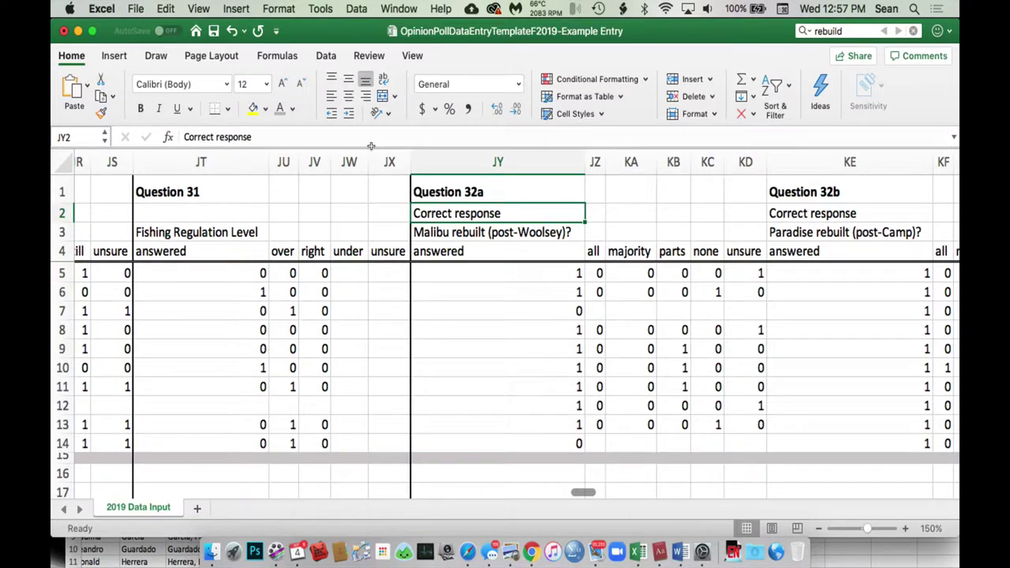
{"action": "key", "text": "Down"}
{"action": "key", "text": "Down"}
{"action": "key", "text": "Down"}
{"action": "key", "text": "Right"}
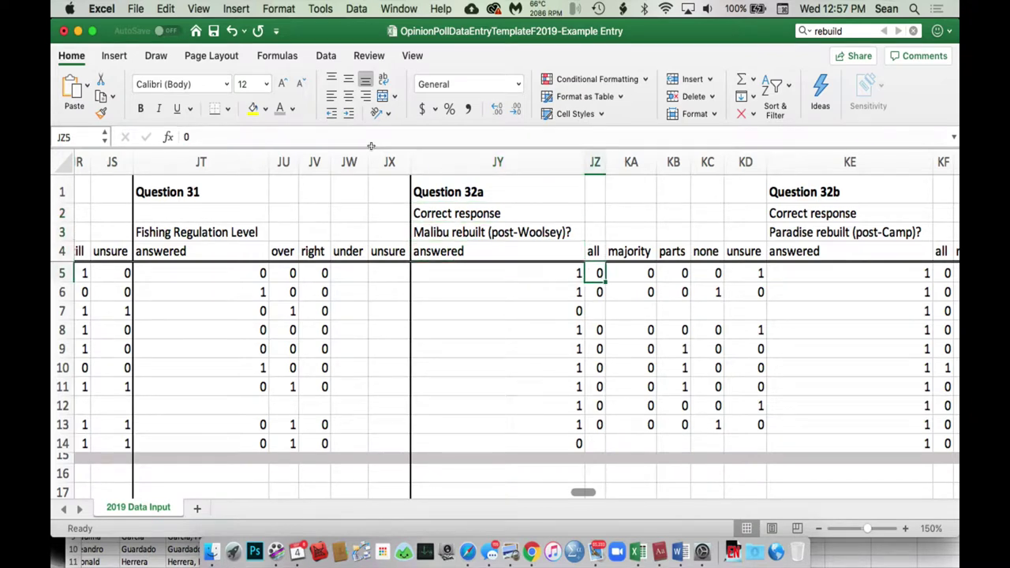
Step: Review the first example's Question 32a codes from answered in JY5 across to unsure in KD5, and return to JZ5
{"action": "key", "text": "Left"}
{"action": "key", "text": "Right"}
{"action": "key", "text": "Right"}
{"action": "key", "text": "Right"}
{"action": "key", "text": "Right"}
{"action": "key", "text": "Right"}
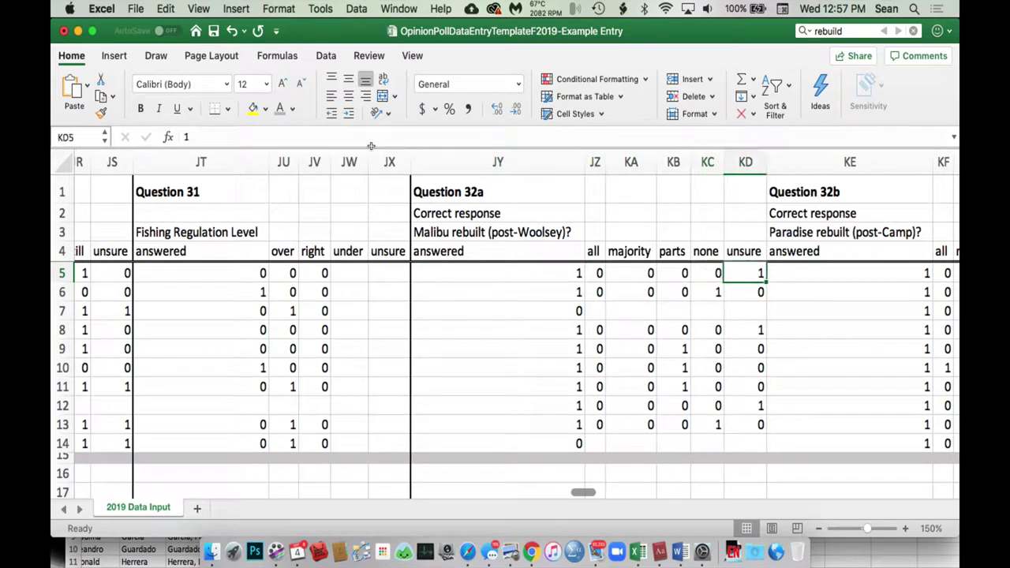
{"action": "key", "text": "Left"}
{"action": "key", "text": "Left"}
{"action": "key", "text": "Left"}
{"action": "key", "text": "Left"}
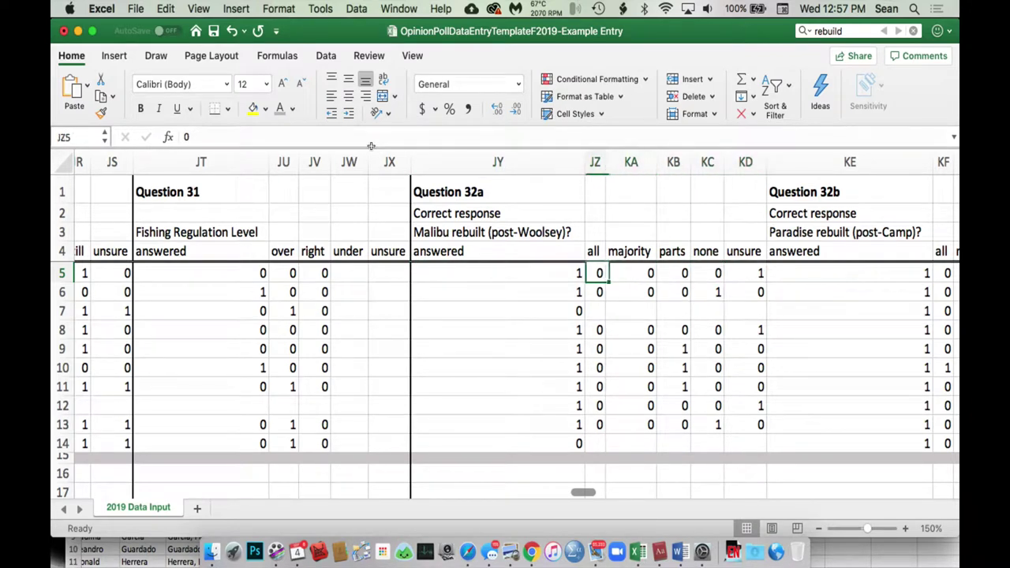
Step: Go through the first example's Question 32a codes from JZ5 to KD5, and continue across Question 32b's codes to unsure in KJ5
{"action": "key", "text": "Right"}
{"action": "key", "text": "Right"}
{"action": "key", "text": "Right"}
{"action": "key", "text": "Right"}
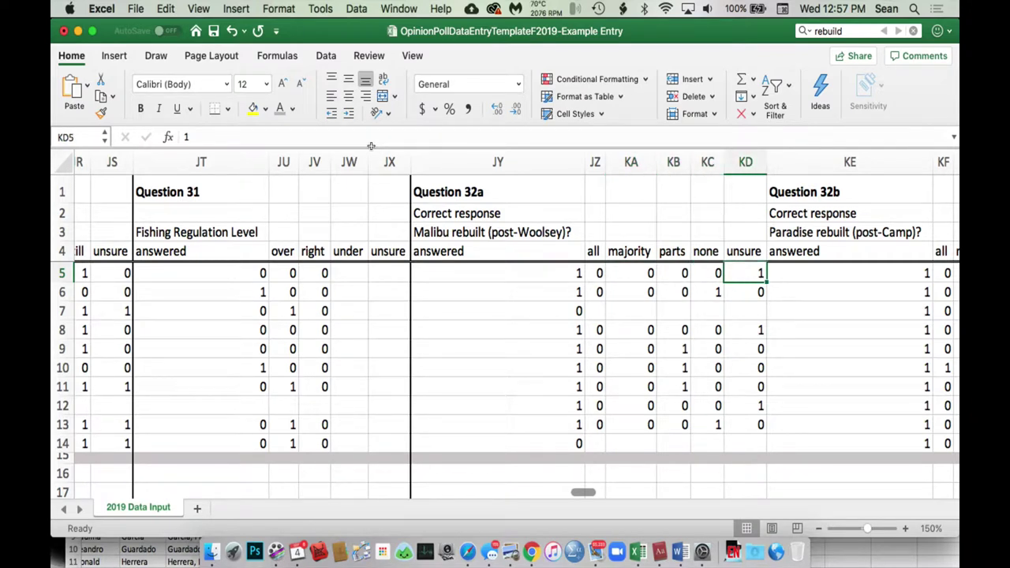
{"action": "key", "text": "Right"}
{"action": "key", "text": "Right"}
{"action": "key", "text": "Right"}
{"action": "key", "text": "Right"}
{"action": "key", "text": "Right"}
{"action": "key", "text": "Right"}
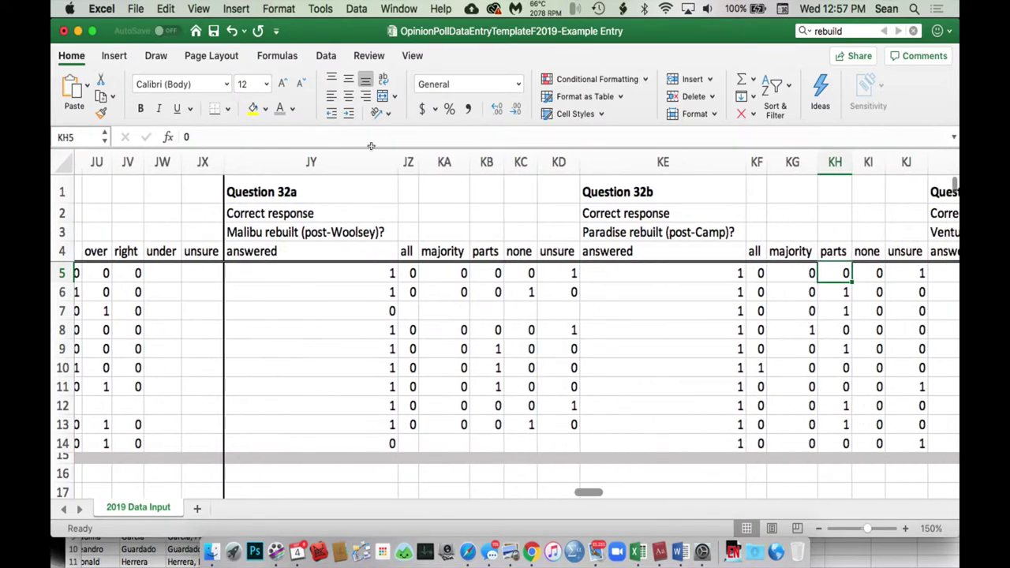
Step: Recheck the first example's Question 32b codes from all in KF5 back to unsure in KJ5
{"action": "key", "text": "Left"}
{"action": "key", "text": "Left"}
{"action": "key", "text": "Left"}
{"action": "key", "text": "Left"}
{"action": "key", "text": "Right"}
{"action": "key", "text": "Right"}
{"action": "key", "text": "Right"}
{"action": "key", "text": "Right"}
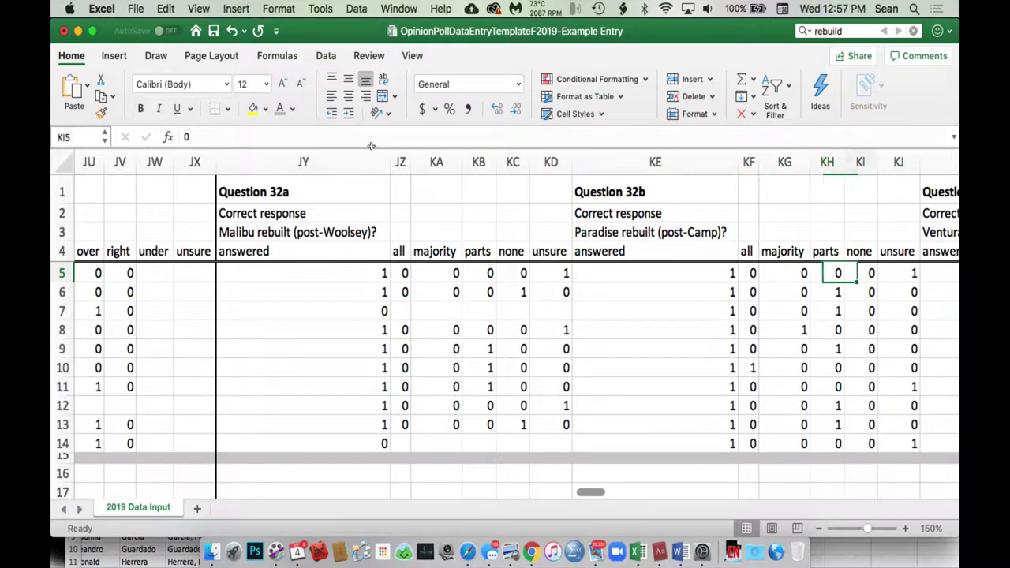
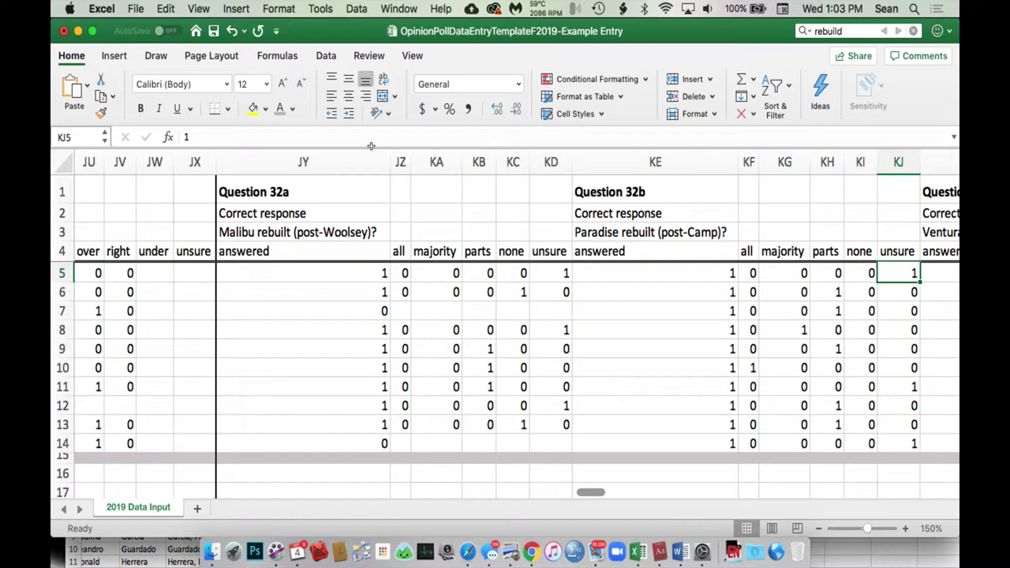
Step: Find Question 22 on seafood ounces and select its answered and Oz. entries for the first five examples, FU5 to FV9
{"action": "scroll", "coordinate": [371, 146], "scroll_direction": "left", "scroll_amount": 15}
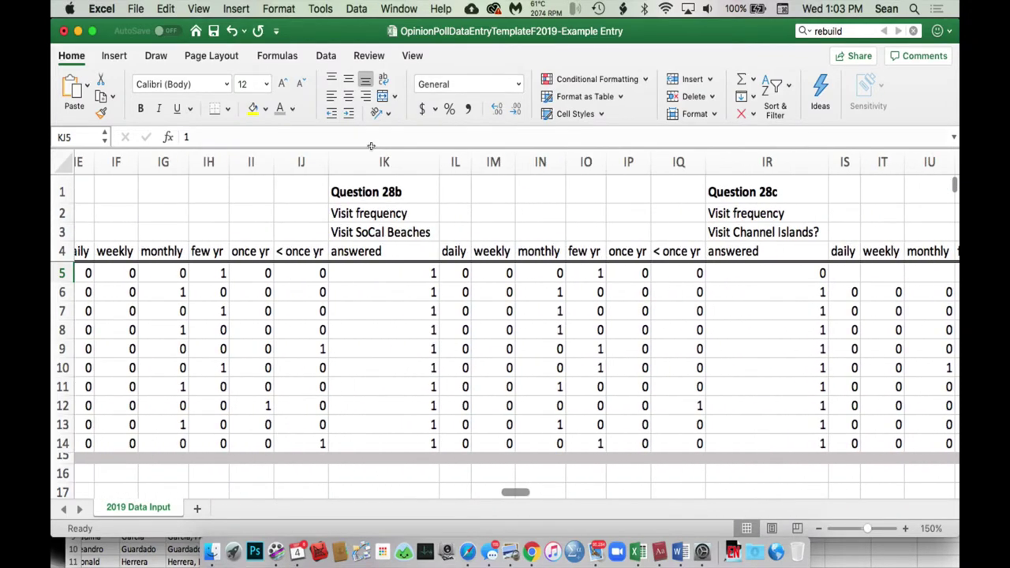
{"action": "scroll", "coordinate": [371, 146], "scroll_direction": "left", "scroll_amount": 15}
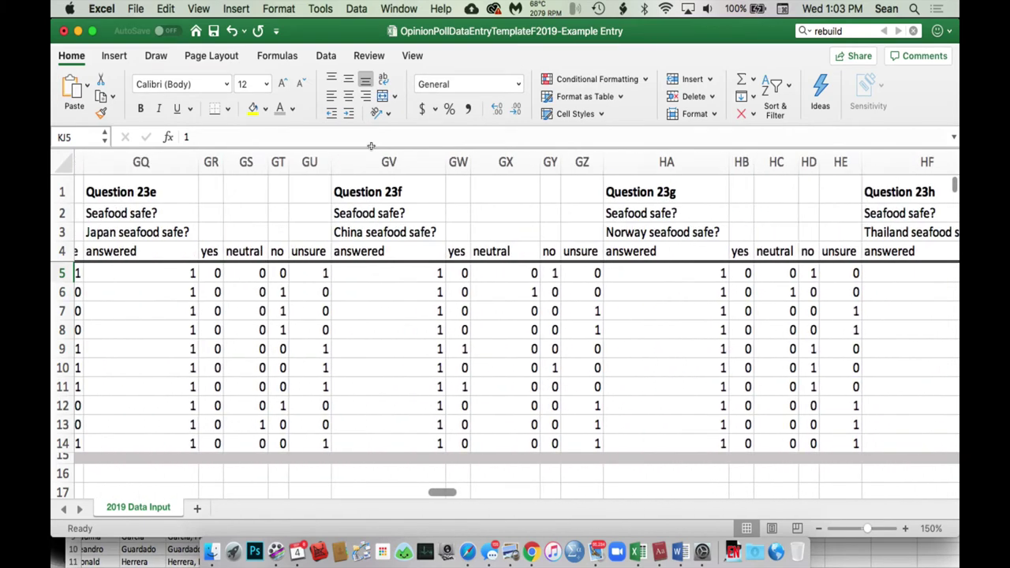
{"action": "scroll", "coordinate": [371, 146], "scroll_direction": "left", "scroll_amount": 15}
{"action": "scroll", "coordinate": [371, 146], "scroll_direction": "left", "scroll_amount": 12}
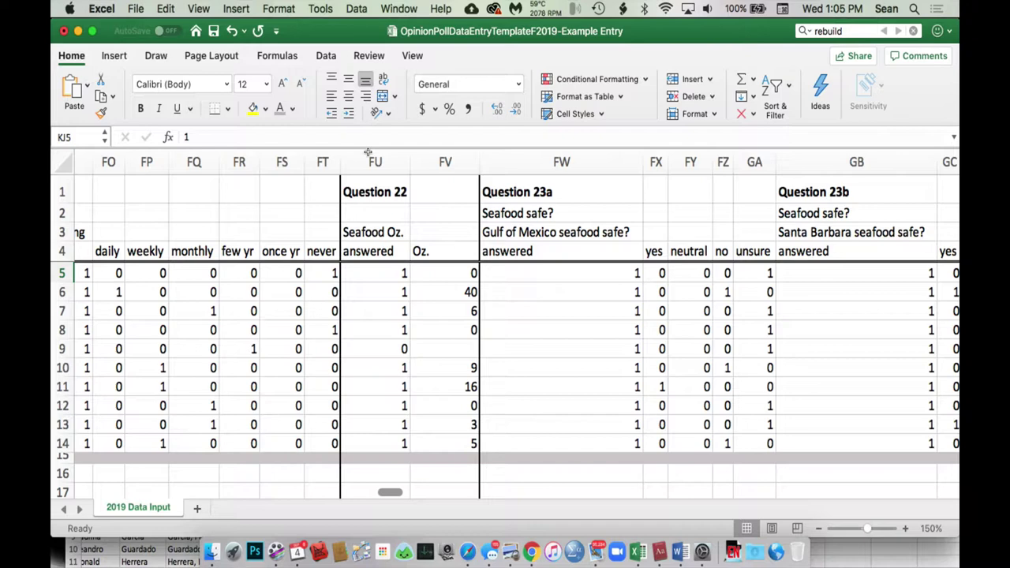
{"action": "left_click_drag", "start_coordinate": [374, 273], "coordinate": [445, 348]}
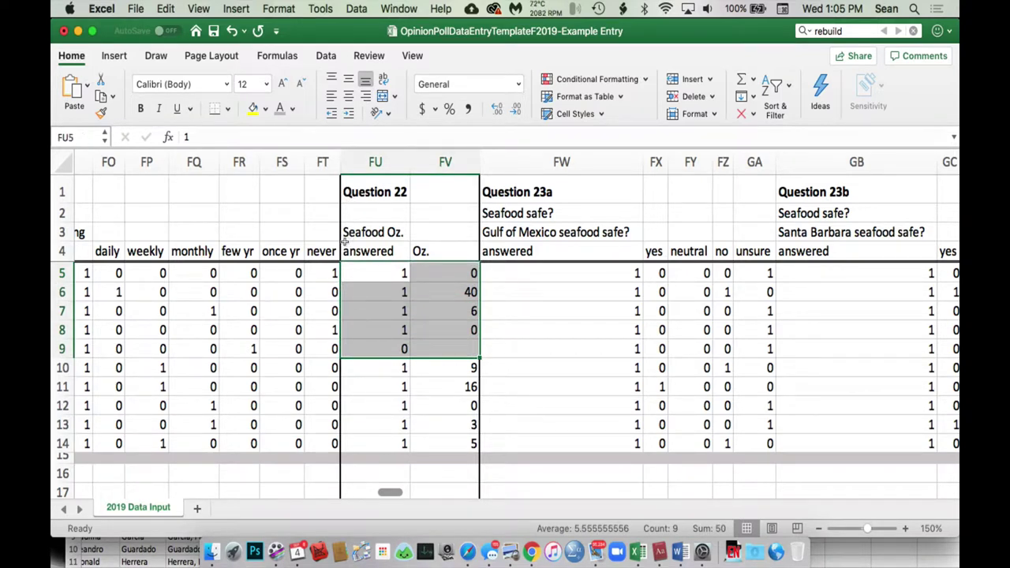
Step: Go down Question 22's Oz. column from FV5 and highlight row 9's answered code and Oz. cell, FU9 to FV9
{"action": "key", "text": "Right"}
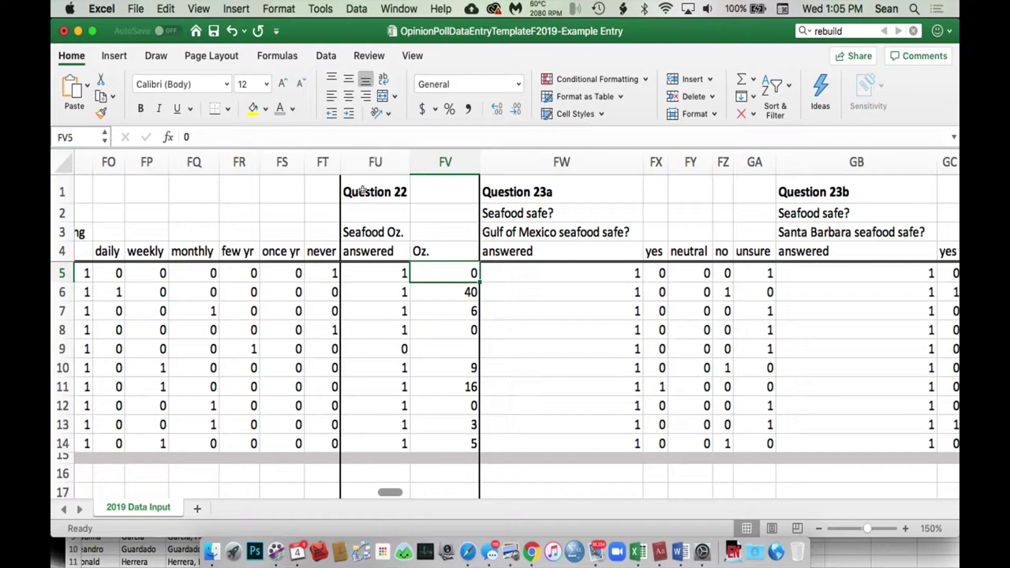
{"action": "key", "text": "Down"}
{"action": "key", "text": "Down"}
{"action": "key", "text": "Down"}
{"action": "key", "text": "Down"}
{"action": "key", "text": "Left"}
{"action": "key", "text": "shift+Right"}
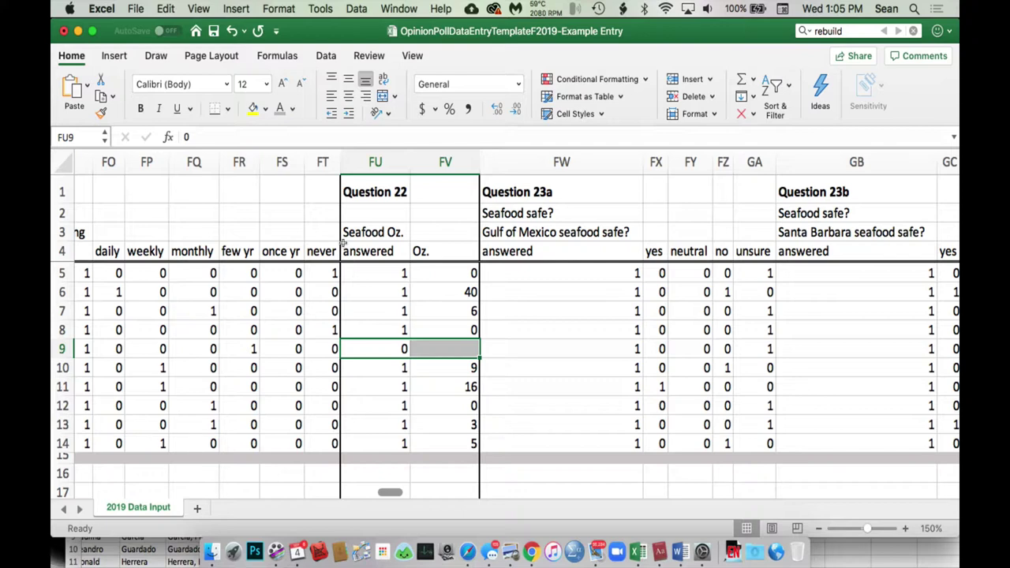
Step: Highlight all example Oz. entries of Question 22, from FV5 down to FV14
{"action": "key", "text": "Right"}
{"action": "key", "text": "Up"}
{"action": "key", "text": "Up"}
{"action": "key", "text": "Up"}
{"action": "key", "text": "Up"}
{"action": "key", "text": "shift+Down"}
{"action": "key", "text": "shift+Down"}
{"action": "key", "text": "shift+Down"}
{"action": "key", "text": "shift+Down"}
{"action": "key", "text": "shift+Down"}
{"action": "key", "text": "shift+Down"}
{"action": "key", "text": "shift+Down"}
{"action": "key", "text": "shift+Down"}
{"action": "key", "text": "shift+Down"}
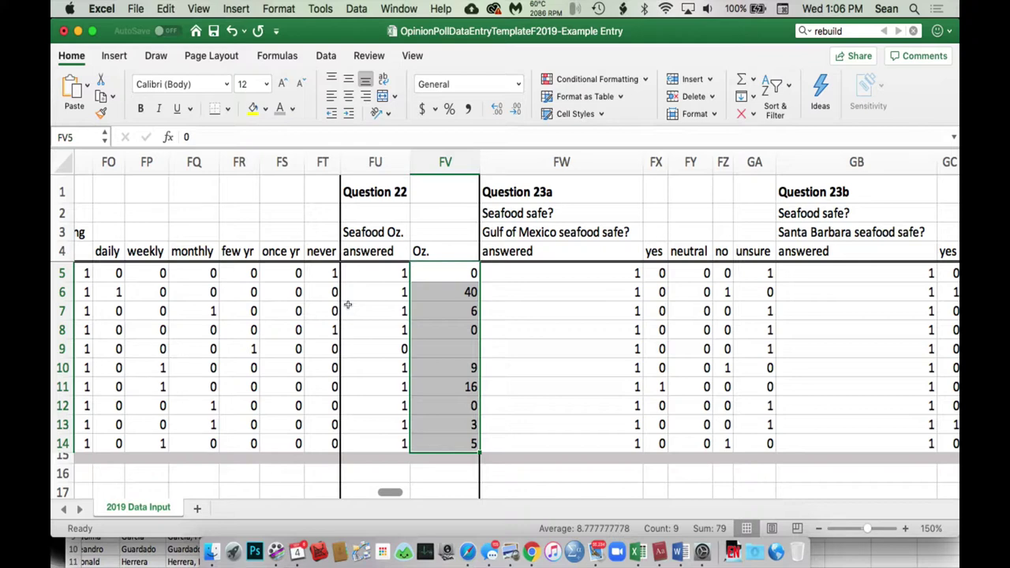
Step: Find the orange-shaded Question 32g, "Bahamas rebuilt?", and select its entire columns LI to LN
{"action": "scroll", "coordinate": [347, 305], "scroll_direction": "right", "scroll_amount": 20}
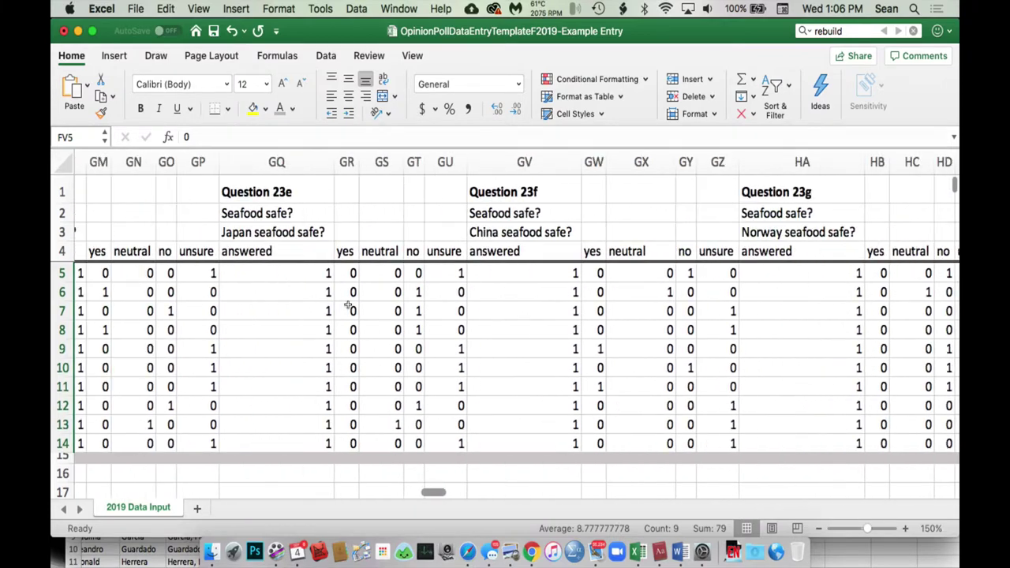
{"action": "scroll", "coordinate": [347, 305], "scroll_direction": "right", "scroll_amount": 20}
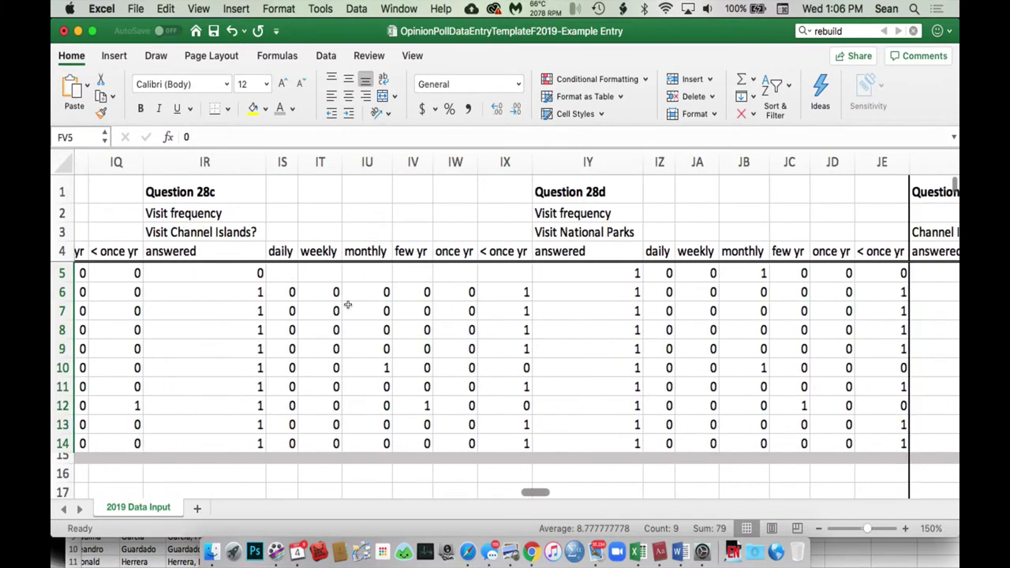
{"action": "scroll", "coordinate": [347, 304], "scroll_direction": "right", "scroll_amount": 20}
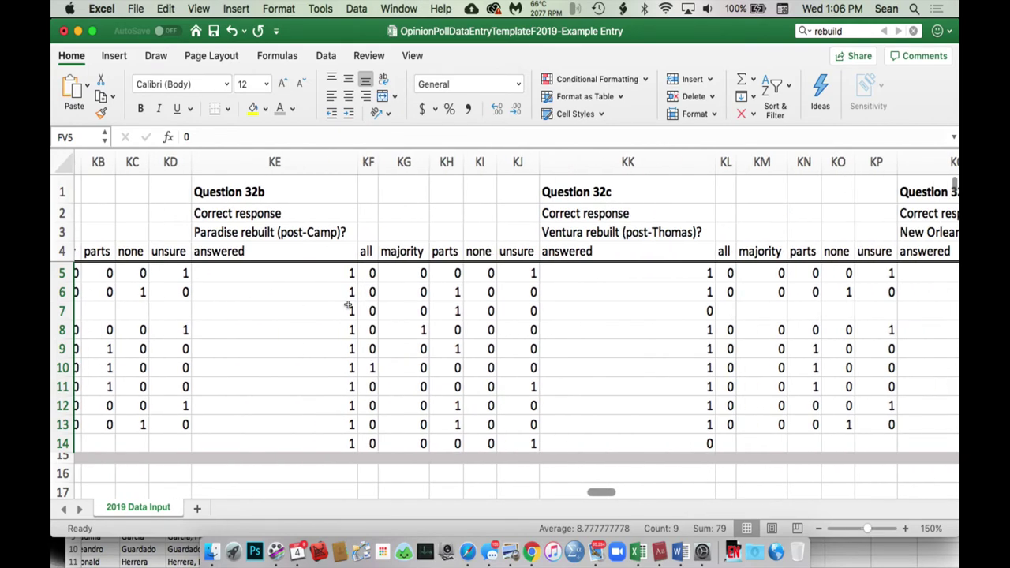
{"action": "scroll", "coordinate": [347, 304], "scroll_direction": "right", "scroll_amount": 6}
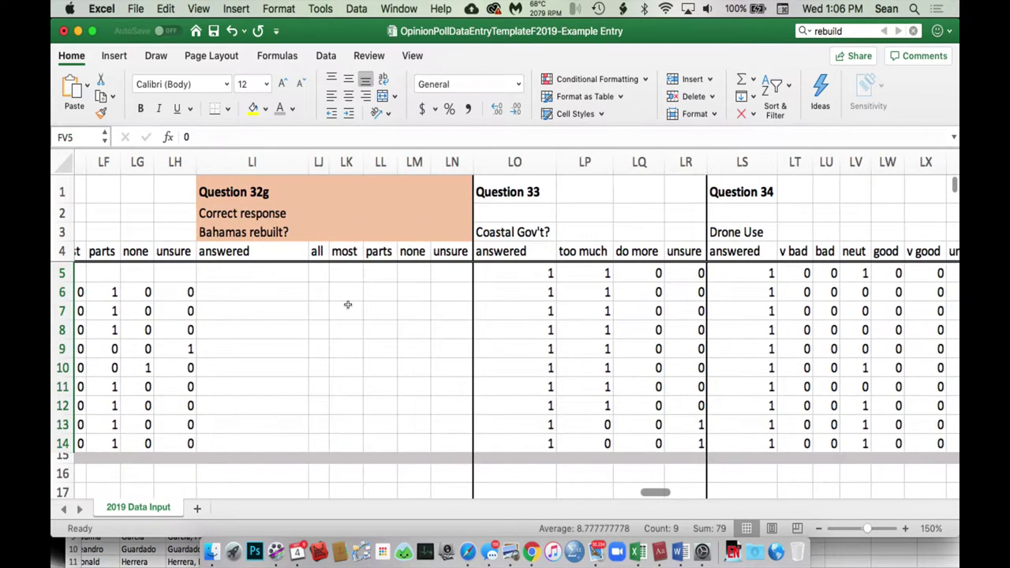
{"action": "scroll", "coordinate": [347, 305], "scroll_direction": "left", "scroll_amount": 3}
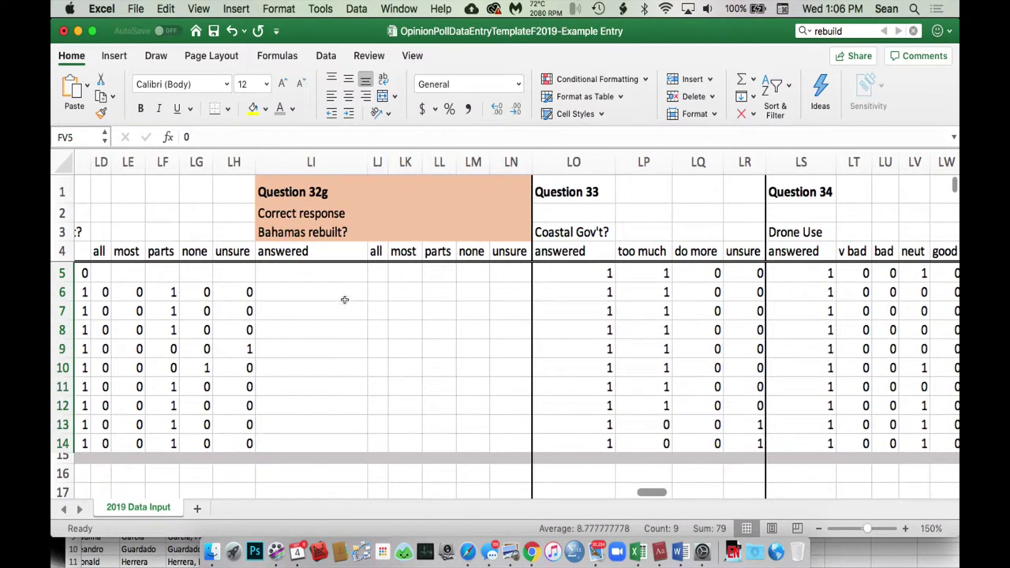
{"action": "scroll", "coordinate": [278, 226], "scroll_direction": "left", "scroll_amount": 1}
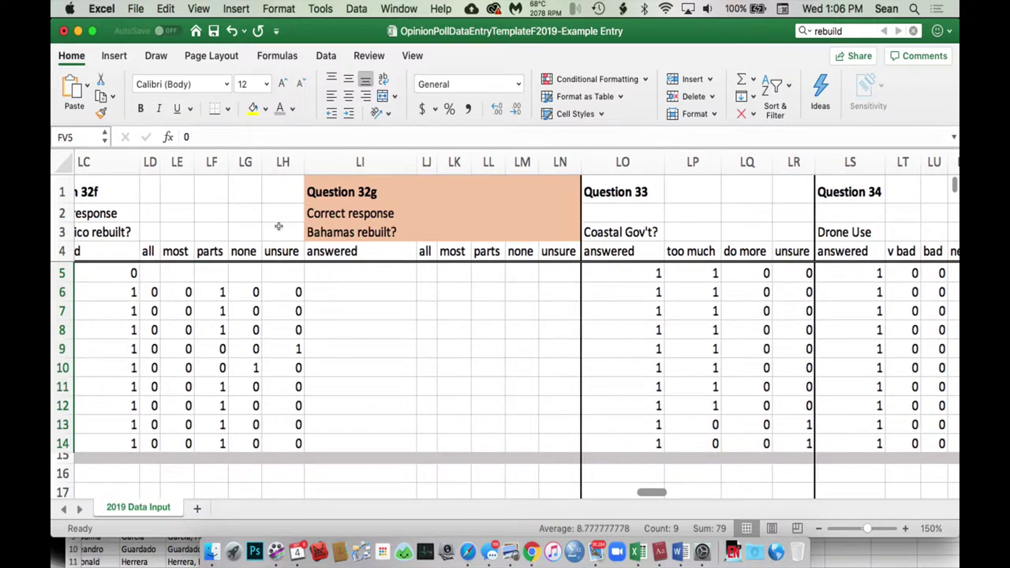
{"action": "left_click_drag", "start_coordinate": [360, 162], "coordinate": [560, 162]}
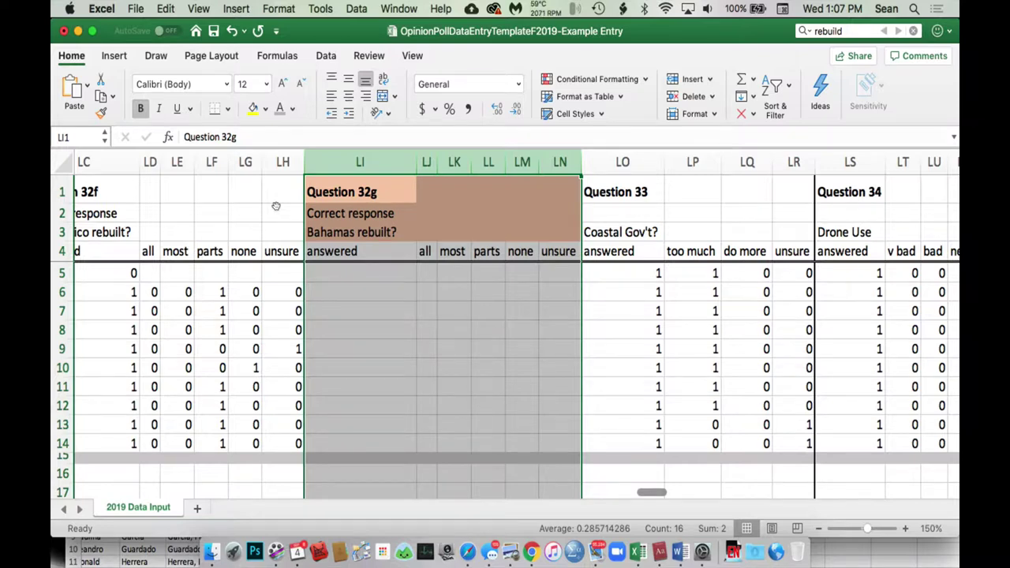
Step: Find Question 43a on Beach Nourishment and review the first example's answered, score and unsure codes in OC5 to OE5
{"action": "scroll", "coordinate": [276, 206], "scroll_direction": "right", "scroll_amount": 15}
{"action": "scroll", "coordinate": [276, 206], "scroll_direction": "right", "scroll_amount": 15}
{"action": "scroll", "coordinate": [276, 206], "scroll_direction": "right", "scroll_amount": 2}
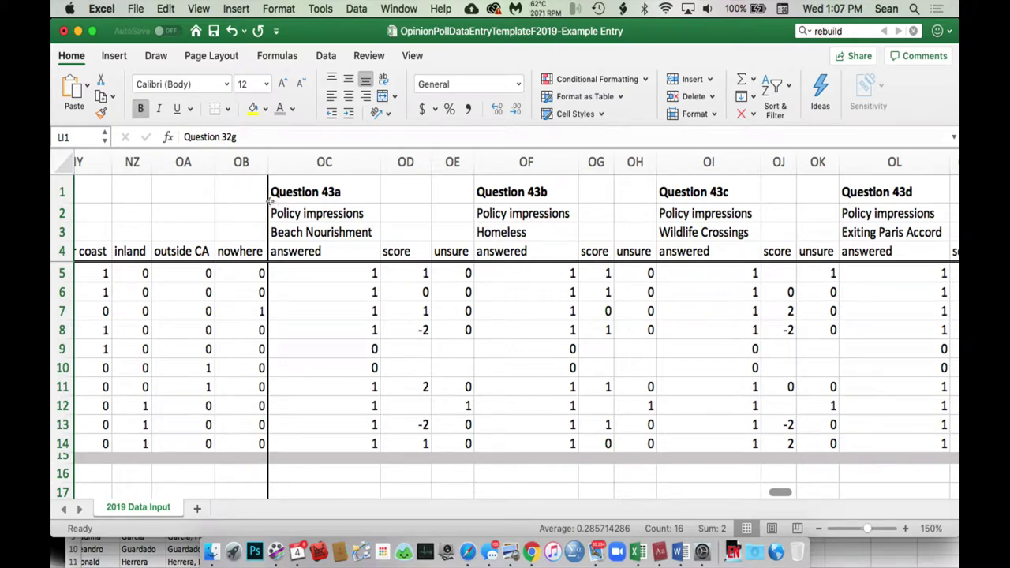
{"action": "key", "text": "ctrl+Home"}
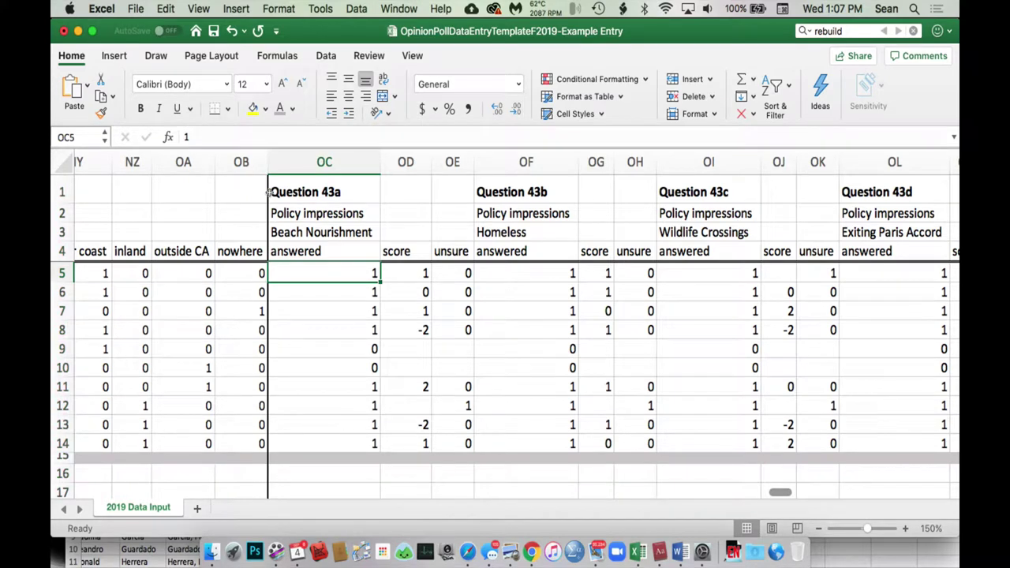
{"action": "key", "text": "Tab"}
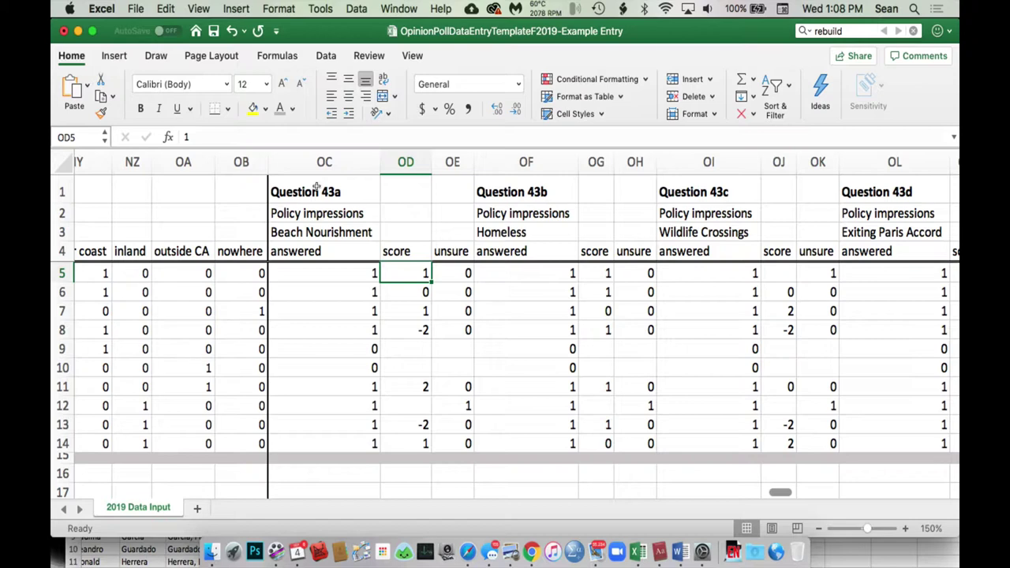
{"action": "key", "text": "Left"}
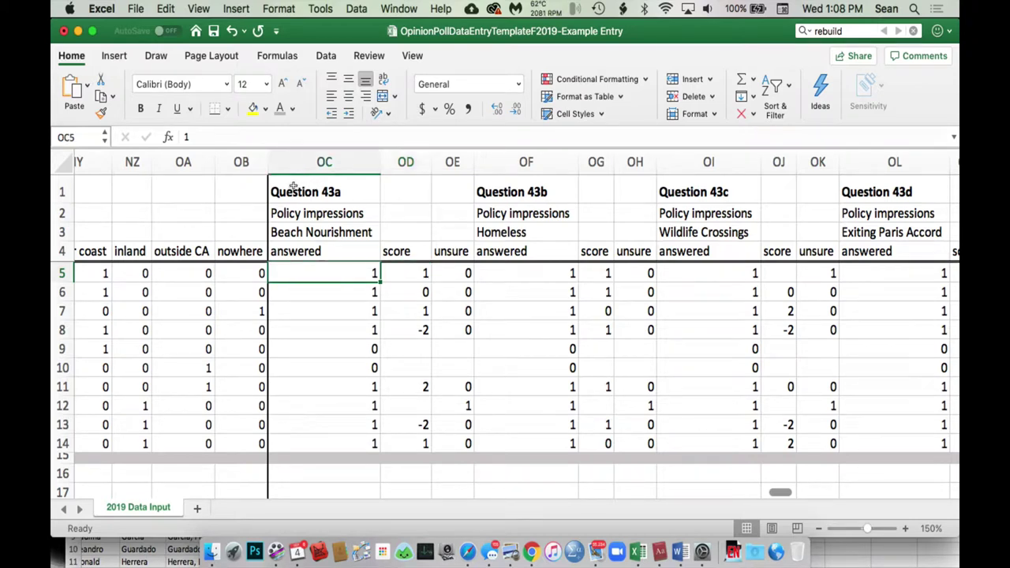
{"action": "key", "text": "Up"}
{"action": "key", "text": "Down"}
{"action": "key", "text": "Right"}
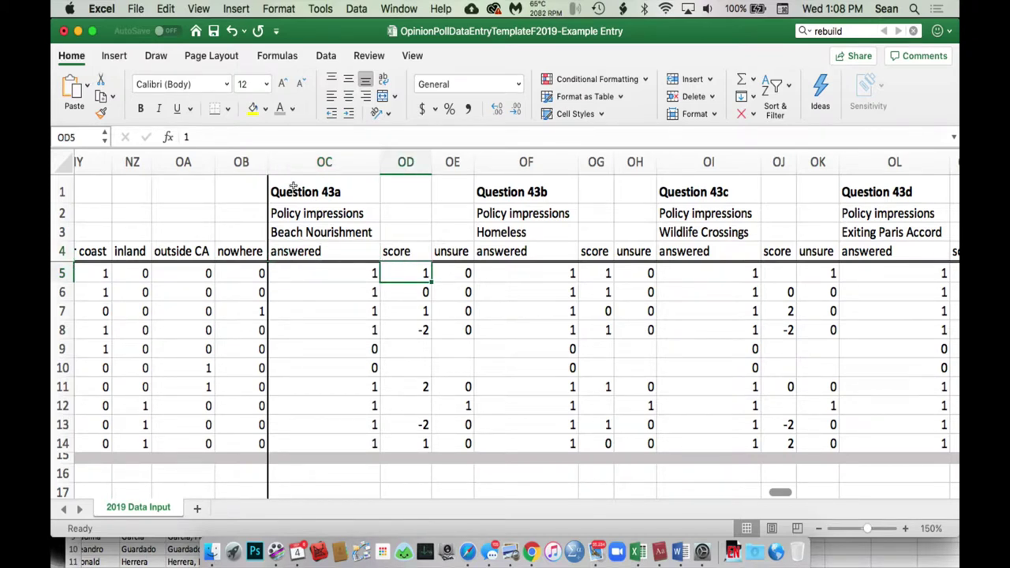
{"action": "key", "text": "Right"}
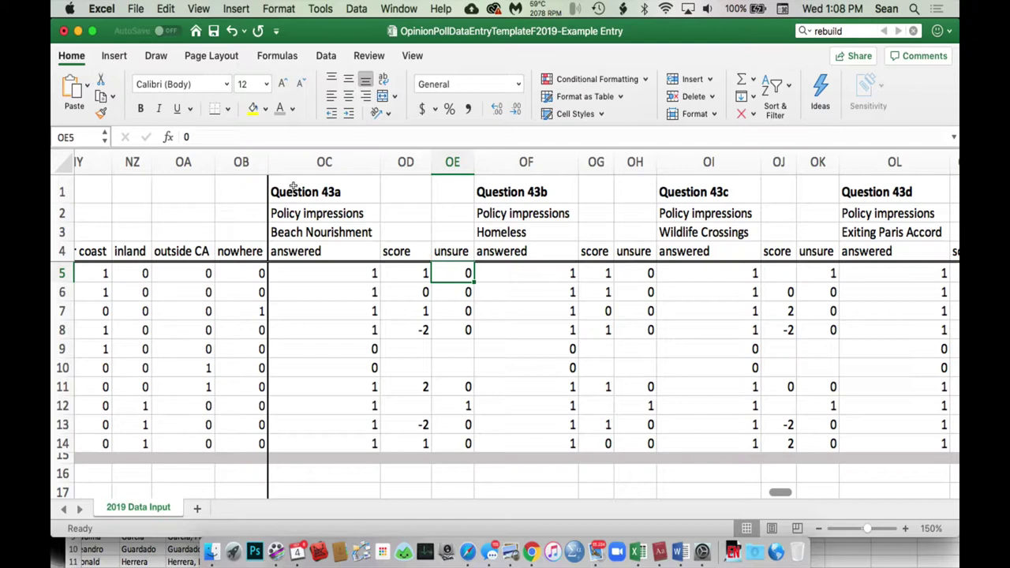
Step: Go down Question 43a's unsure column to row 12 and compare the answered, score and unsure cells in OC12 to OE12
{"action": "key", "text": "Up"}
{"action": "key", "text": "Up"}
{"action": "key", "text": "Up"}
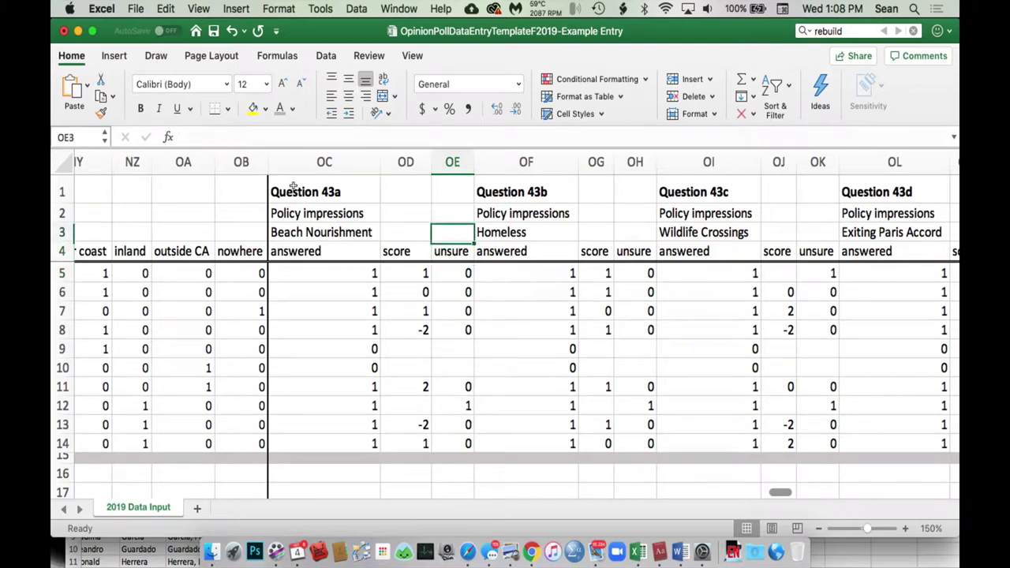
{"action": "key", "text": "Down"}
{"action": "key", "text": "Down"}
{"action": "key", "text": "Down"}
{"action": "key", "text": "Down"}
{"action": "key", "text": "Down"}
{"action": "key", "text": "Down"}
{"action": "key", "text": "Down"}
{"action": "key", "text": "Down"}
{"action": "key", "text": "Down"}
{"action": "key", "text": "Down"}
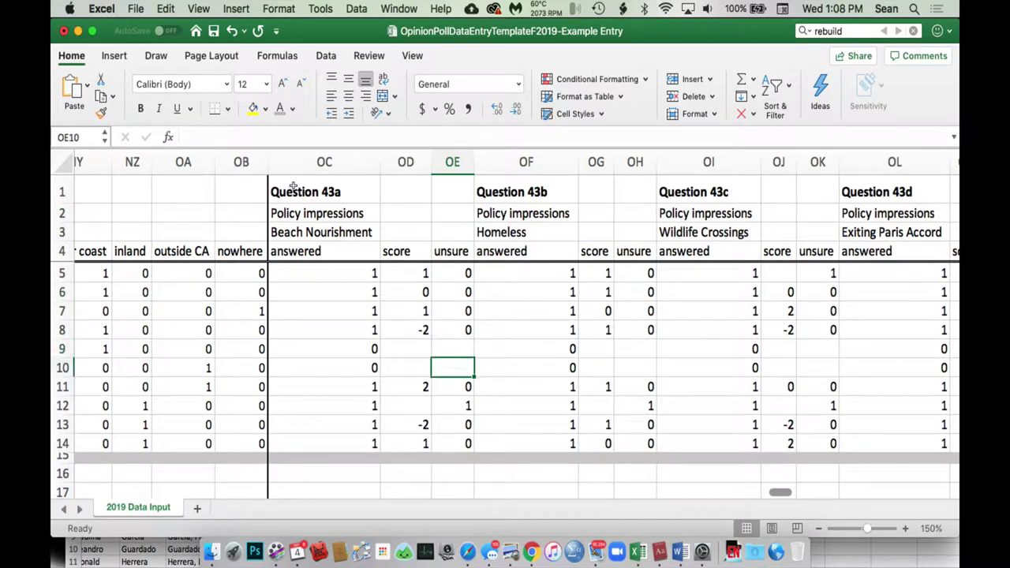
{"action": "key", "text": "Left"}
{"action": "key", "text": "Left"}
{"action": "key", "text": "Right"}
{"action": "key", "text": "Right"}
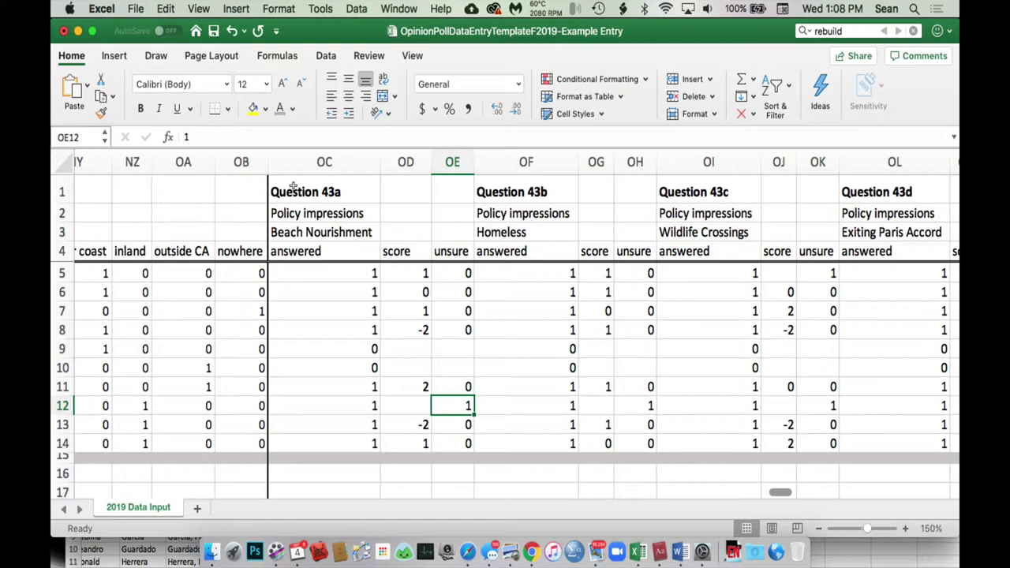
Step: Go to row 10 of Question 43a and review its answered, score and unsure cells from OC10 to OE10
{"action": "key", "text": "Left"}
{"action": "key", "text": "Left"}
{"action": "key", "text": "Up"}
{"action": "key", "text": "Up"}
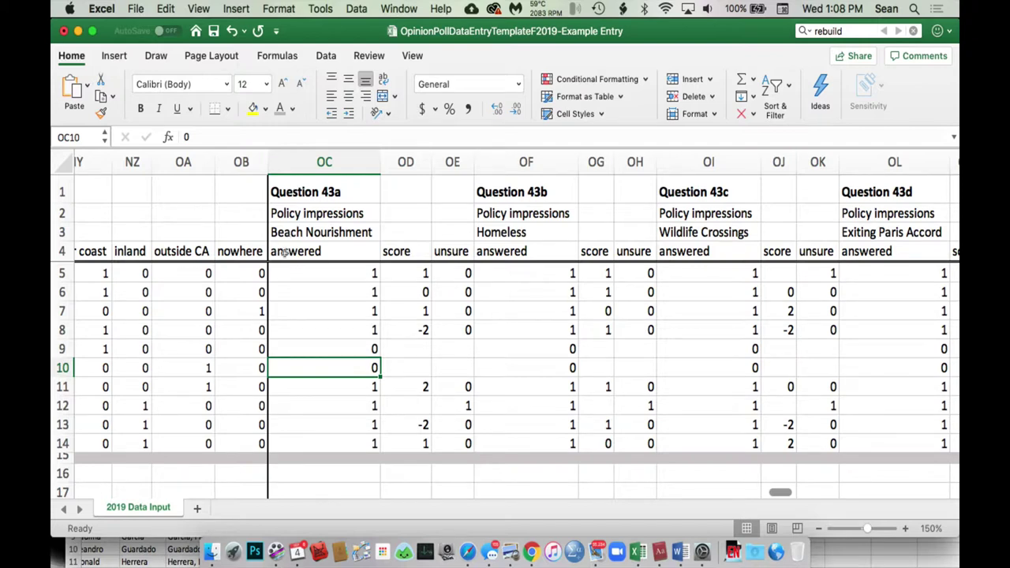
{"action": "key", "text": "Tab"}
{"action": "key", "text": "Tab"}
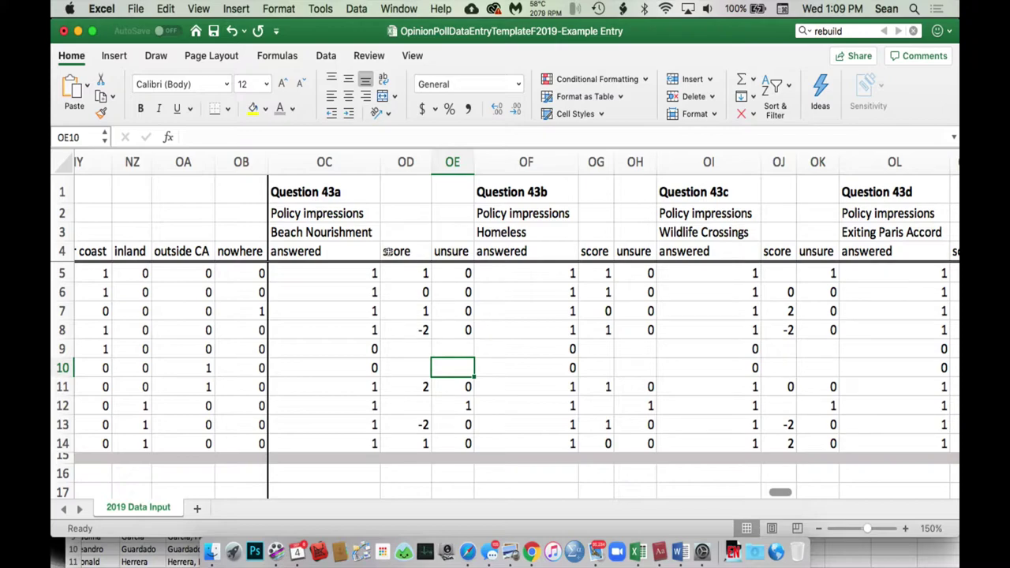
Step: Find Question 36 on seafood terms and review its option headings from "Dolphine safe" in MJ4 to "Sea4Fut" in MM4
{"action": "scroll", "coordinate": [237, 213], "scroll_direction": "left", "scroll_amount": 15}
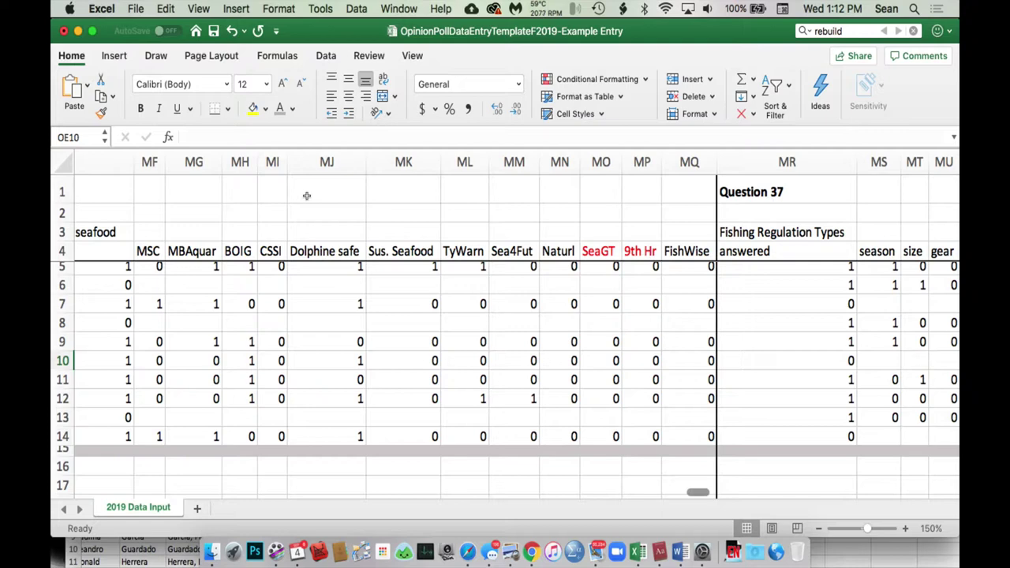
{"action": "scroll", "coordinate": [307, 196], "scroll_direction": "left", "scroll_amount": 5}
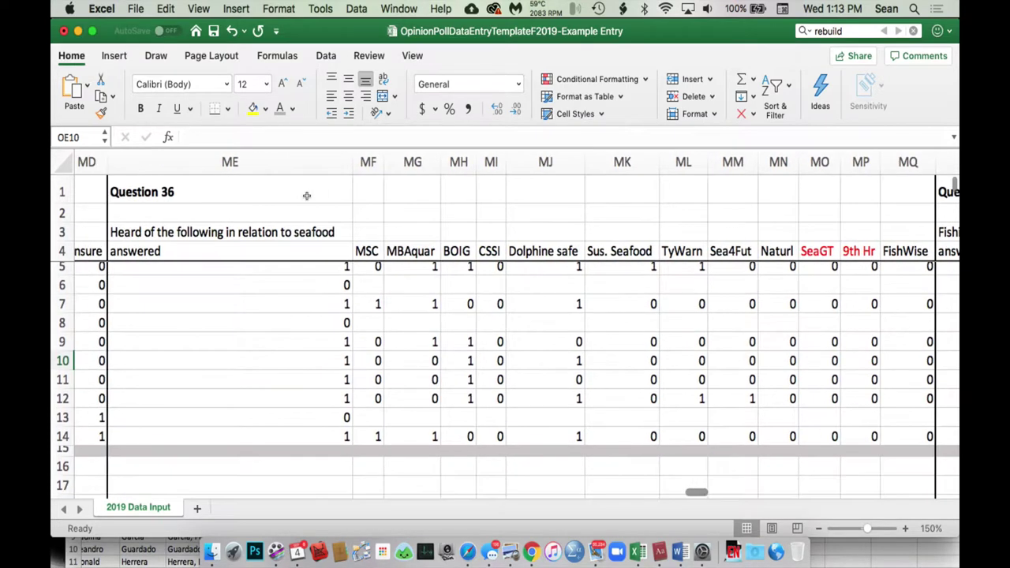
{"action": "scroll", "coordinate": [286, 188], "scroll_direction": "right", "scroll_amount": 1}
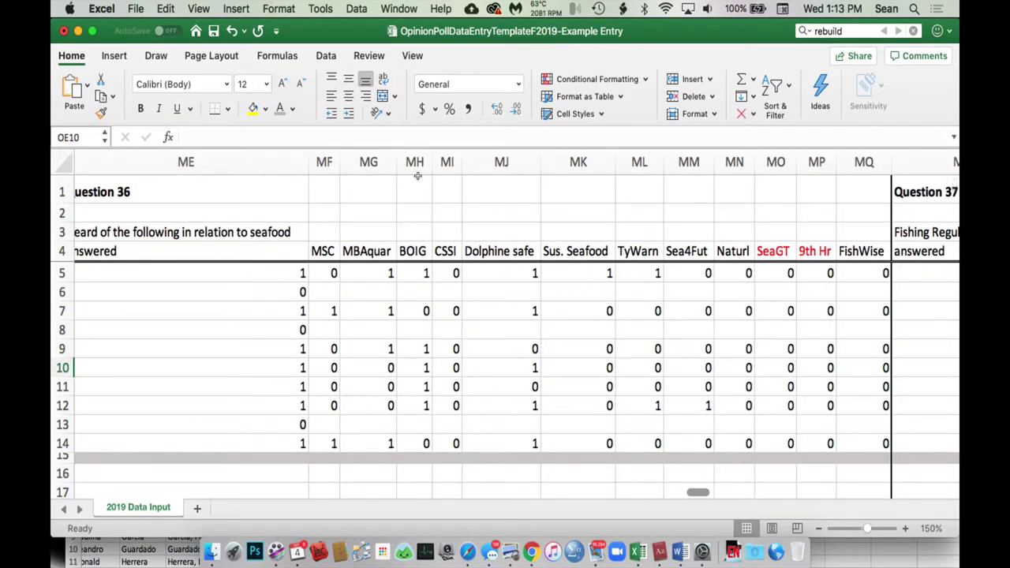
{"action": "key", "text": "Left"}
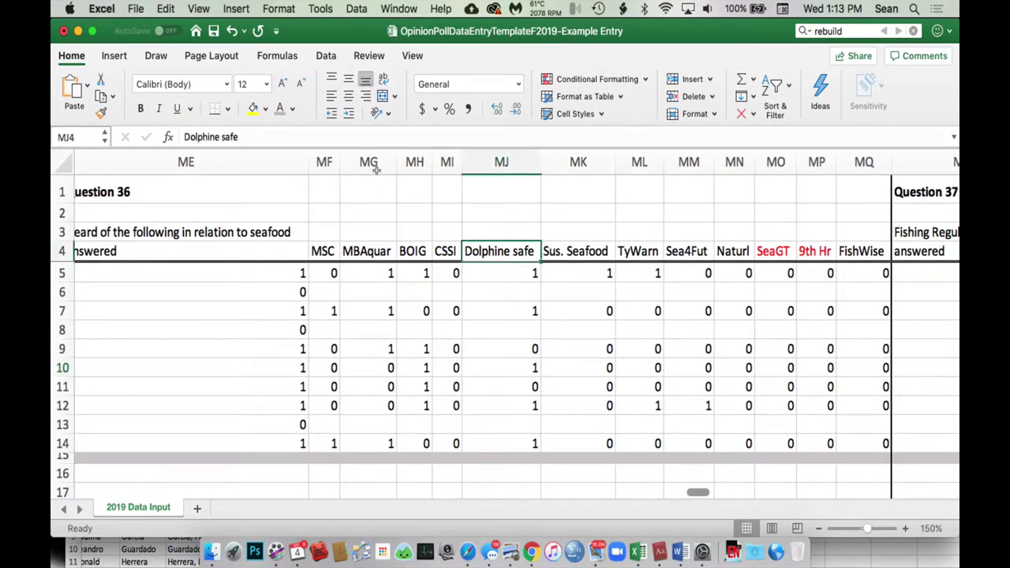
{"action": "key", "text": "Right"}
{"action": "key", "text": "Right"}
{"action": "key", "text": "Right"}
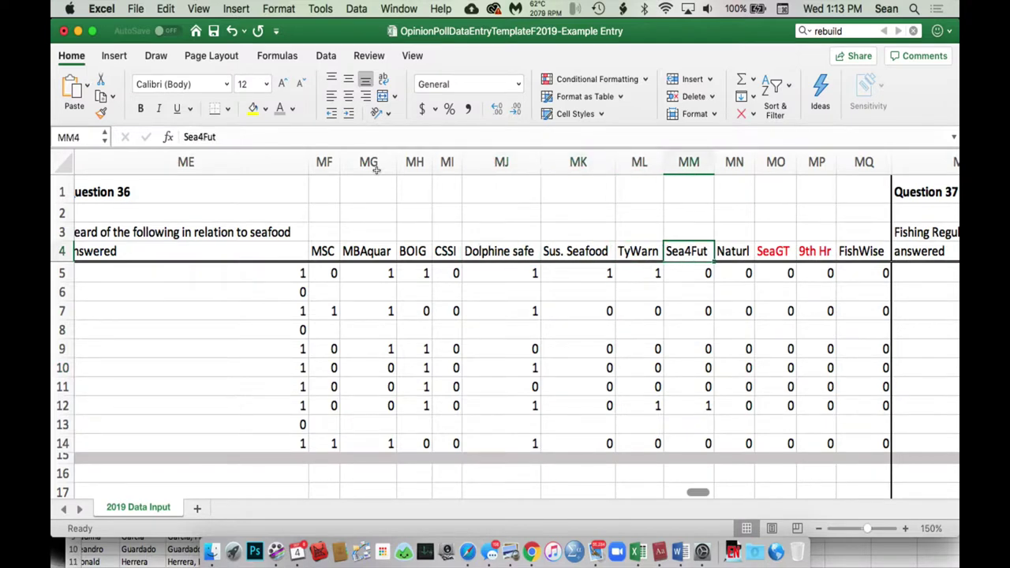
Step: Review the remaining Question 36 headings through "FishWise" in MQ4, and return to the red "SeaGT" heading in MO4
{"action": "key", "text": "Right"}
{"action": "key", "text": "Right"}
{"action": "key", "text": "Right"}
{"action": "key", "text": "Right"}
{"action": "key", "text": "Right"}
{"action": "key", "text": "Left"}
{"action": "key", "text": "Left"}
{"action": "key", "text": "Left"}
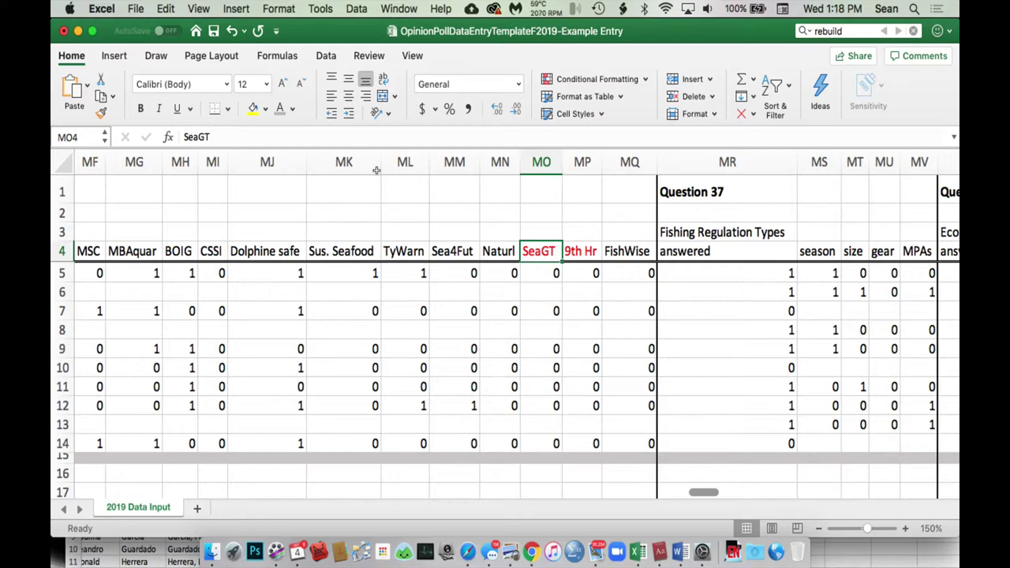
Step: Go to row 9 of Question 36's TyWarn column and check the coded answer in ML9
{"action": "key", "text": "Left"}
{"action": "key", "text": "Left"}
{"action": "key", "text": "Left"}
{"action": "key", "text": "Down"}
{"action": "key", "text": "Down"}
{"action": "key", "text": "Down"}
{"action": "key", "text": "Down"}
{"action": "key", "text": "Down"}
Step: Go back to the survey information columns at the start of the sheet and select Example 4's time in G8
{"action": "scroll", "coordinate": [314, 240], "scroll_direction": "left", "scroll_amount": 15}
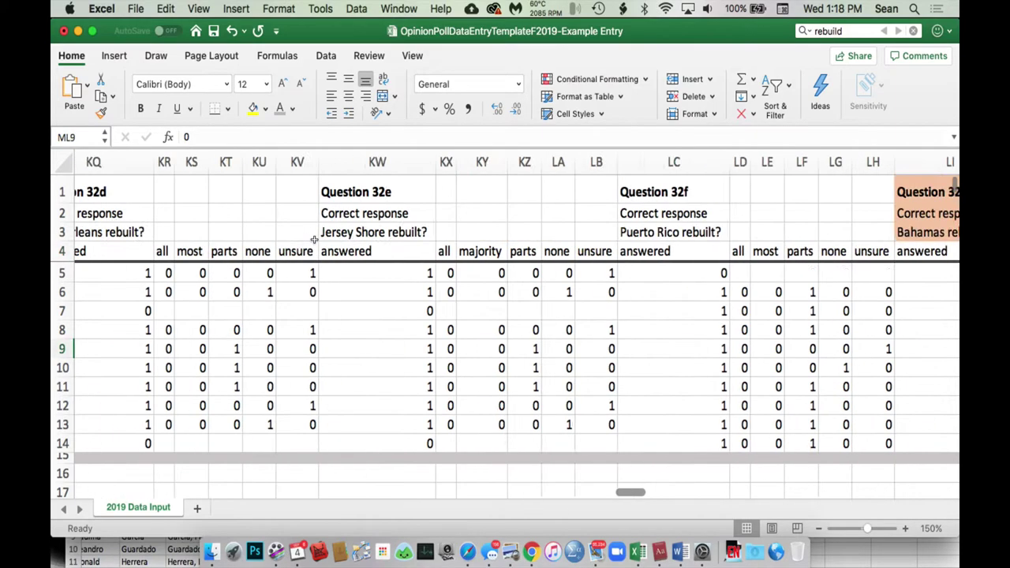
{"action": "scroll", "coordinate": [314, 240], "scroll_direction": "left", "scroll_amount": 20}
{"action": "scroll", "coordinate": [314, 239], "scroll_direction": "left", "scroll_amount": 20}
{"action": "scroll", "coordinate": [314, 240], "scroll_direction": "right", "scroll_amount": 10}
{"action": "scroll", "coordinate": [314, 240], "scroll_direction": "down", "scroll_amount": 3}
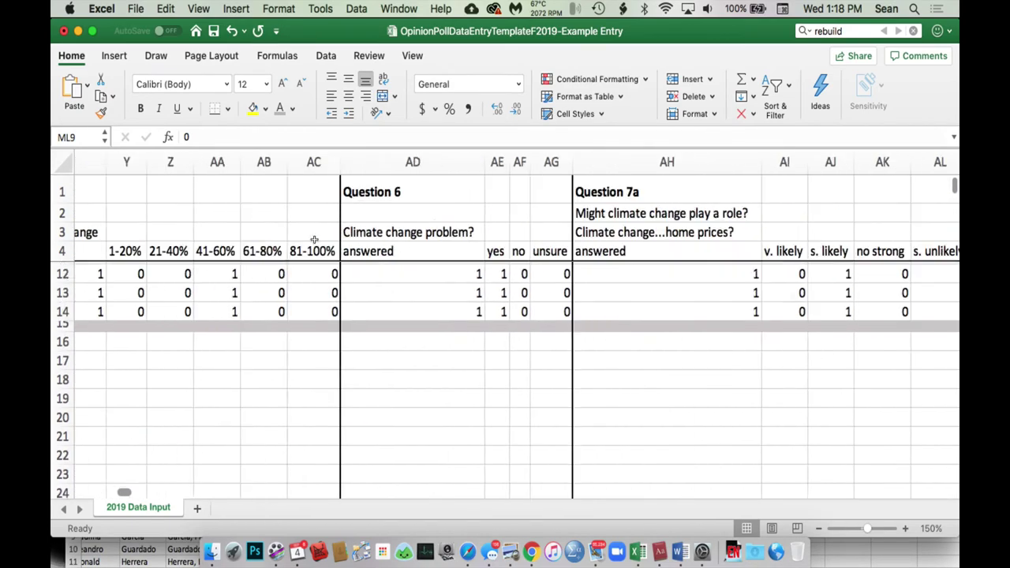
{"action": "scroll", "coordinate": [314, 240], "scroll_direction": "up", "scroll_amount": 3}
{"action": "scroll", "coordinate": [314, 240], "scroll_direction": "left", "scroll_amount": 10}
{"action": "scroll", "coordinate": [447, 217], "scroll_direction": "left", "scroll_amount": 4}
{"action": "scroll", "coordinate": [446, 217], "scroll_direction": "left", "scroll_amount": 3}
{"action": "left_click", "coordinate": [552, 329]}
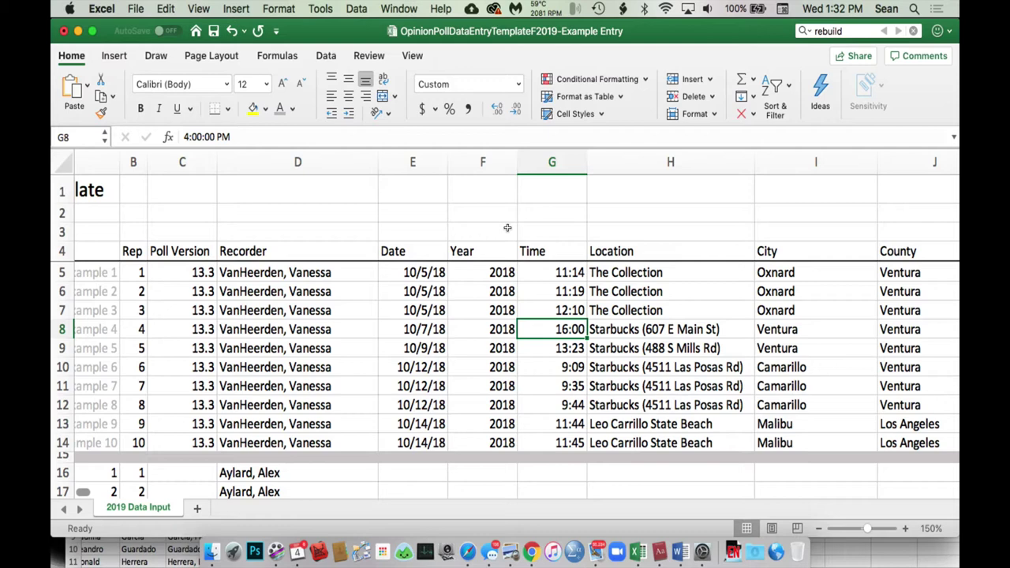
Step: Look up the window commands for splitting and unfreezing the sheet's panes
{"action": "left_click", "coordinate": [398, 9]}
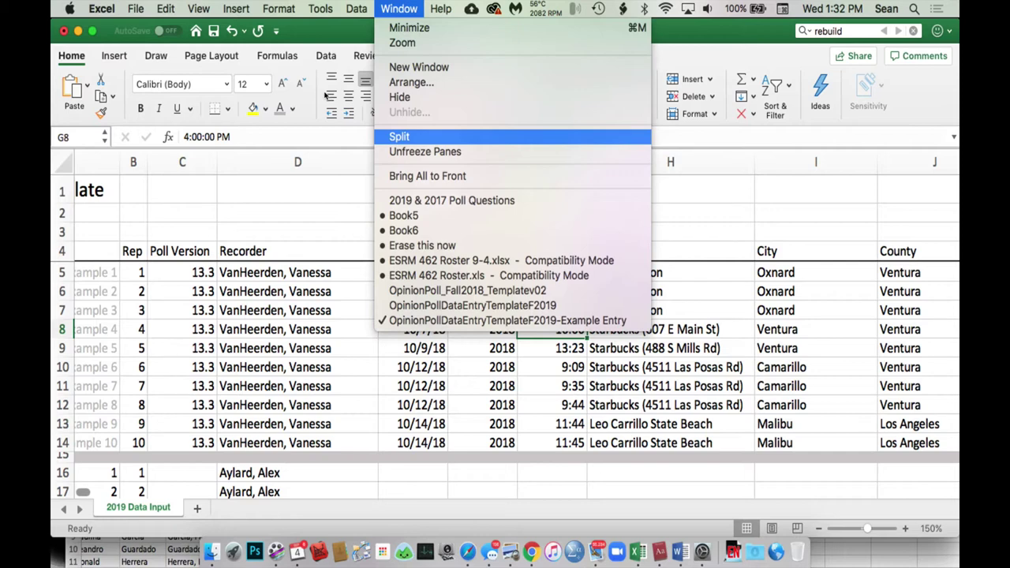
{"action": "key", "text": "Down"}
{"action": "key", "text": "Up"}
{"action": "left_click", "coordinate": [162, 136]}
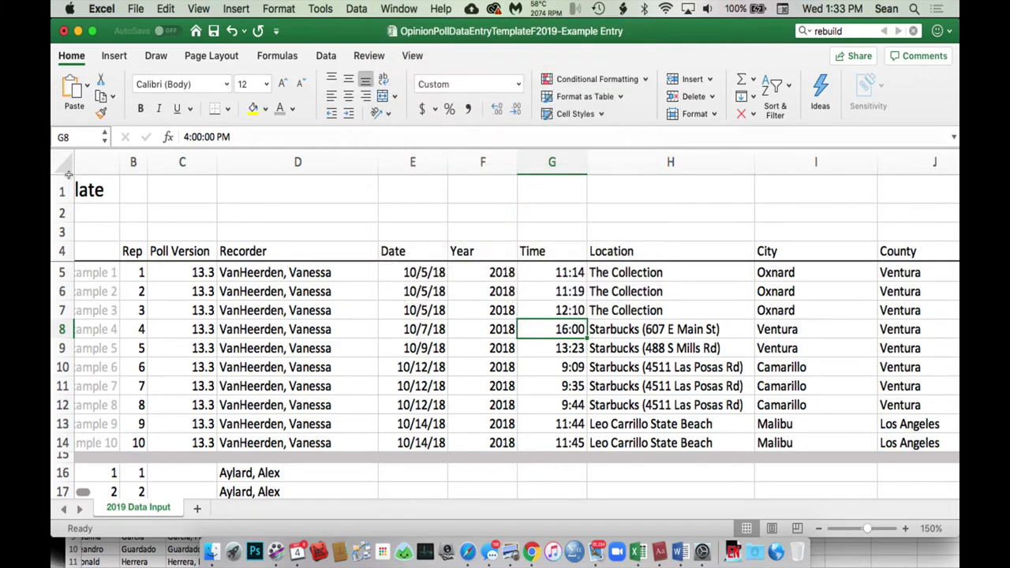
Step: Go to the UID column at the start of the sheet and select Example 2 in A6
{"action": "left_click", "coordinate": [75, 251]}
{"action": "key", "text": "Down"}
{"action": "key", "text": "Down"}
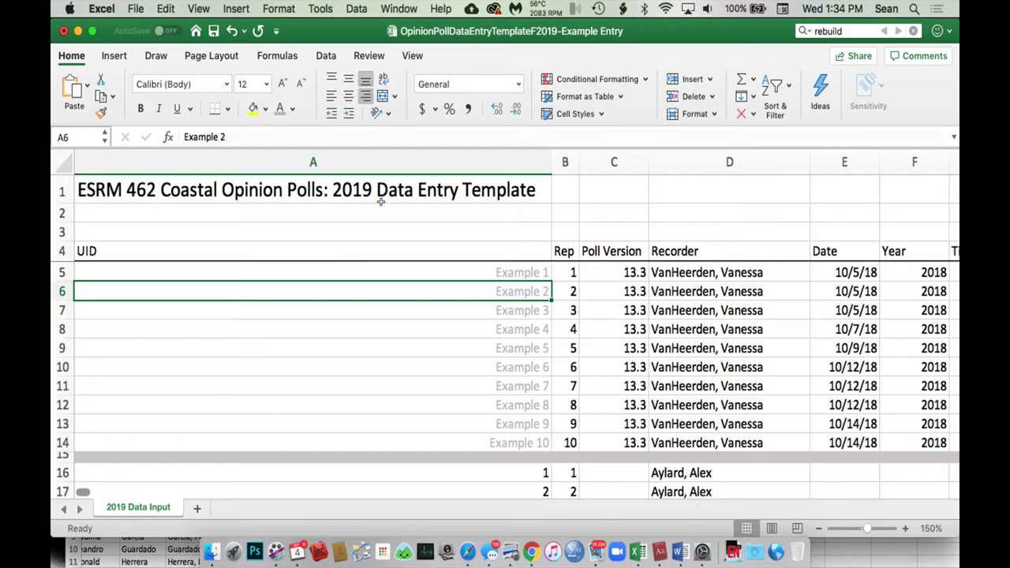
Step: Find the Comments column at the end of the data and review the recorder's remarks in RL7 and RL11
{"action": "scroll", "coordinate": [380, 201], "scroll_direction": "right", "scroll_amount": 20}
{"action": "scroll", "coordinate": [380, 201], "scroll_direction": "right", "scroll_amount": 20}
{"action": "scroll", "coordinate": [380, 202], "scroll_direction": "right", "scroll_amount": 20}
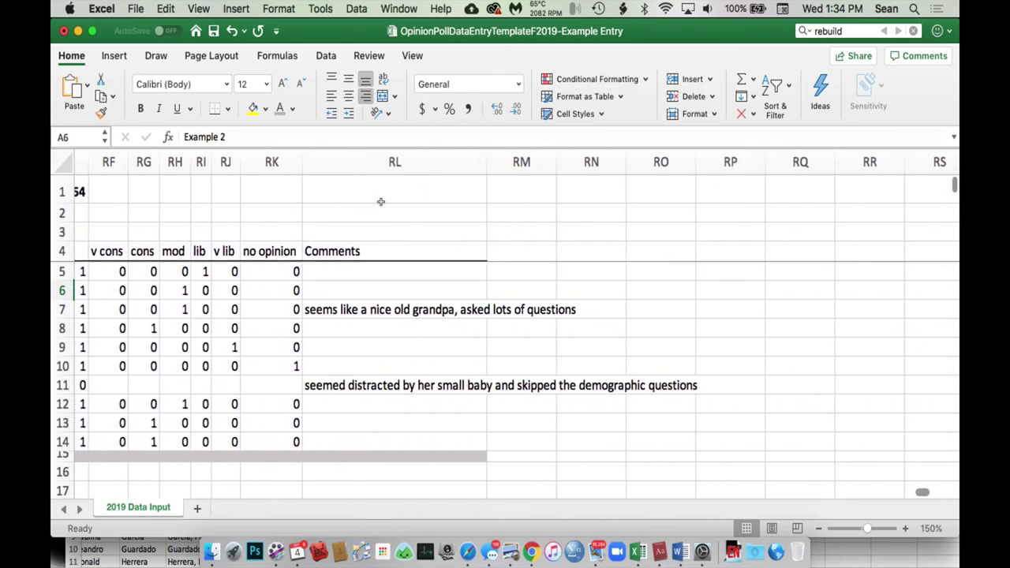
{"action": "key", "text": "Down"}
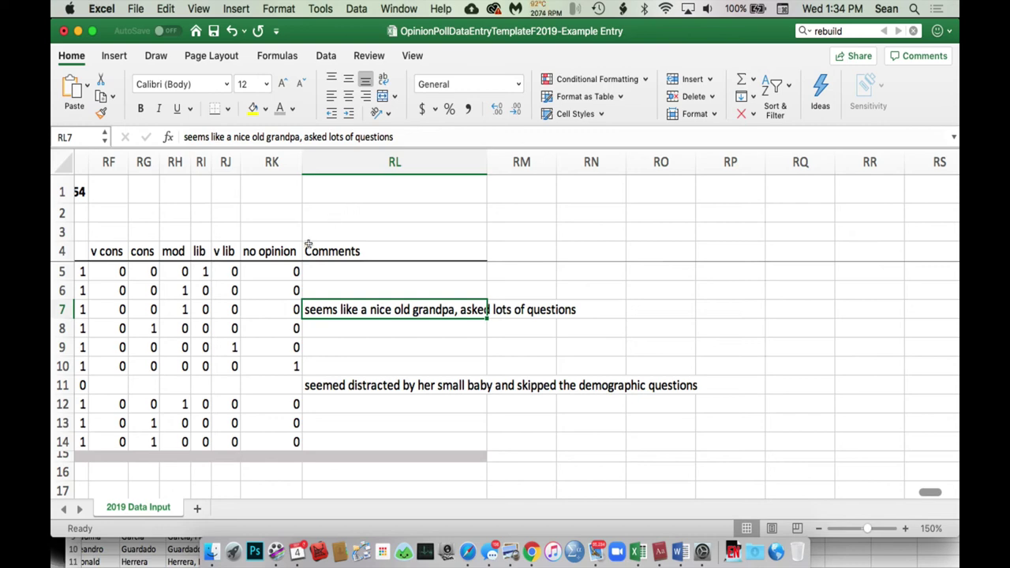
{"action": "key", "text": "Down"}
{"action": "key", "text": "Down"}
{"action": "key", "text": "Down"}
{"action": "key", "text": "Down"}
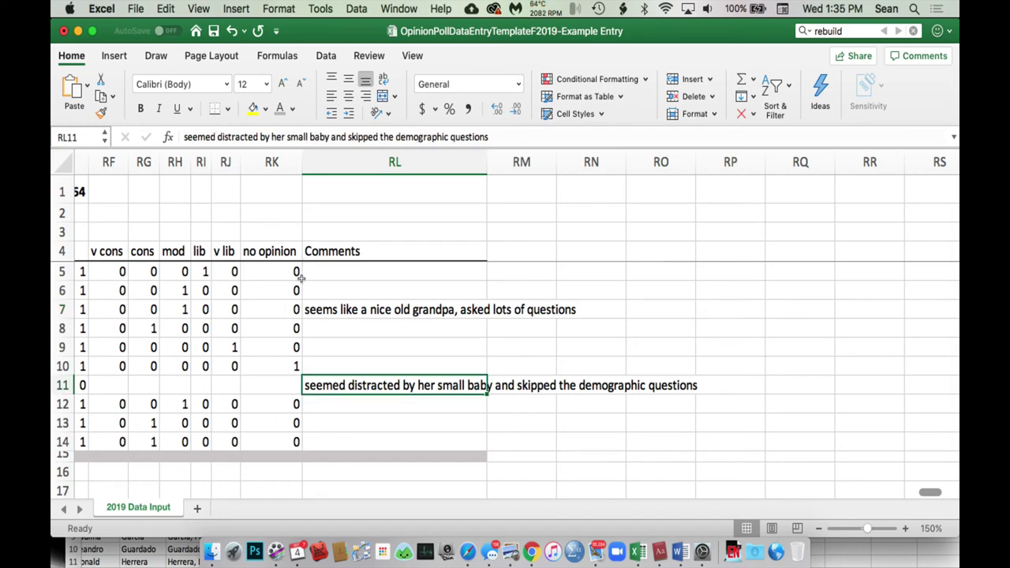